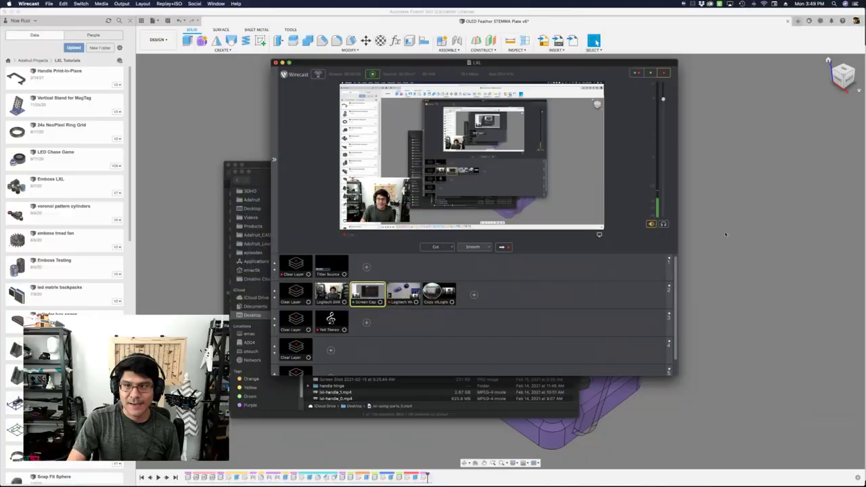
# Inspect the OLED Feather STEMMA Plate model, hiding the electronics component to view the standoffs and showing it again
pyautogui.click(727, 233)
pyautogui.scroll(-4, 727, 232)
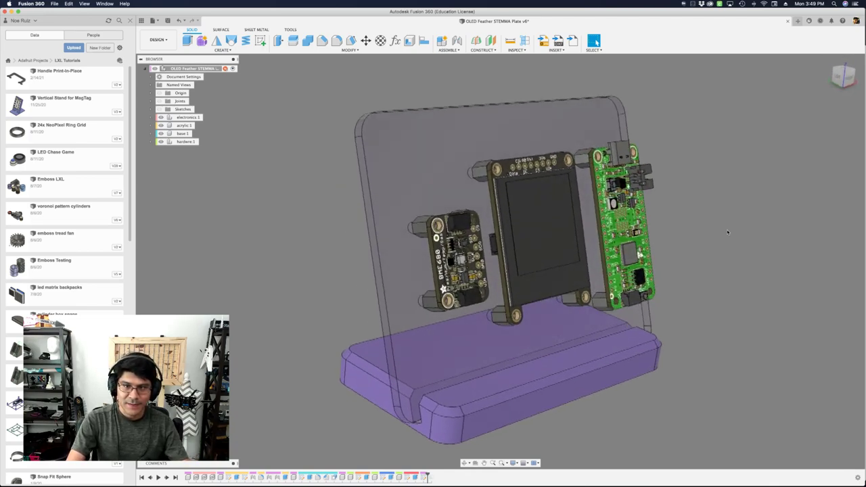
pyautogui.click(161, 118)
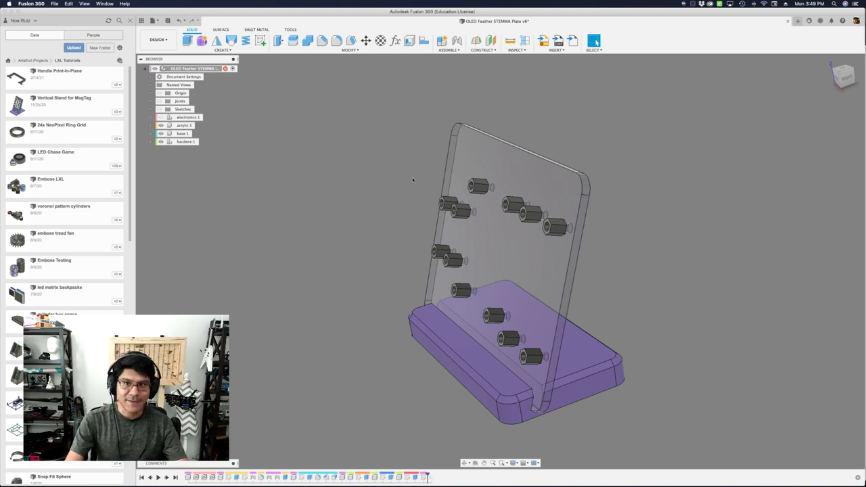
pyautogui.click(161, 117)
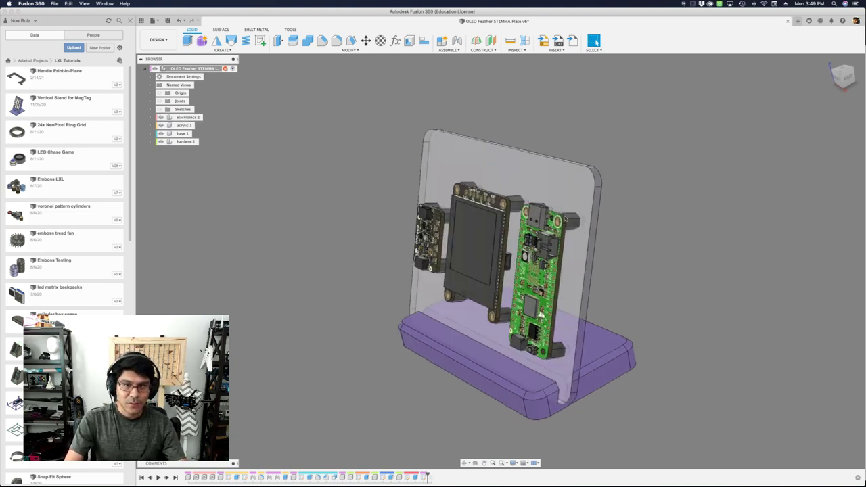
# Switch to Chrome and browse the part folders in the Adafruit_CAD_Parts GitHub repository
pyautogui.press('super+Tab')
pyautogui.press('super+Tab')
pyautogui.press('super+Tab')
pyautogui.press('super+Tab')
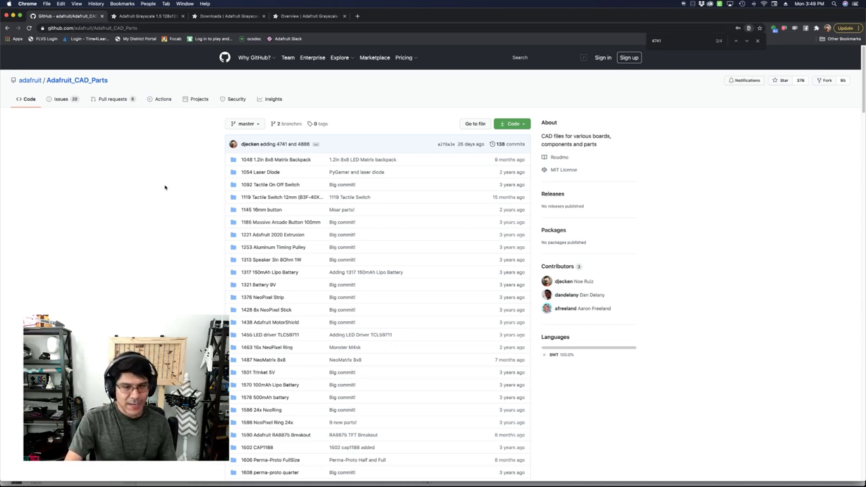
pyautogui.scroll(-15, 276, 183)
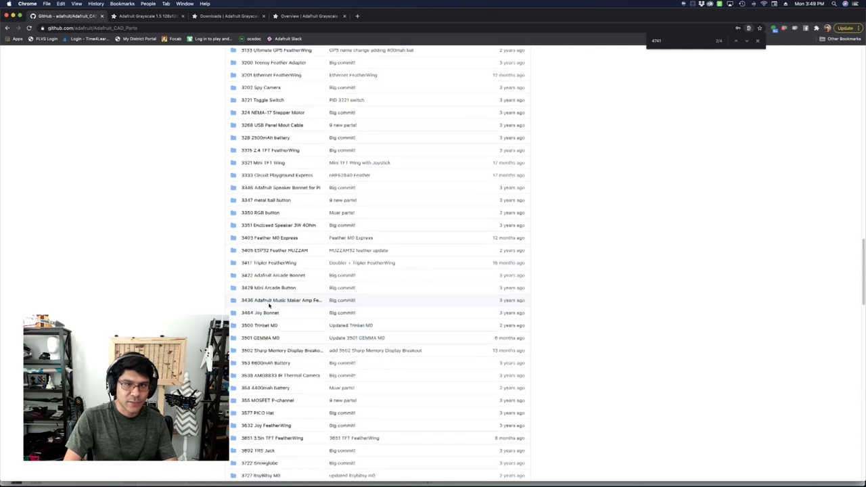
pyautogui.scroll(-10, 269, 306)
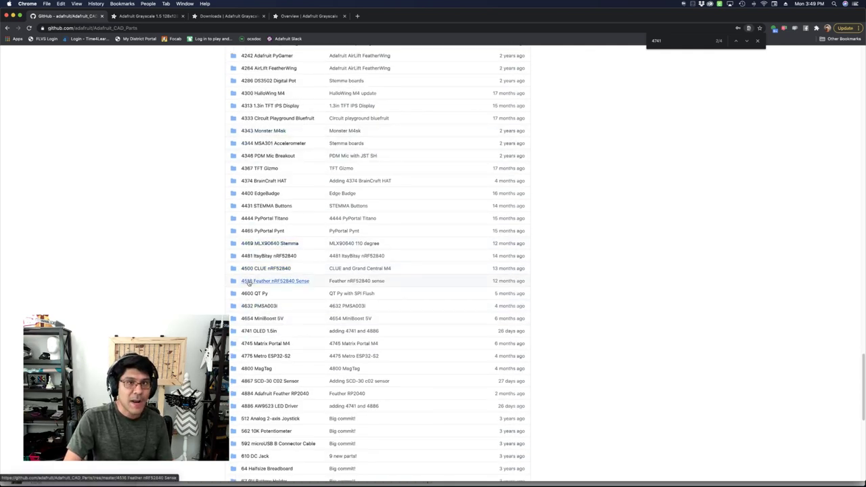
# Look up the product ID on the Adafruit Grayscale 1.5" 128x128 OLED product page
pyautogui.click(149, 16)
pyautogui.click(147, 30)
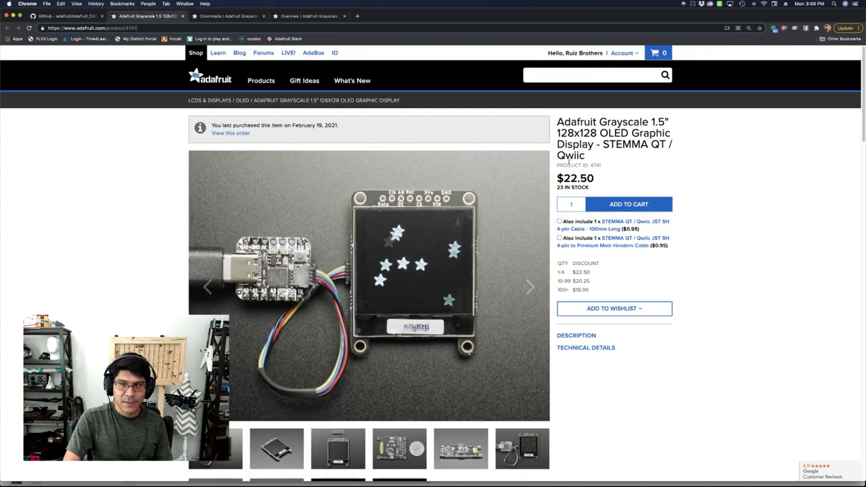
pyautogui.doubleClick(595, 165)
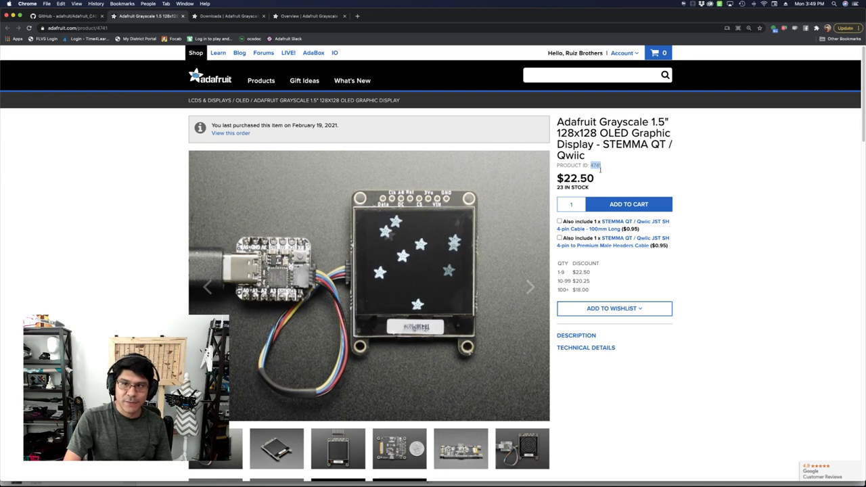
pyautogui.press('super+f')
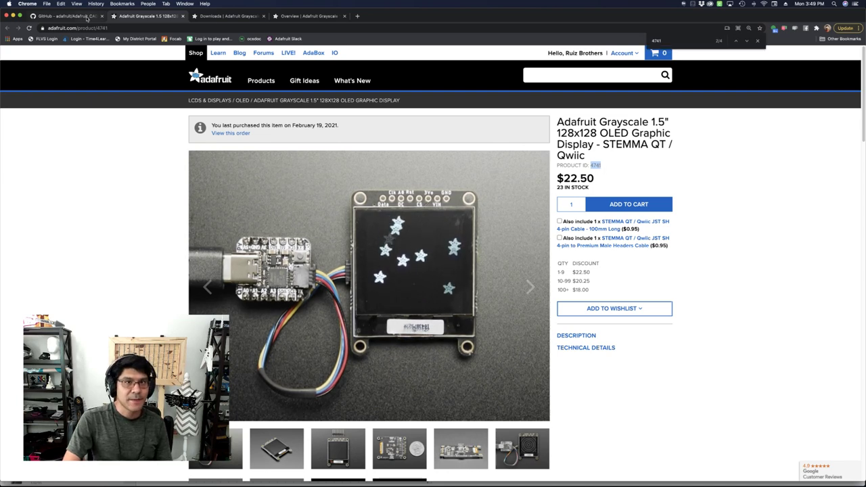
# Find 4741 in the Adafruit_CAD_Parts repository and open the 4741 1.5-inch OLED.f3d file page from the 4741 OLED 1.5in folder
pyautogui.click(66, 15)
pyautogui.press('BackSpace')
pyautogui.press('BackSpace')
pyautogui.press('BackSpace')
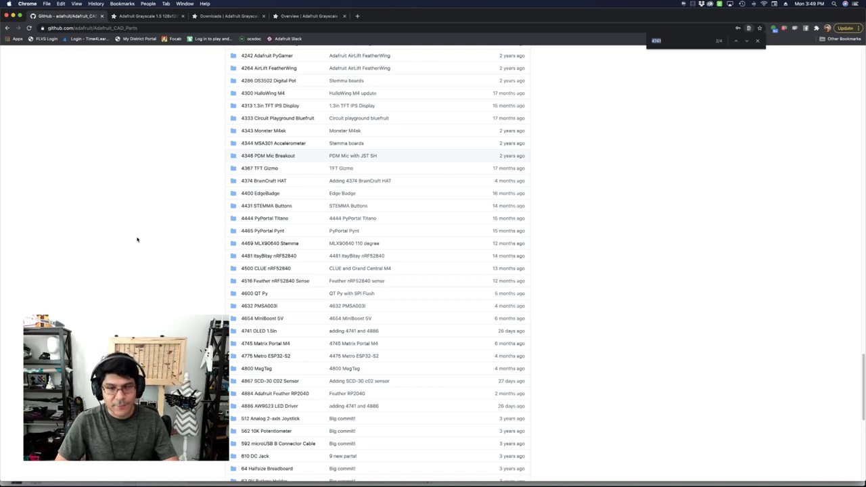
pyautogui.write('7')
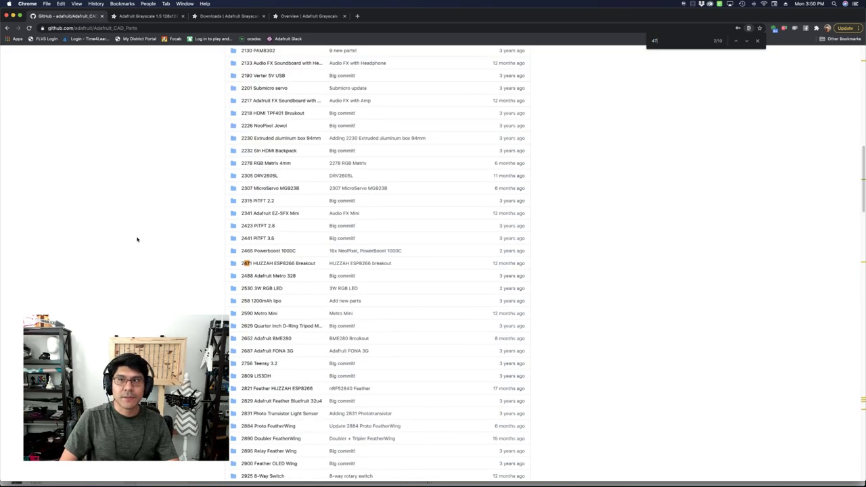
pyautogui.write('41')
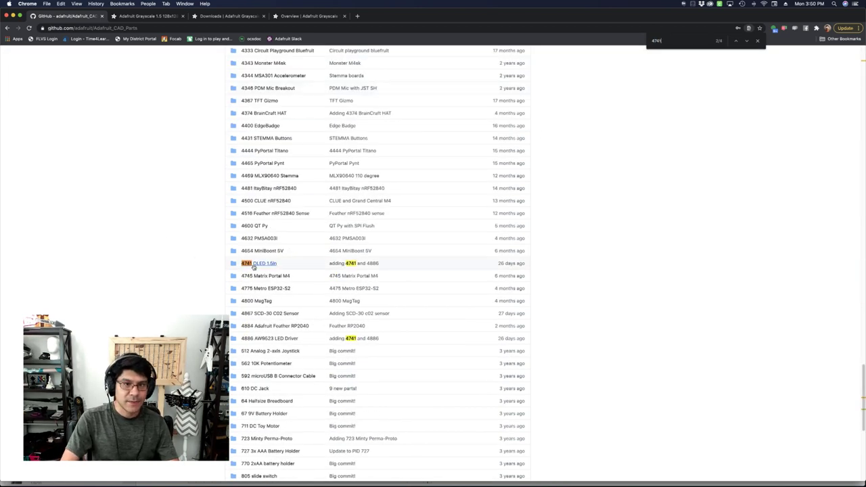
pyautogui.click(254, 264)
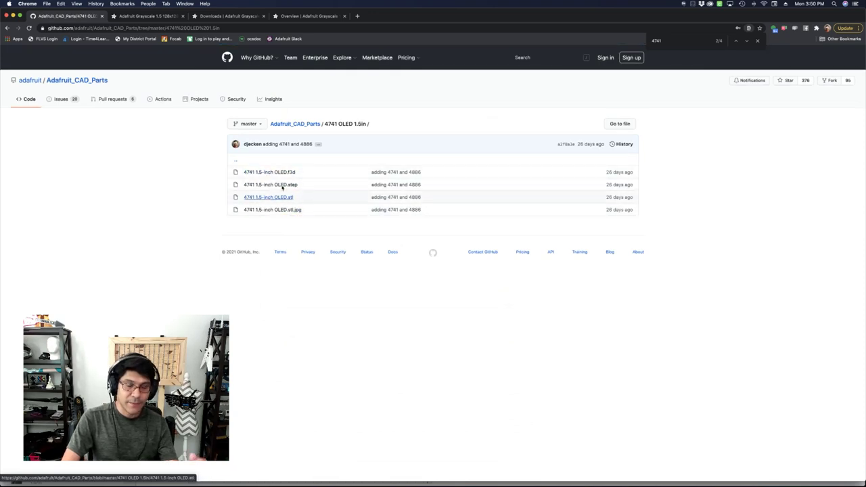
pyautogui.click(279, 173)
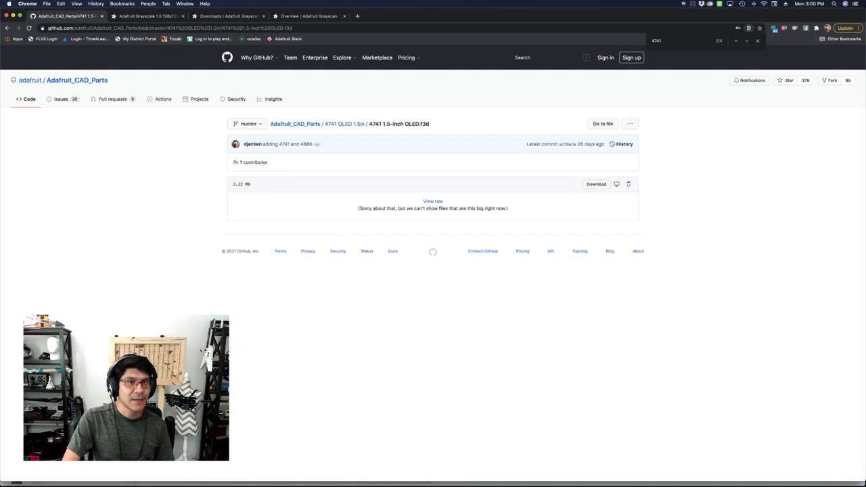
# Look through the OLED product page for its technical details and Learn guide links
pyautogui.click(146, 16)
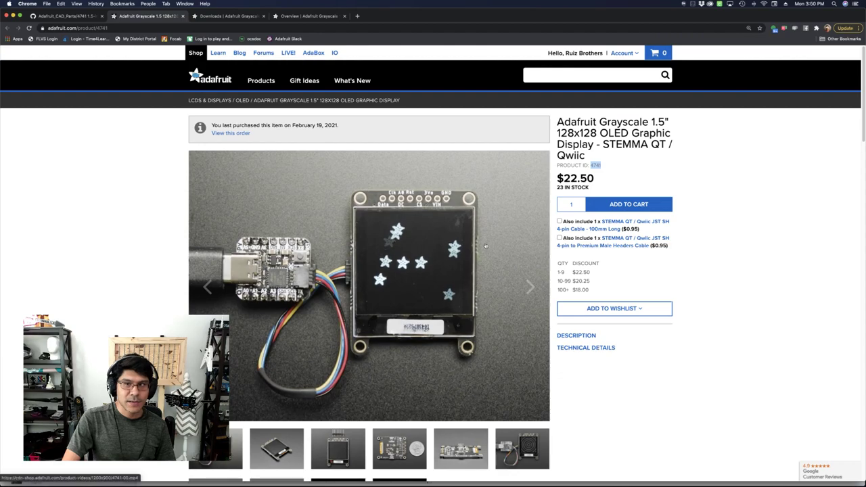
pyautogui.scroll(-15, 485, 246)
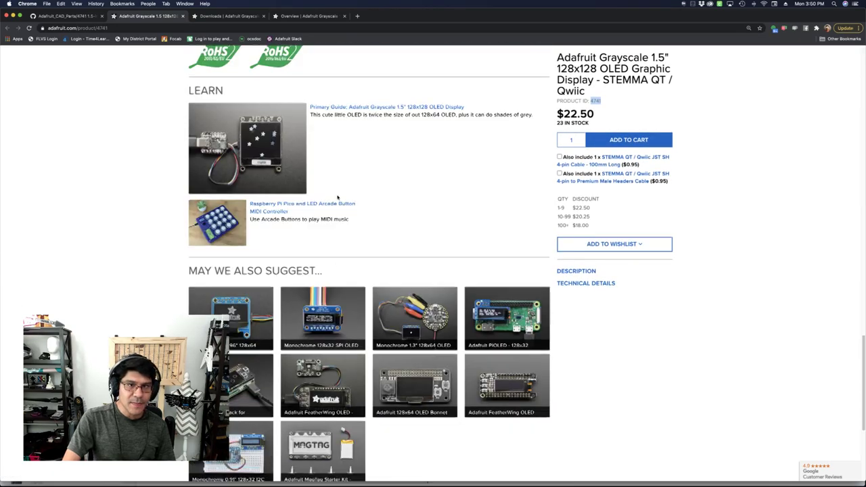
pyautogui.scroll(5, 338, 196)
pyautogui.scroll(-1, 338, 197)
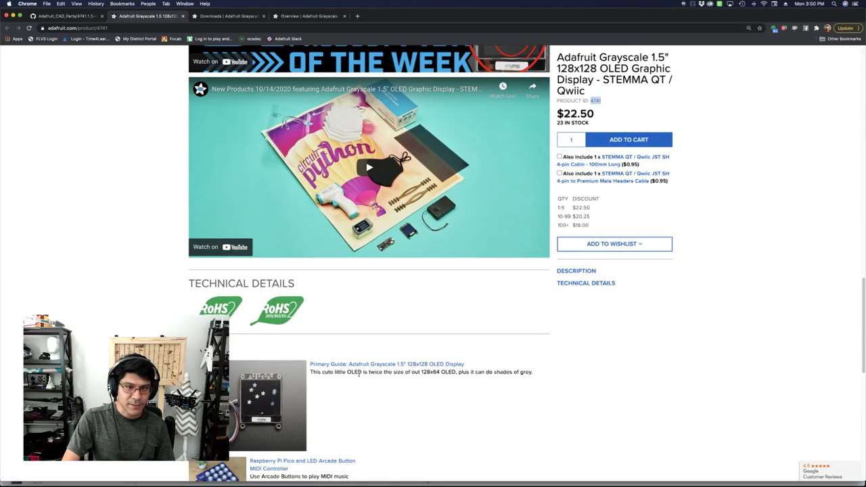
# Examine the OLED Learn guide's Downloads page for its 3D model link, schematic and fab print
pyautogui.click(227, 15)
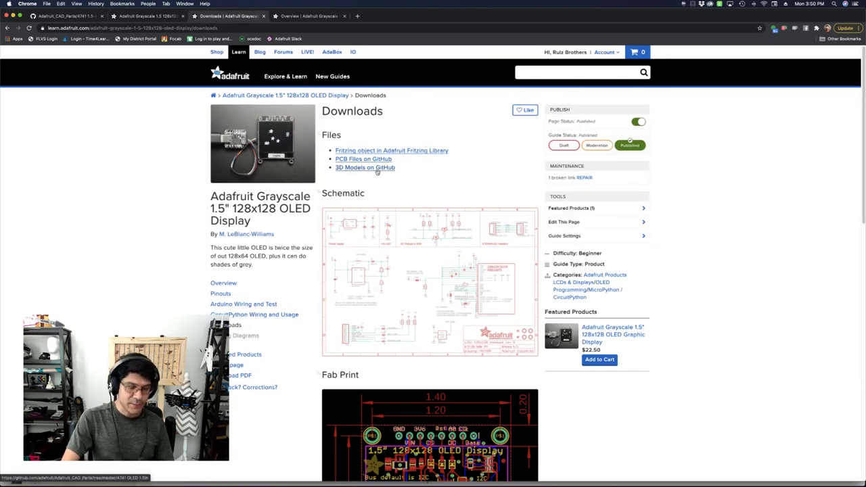
pyautogui.scroll(-6, 377, 172)
pyautogui.scroll(6, 431, 226)
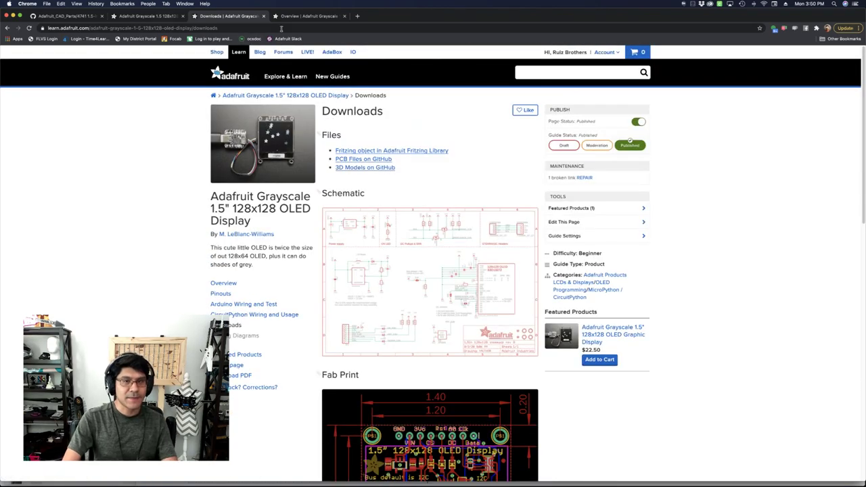
pyautogui.click(301, 16)
# Switch to Fusion 360 and view the file upload options and destination location, closing them without uploading
pyautogui.press('super+Tab')
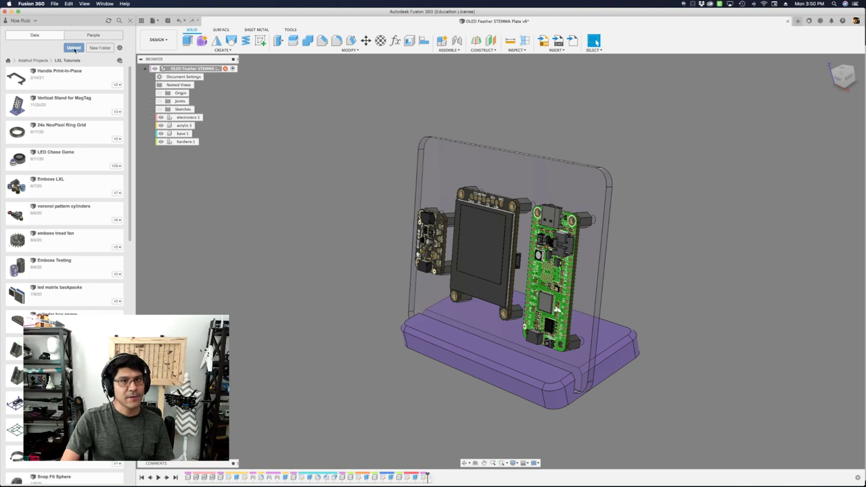
pyautogui.click(74, 48)
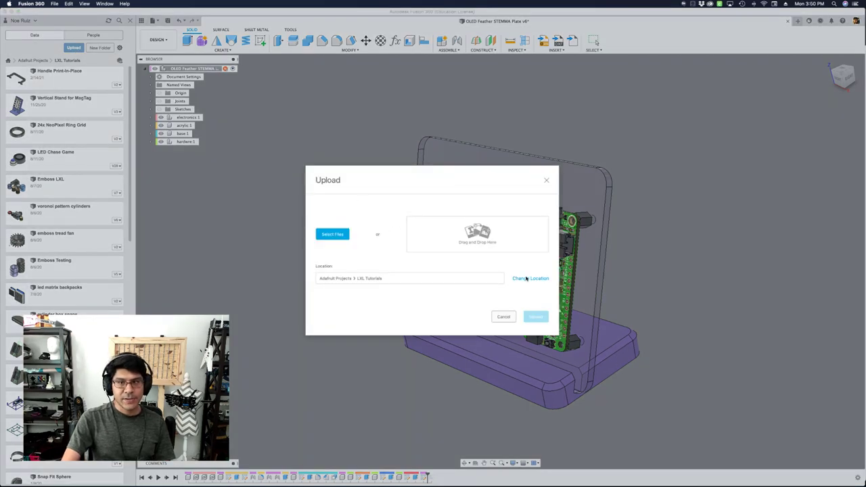
pyautogui.click(526, 279)
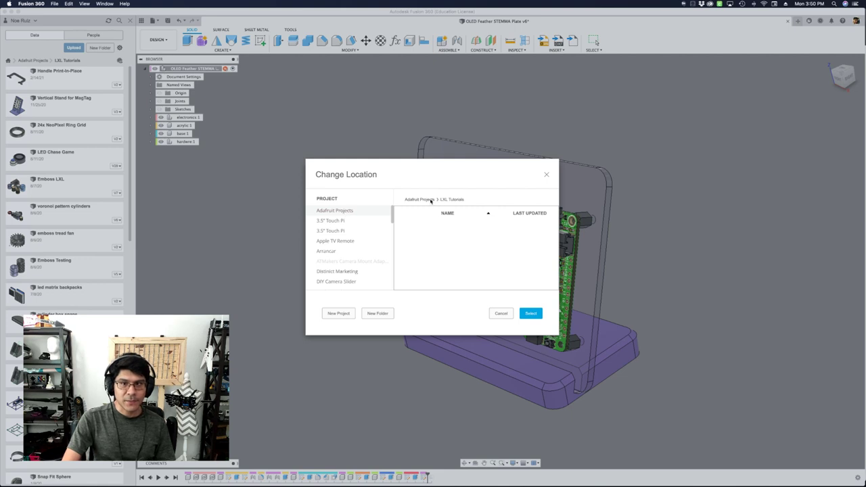
pyautogui.click(502, 313)
pyautogui.click(502, 318)
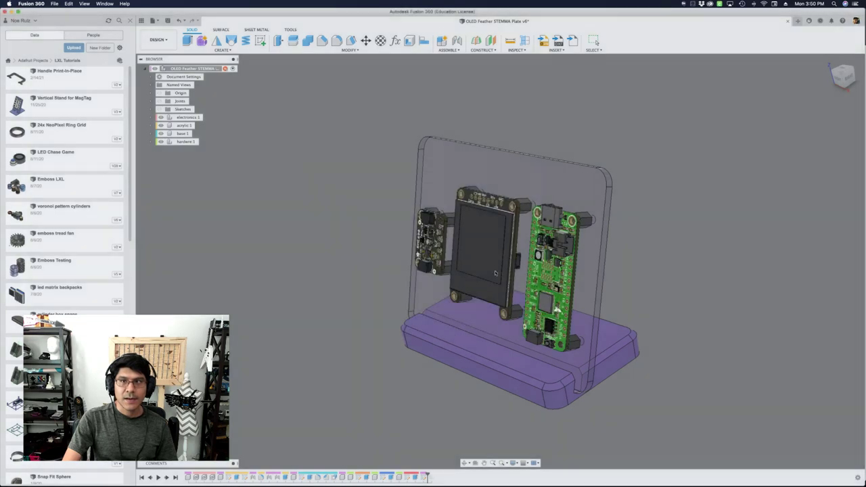
# Create a new design and save it as "Feaher OLED BME680 Stand" in Adafruit Projects > LXL Tutorials
pyautogui.click(797, 22)
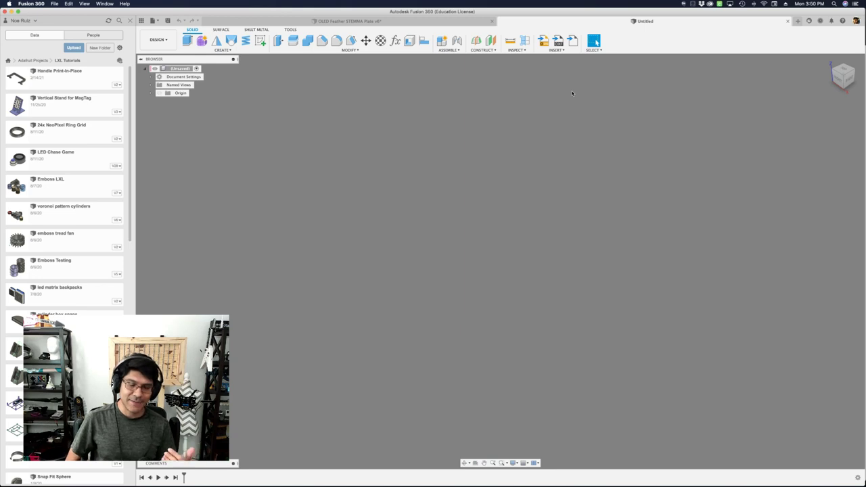
pyautogui.press('super+s')
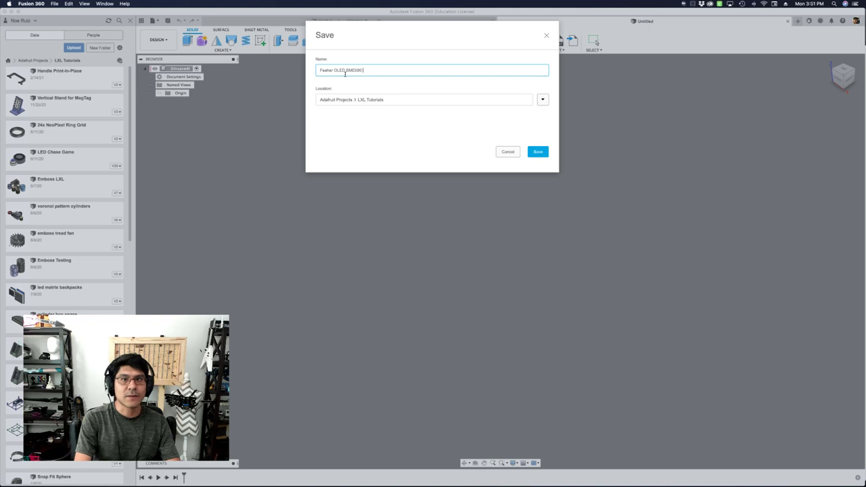
pyautogui.press('Return')
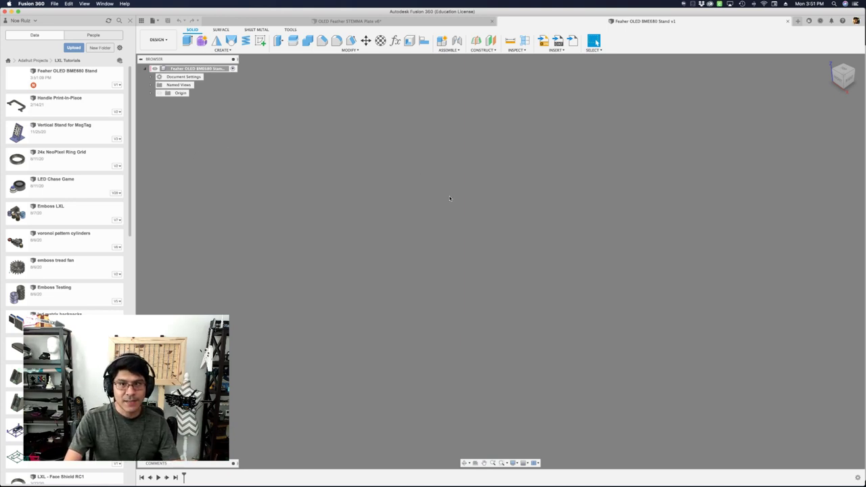
# Create a new internal standard component named Electronics
pyautogui.press('s')
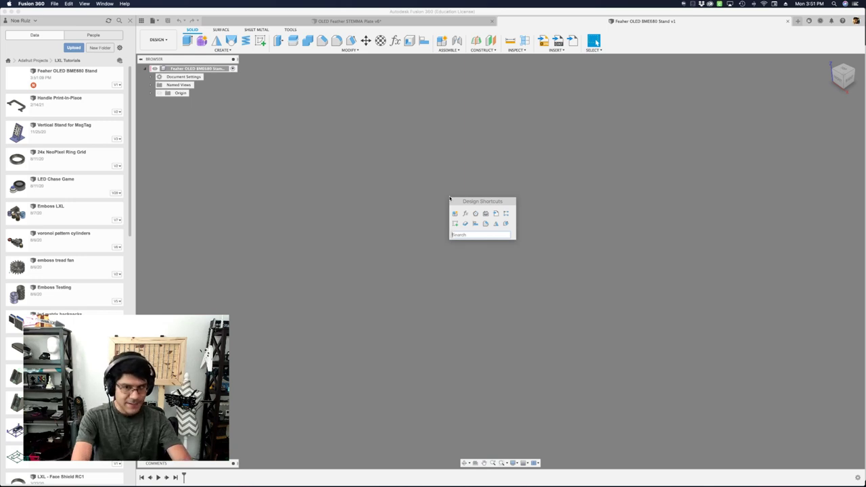
pyautogui.write('comp')
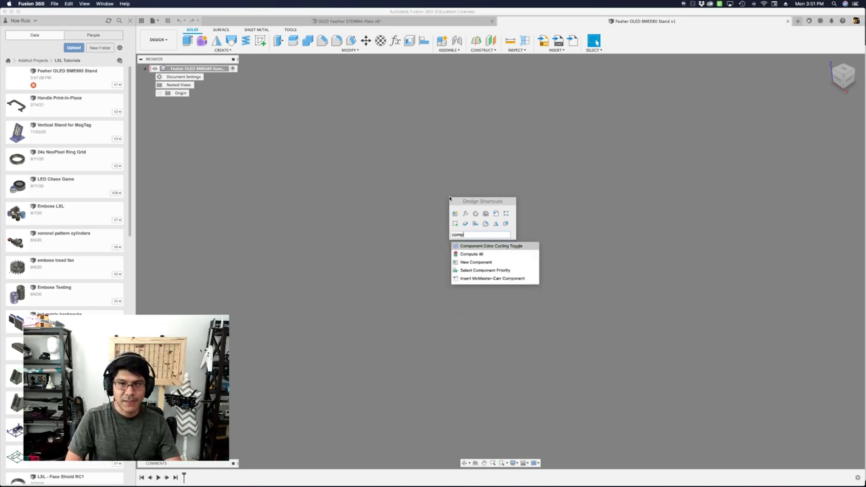
pyautogui.press('Down')
pyautogui.press('Down')
pyautogui.press('Return')
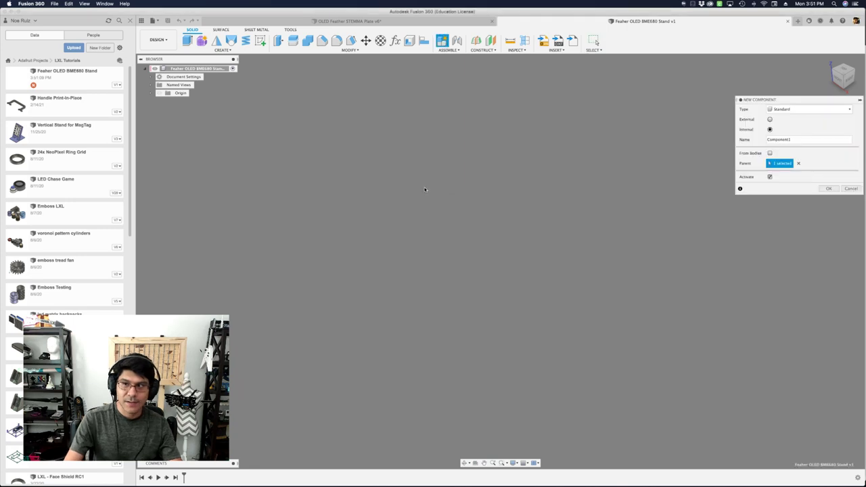
pyautogui.doubleClick(820, 140)
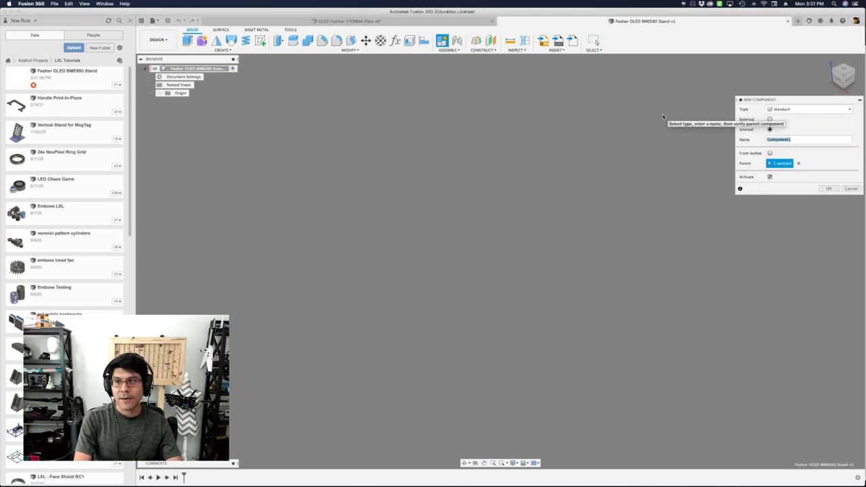
pyautogui.write('Electronics')
pyautogui.press('Return')
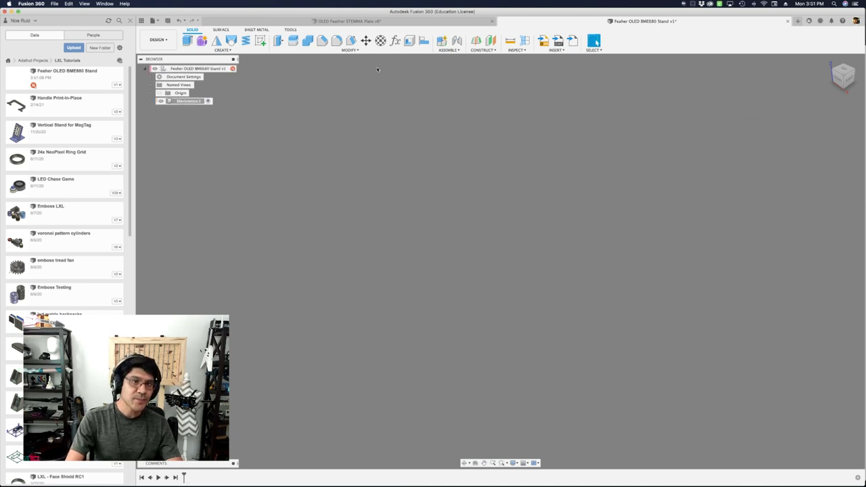
# Make sure the Electronics component is active and open the Parts folder of Adafruit Projects
pyautogui.click(192, 102)
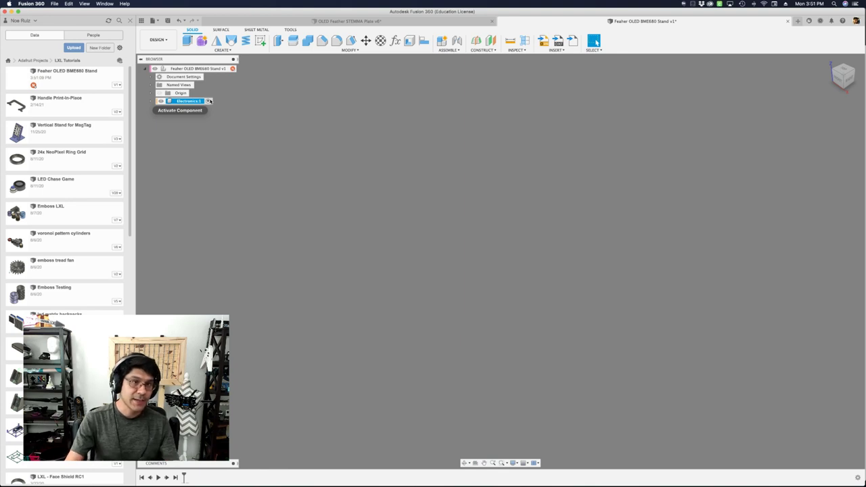
pyautogui.click(209, 101)
pyautogui.click(48, 61)
pyautogui.click(73, 111)
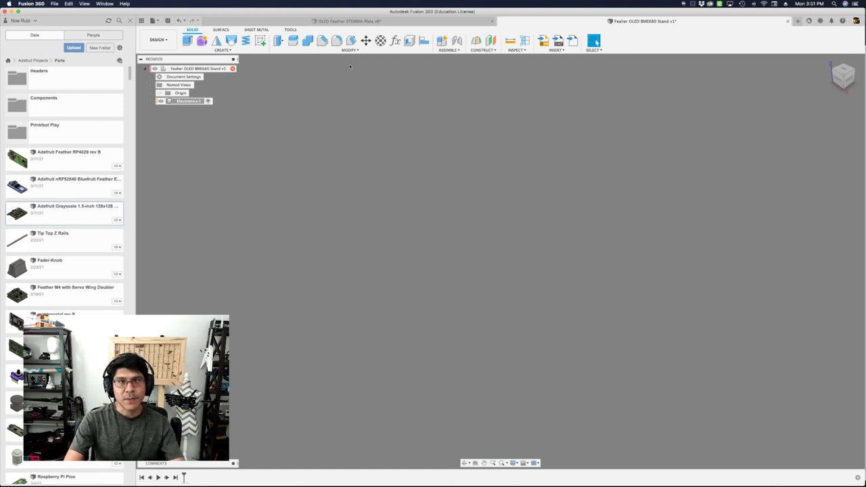
# Go to the OLED Feather STEMMA Plate design and inspect how its boards are arranged on the acrylic plate
pyautogui.click(376, 22)
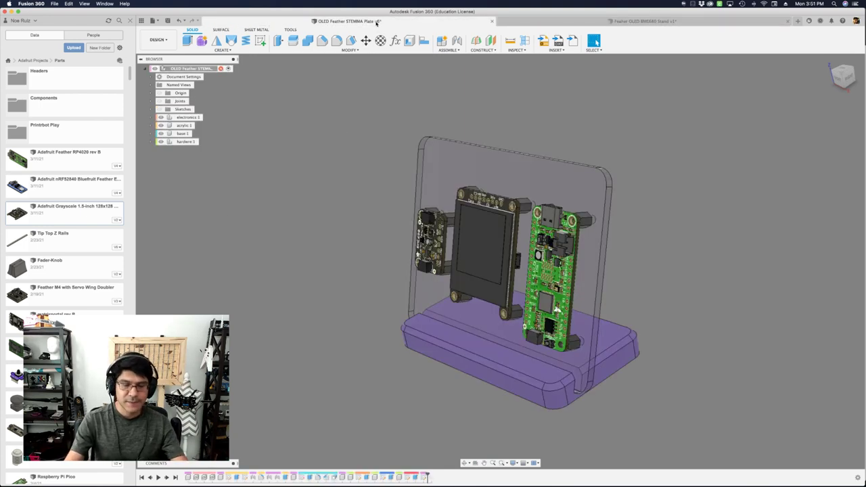
pyautogui.keyDown('shift'); pyautogui.moveTo(451, 74); pyautogui.dragTo(810, 128, button='middle'); pyautogui.keyUp('shift')
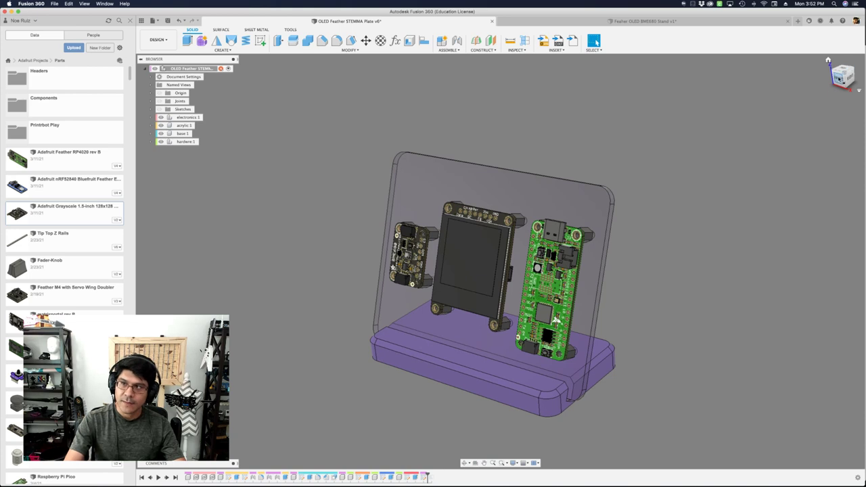
# Examine the OLED Feather STEMMA Plate assembly in front, right and home views to study the board layout and plate tilt
pyautogui.click(839, 77)
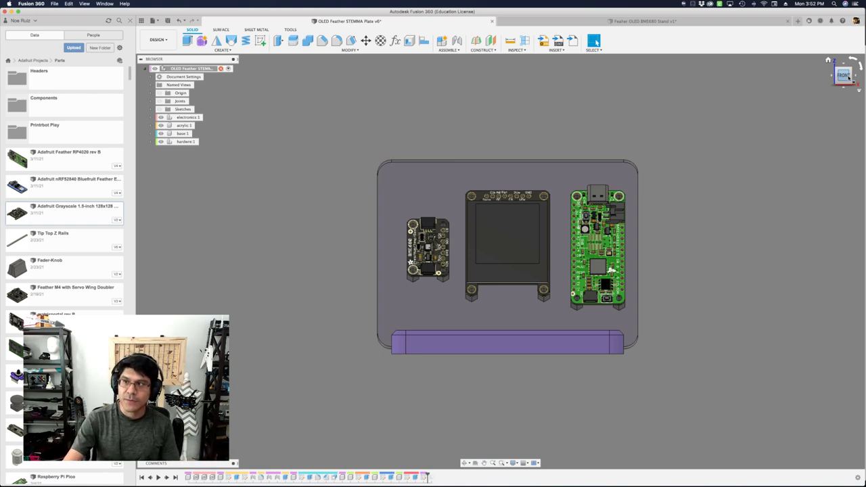
pyautogui.click(854, 75)
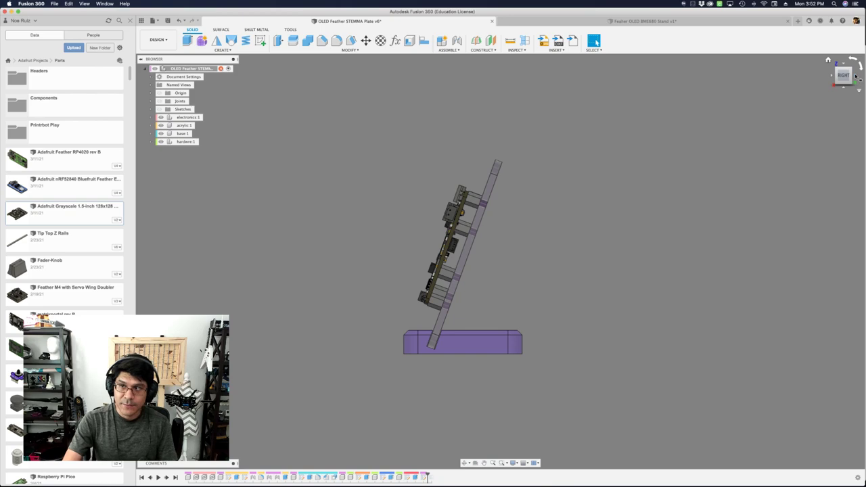
pyautogui.click(855, 75)
pyautogui.moveTo(842, 80); pyautogui.dragTo(842, 74)
pyautogui.click(827, 60)
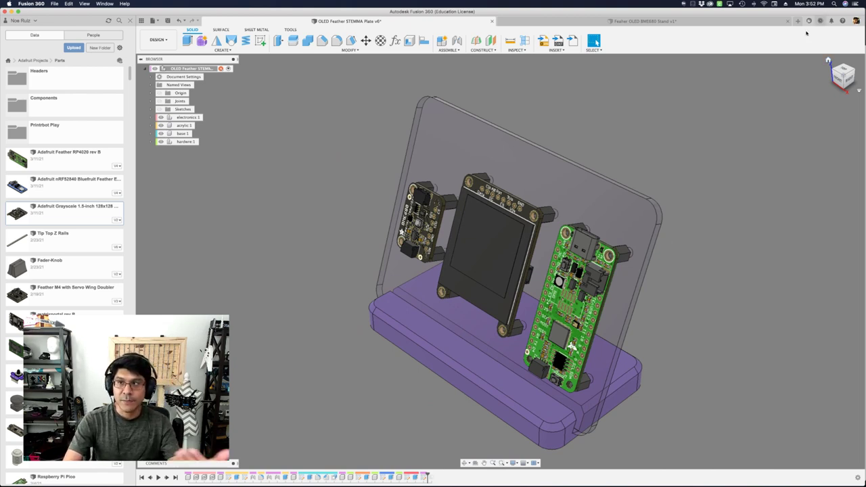
# Return to the Feaher OLED BME680 Stand design and insert the Adafruit Grayscale 1.5-inch 128x128 OLED from the Parts folder
pyautogui.click(765, 21)
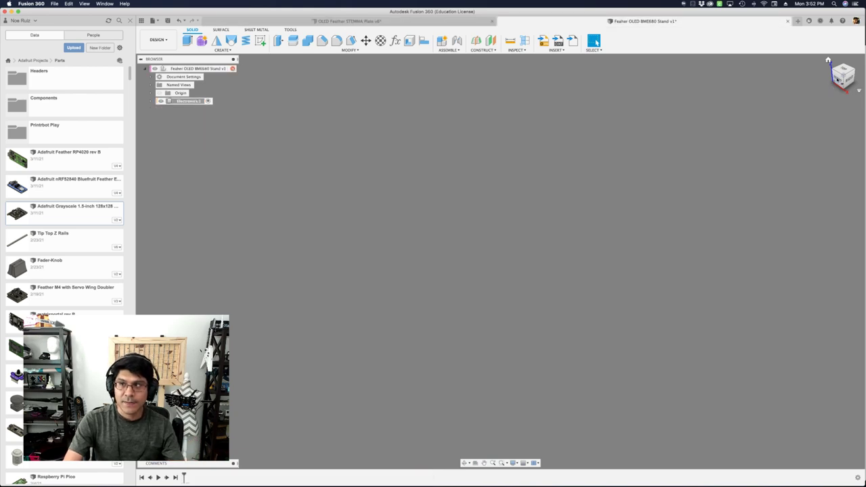
pyautogui.click(840, 80)
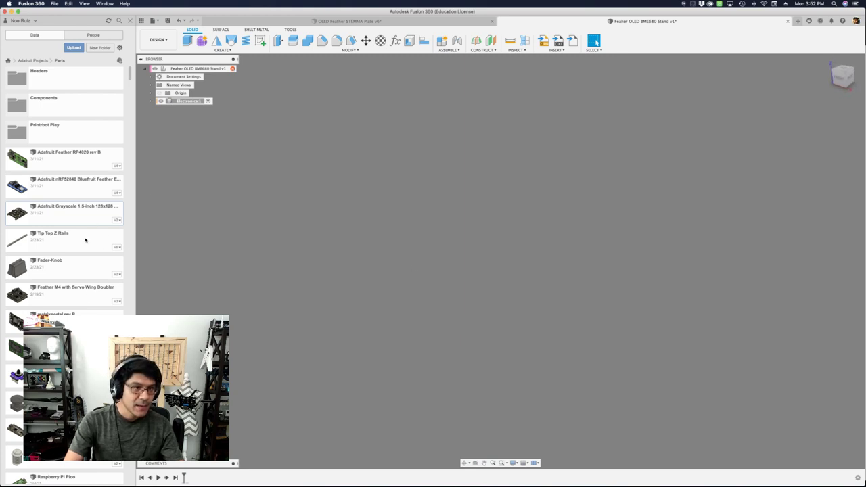
pyautogui.rightClick(79, 217)
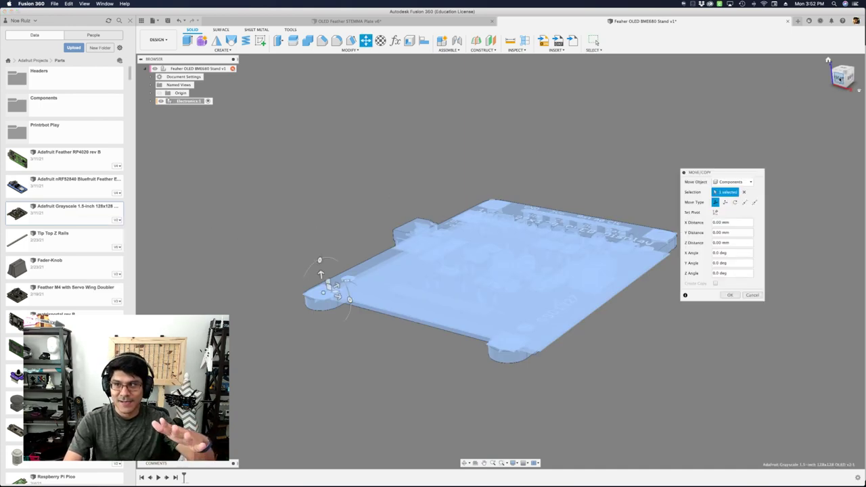
# Stand the OLED display upright by rotating it 90° about X, and turn its screen to the front with 180° about Y
pyautogui.click(841, 77)
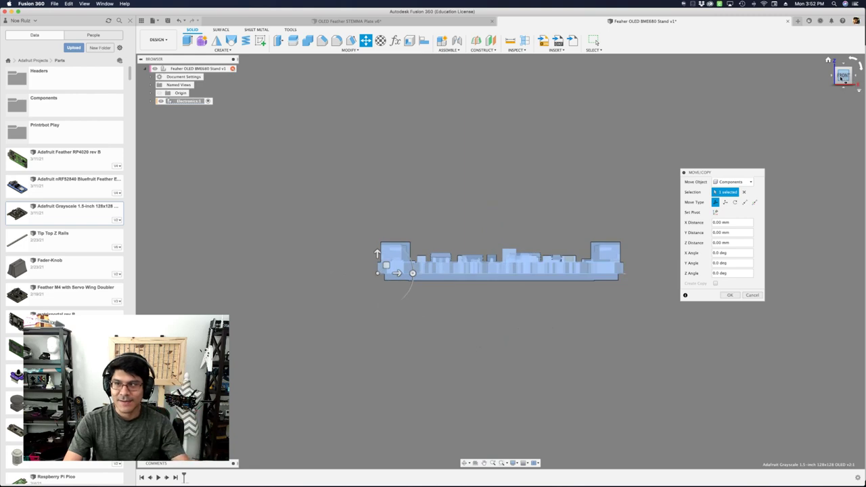
pyautogui.moveTo(840, 78); pyautogui.dragTo(832, 83)
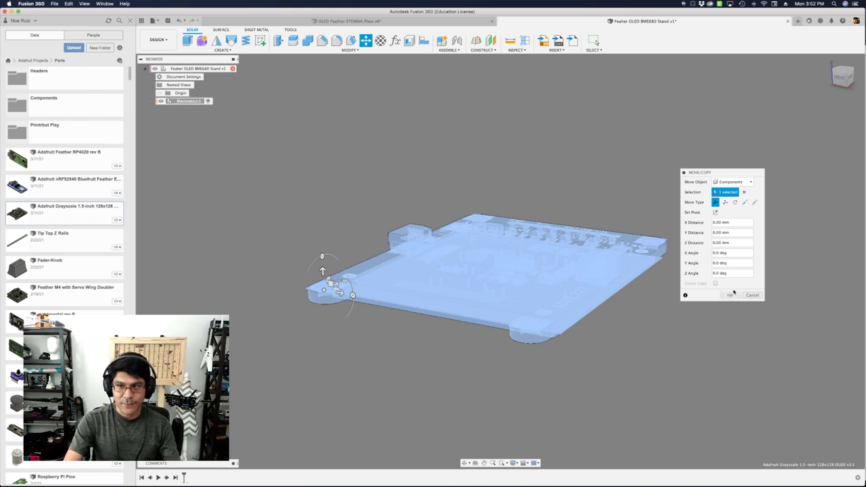
pyautogui.moveTo(322, 257); pyautogui.dragTo(302, 298)
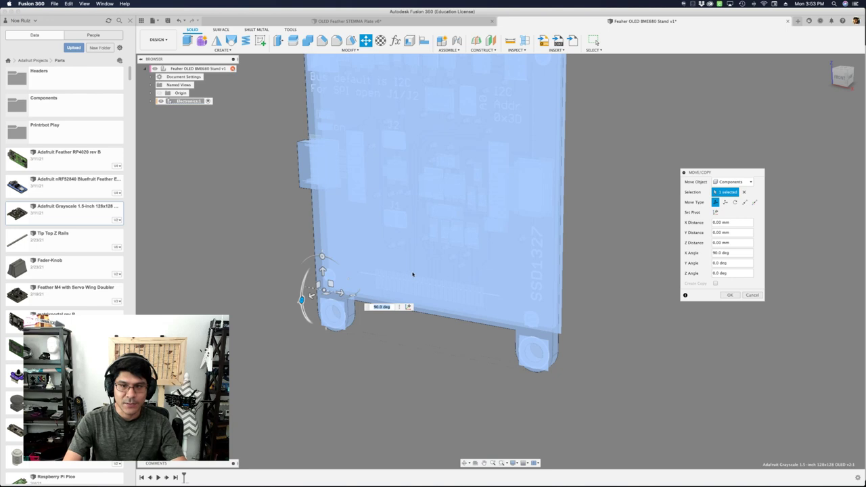
pyautogui.scroll(-5, 413, 274)
pyautogui.keyDown('shift'); pyautogui.moveTo(380, 285); pyautogui.dragTo(373, 310, button='middle'); pyautogui.keyUp('shift')
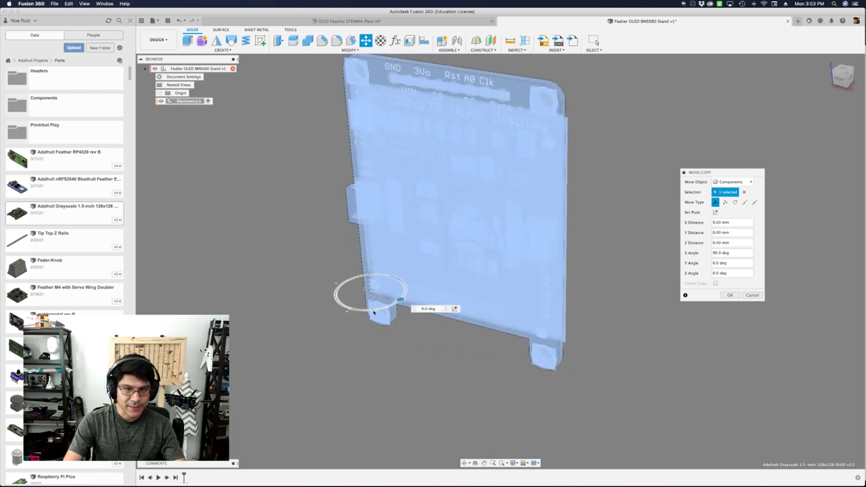
pyautogui.moveTo(373, 312); pyautogui.dragTo(341, 284)
pyautogui.scroll(-5, 645, 171)
pyautogui.scroll(-1, 516, 304)
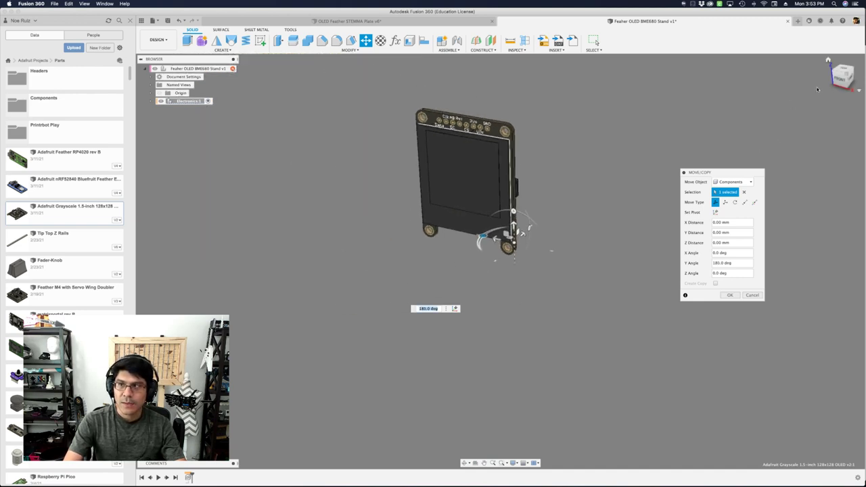
# Shift the OLED display sideways by -14 mm along its X direction
pyautogui.click(839, 79)
pyautogui.scroll(5, 453, 242)
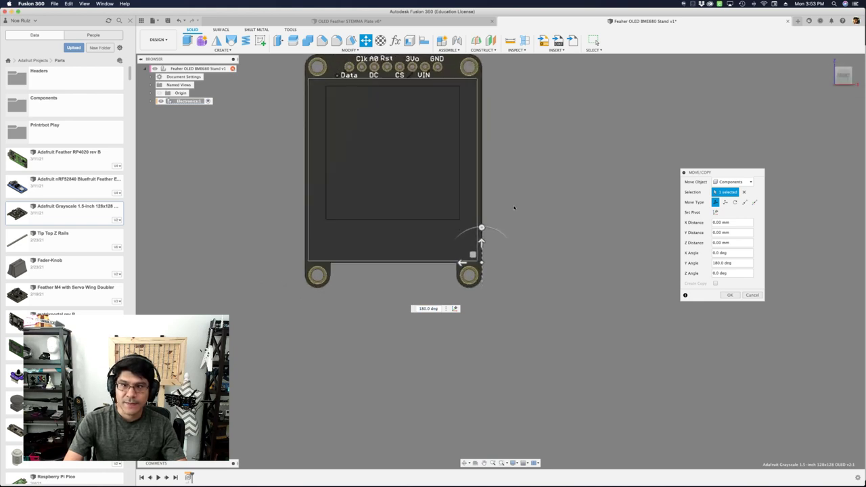
pyautogui.scroll(-2, 500, 223)
pyautogui.keyDown('shift'); pyautogui.moveTo(538, 219); pyautogui.dragTo(459, 276, button='middle'); pyautogui.keyUp('shift')
pyautogui.moveTo(462, 269); pyautogui.dragTo(519, 268)
pyautogui.keyDown('shift'); pyautogui.moveTo(662, 190); pyautogui.dragTo(593, 299, button='middle'); pyautogui.keyUp('shift')
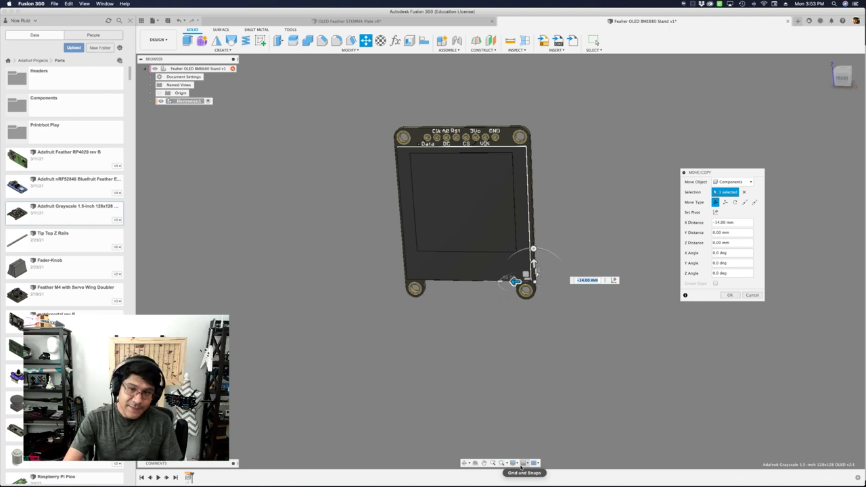
# Turn on the layout grid and reposition the OLED display above the grid near the origin, with an X distance of -4 mm
pyautogui.click(522, 463)
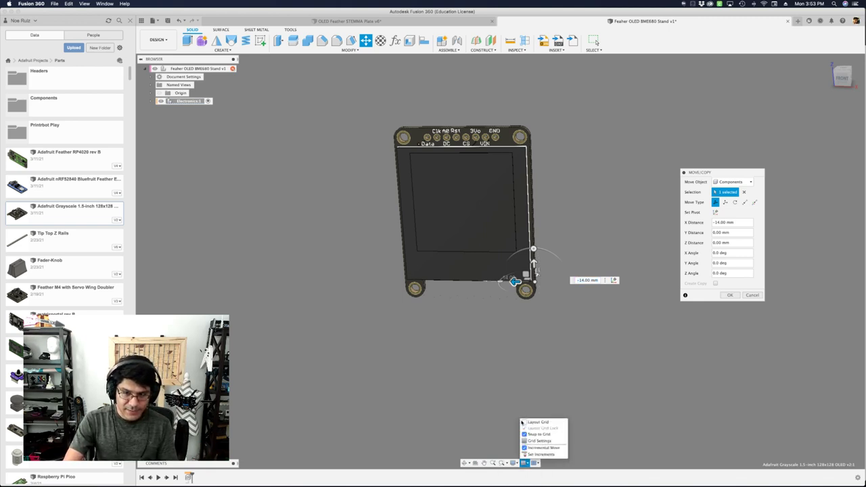
pyautogui.click(525, 422)
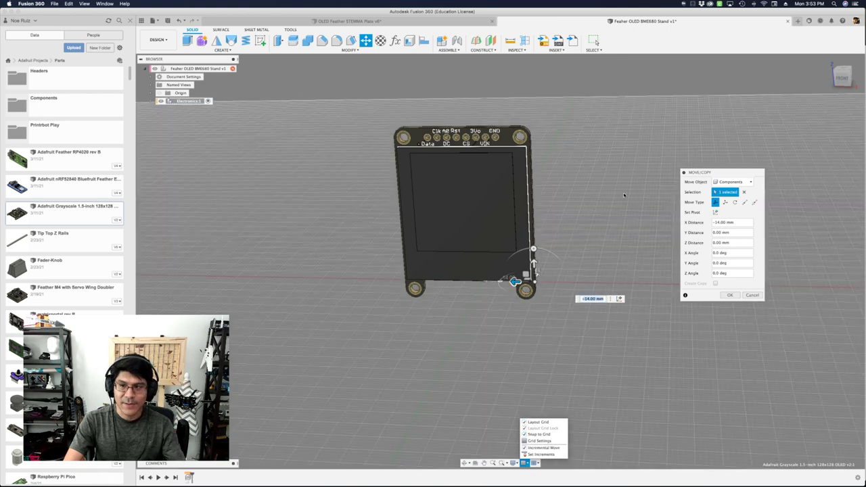
pyautogui.keyDown('shift'); pyautogui.moveTo(624, 197); pyautogui.dragTo(571, 227, button='middle'); pyautogui.keyUp('shift')
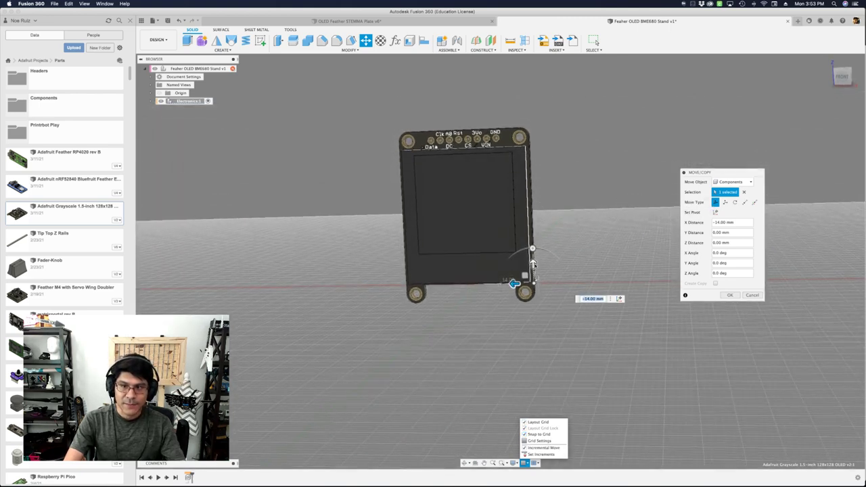
pyautogui.moveTo(514, 283); pyautogui.dragTo(525, 210)
pyautogui.moveTo(525, 210)
pyautogui.keyDown('shift'); pyautogui.mouseDown(button='middle')
pyautogui.moveTo(508, 203)
pyautogui.moveTo(529, 210)
pyautogui.moveTo(526, 201)
pyautogui.mouseUp(button='middle'); pyautogui.keyUp('shift')
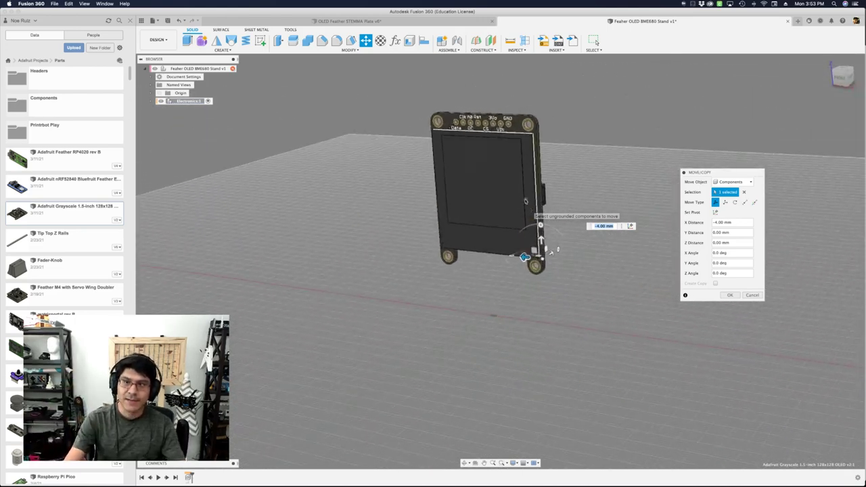
pyautogui.click(733, 294)
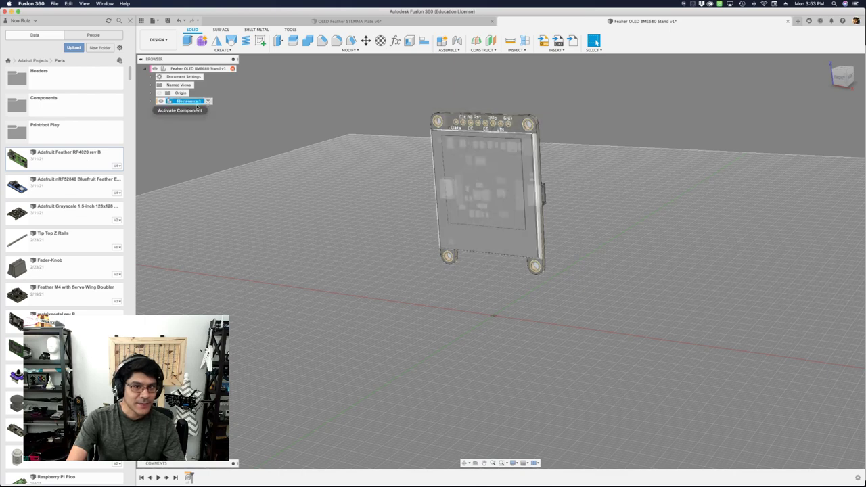
# Insert the Adafruit Feather RP4020 rev B into the Electronics component and rotate it 90° about Y so it stands vertically
pyautogui.rightClick(76, 162)
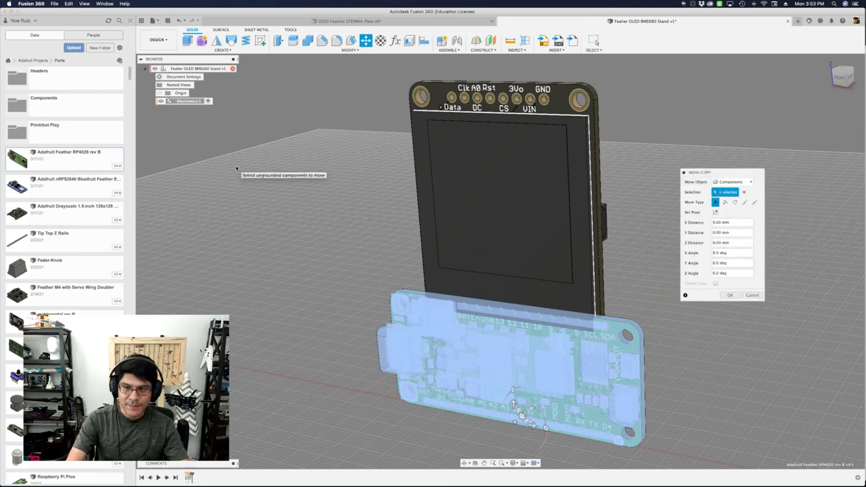
pyautogui.moveTo(539, 415); pyautogui.dragTo(509, 455)
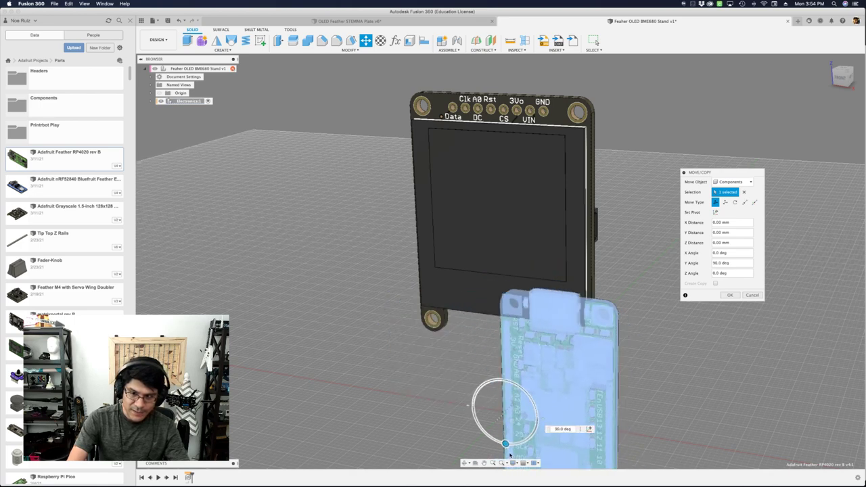
pyautogui.scroll(-3, 502, 367)
# Move the Feather board to the right of the OLED display and raise it level with the display
pyautogui.moveTo(521, 401); pyautogui.dragTo(608, 414)
pyautogui.keyDown('shift'); pyautogui.moveTo(607, 414); pyautogui.dragTo(585, 417, button='middle'); pyautogui.keyUp('shift')
pyautogui.moveTo(578, 422); pyautogui.dragTo(576, 292)
pyautogui.keyDown('shift'); pyautogui.moveTo(576, 293); pyautogui.dragTo(169, 165, button='middle'); pyautogui.keyUp('shift')
pyautogui.press('Return')
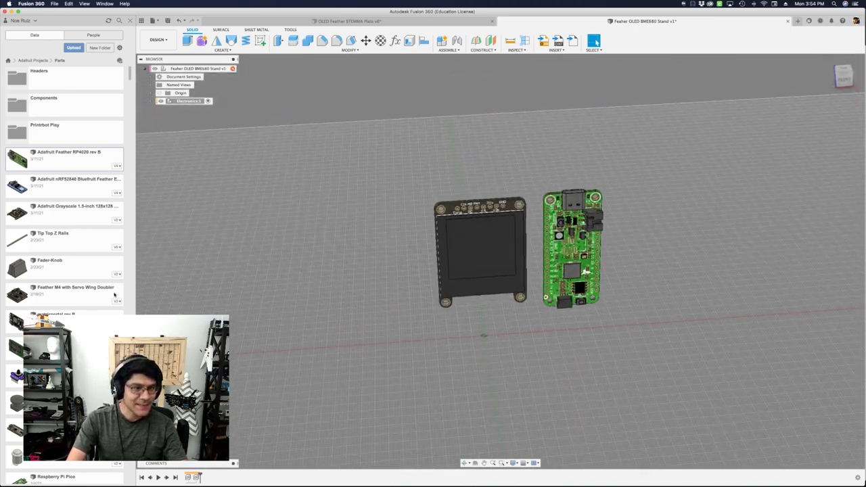
# Find BME680 in Adafruit Projects and insert the BME680 rev D part into the design
pyautogui.scroll(-15, 50, 242)
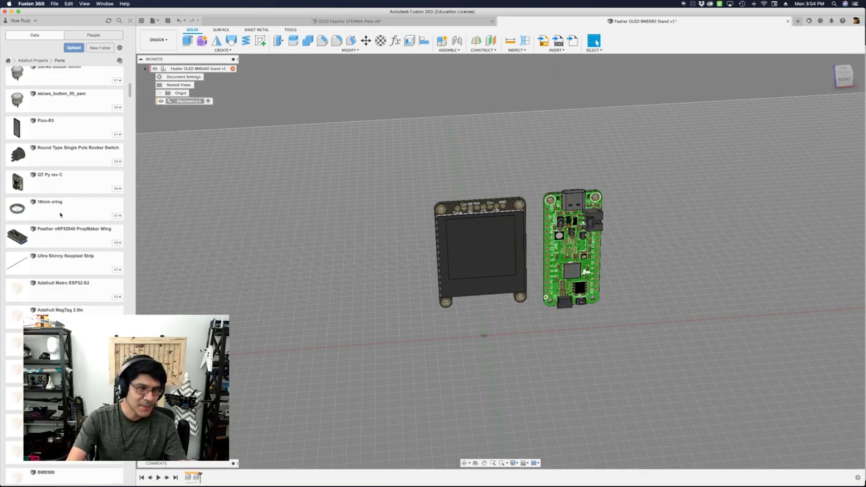
pyautogui.click(119, 20)
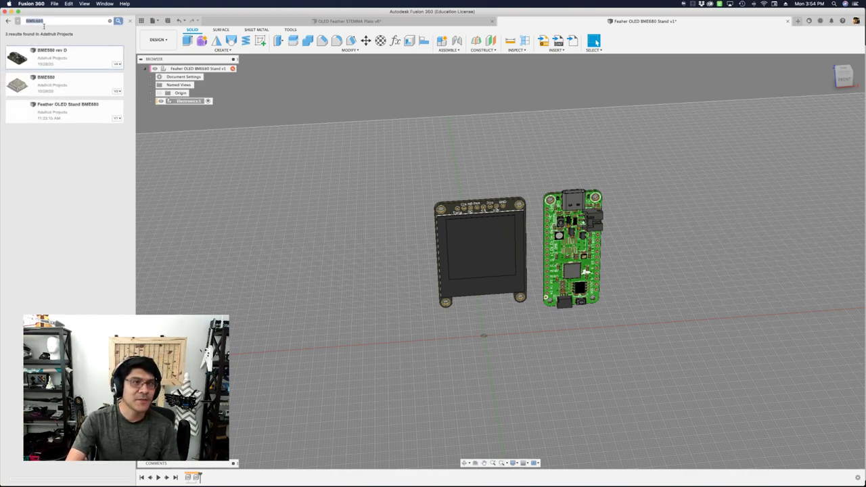
pyautogui.rightClick(80, 57)
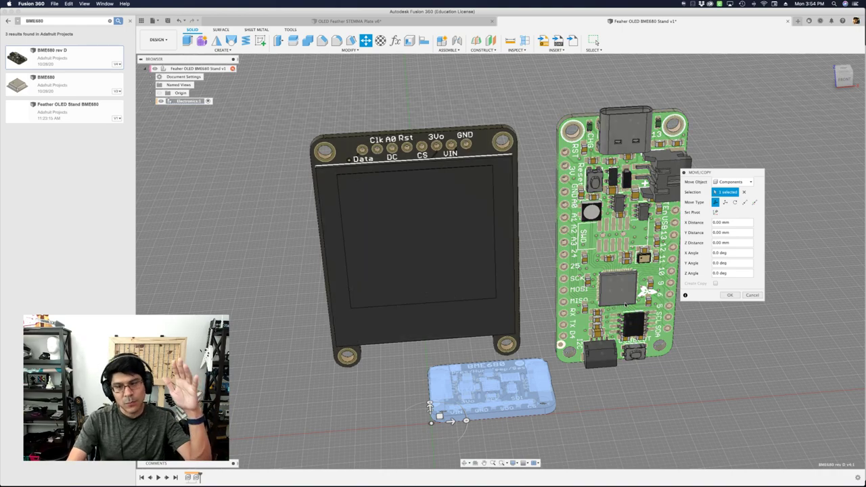
# Rotate the BME680 rev D board 90° about X so it stands upright
pyautogui.scroll(1, 592, 316)
pyautogui.scroll(-4, 686, 336)
pyautogui.scroll(-1, 687, 336)
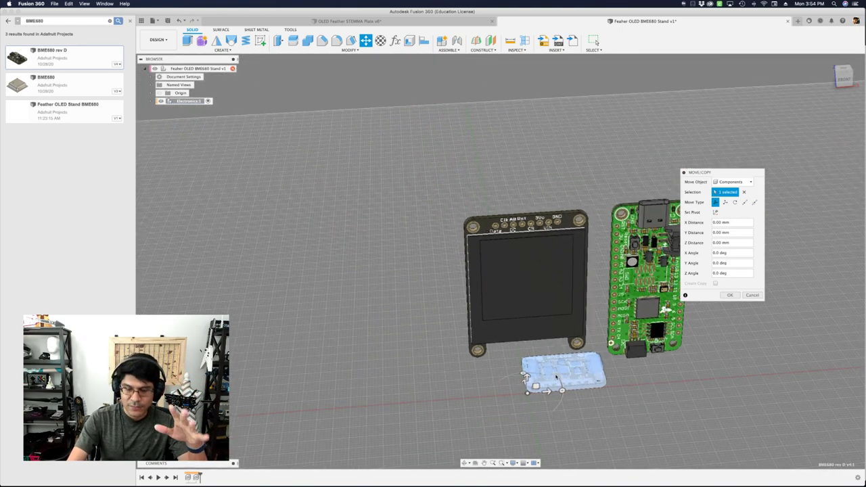
pyautogui.keyDown('shift'); pyautogui.hscroll(-5, 556, 377); pyautogui.keyUp('shift')
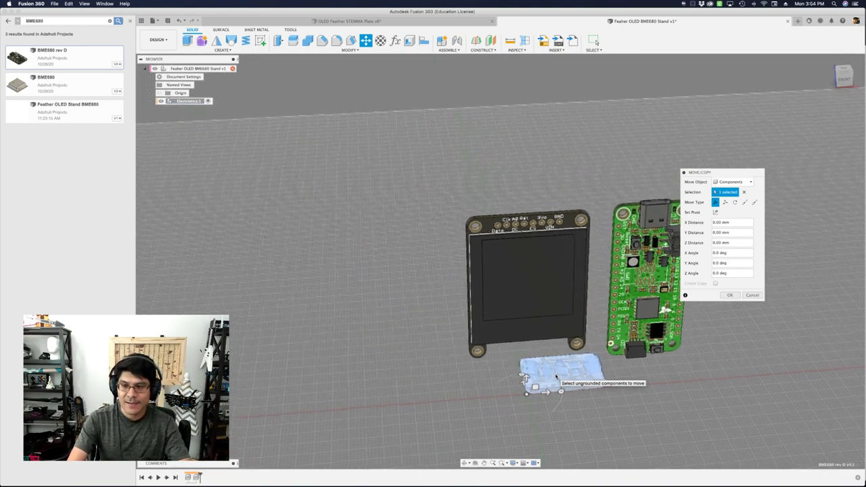
pyautogui.scroll(4, 556, 376)
pyautogui.keyDown('shift'); pyautogui.moveTo(556, 376); pyautogui.dragTo(540, 317, button='middle'); pyautogui.keyUp('shift')
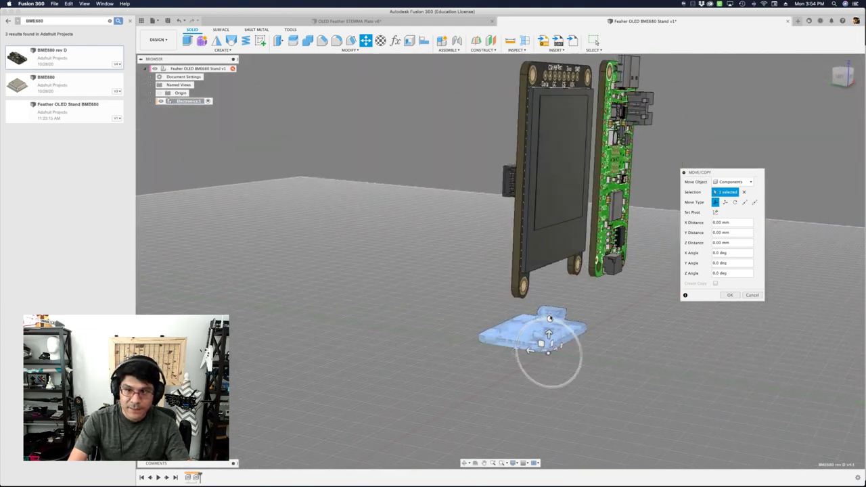
pyautogui.moveTo(549, 318); pyautogui.dragTo(581, 358)
# Turn the BME680 board to portrait orientation and place it to the left of the OLED display at about mid-height
pyautogui.keyDown('shift'); pyautogui.hscroll(8, 579, 357); pyautogui.keyUp('shift')
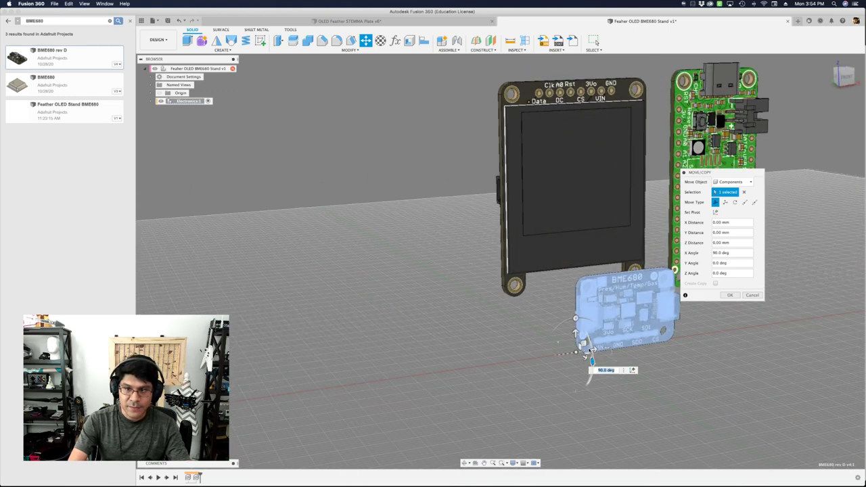
pyautogui.moveTo(578, 352); pyautogui.dragTo(435, 253)
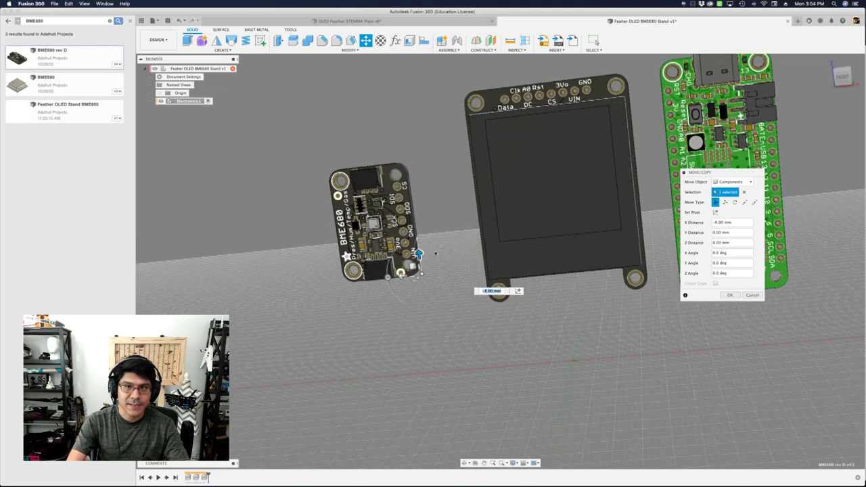
pyautogui.keyDown('shift'); pyautogui.moveTo(435, 253); pyautogui.dragTo(435, 255, button='middle'); pyautogui.keyUp('shift')
pyautogui.press('Return')
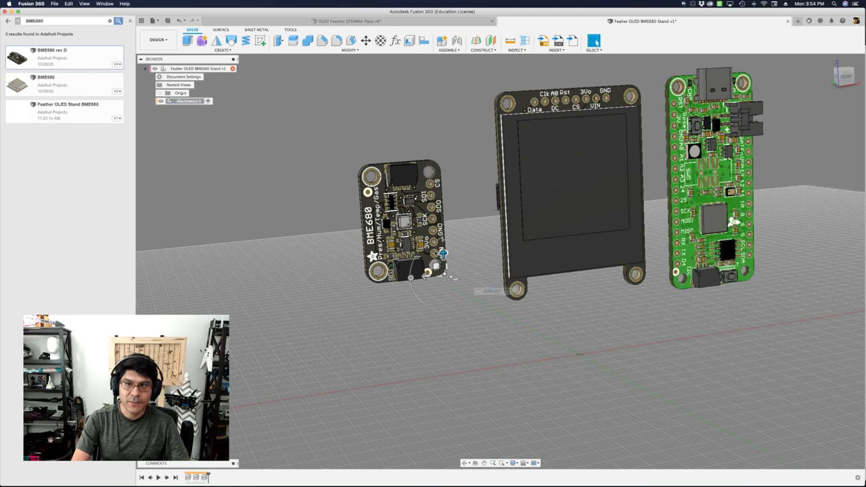
pyautogui.press('super+Tab')
pyautogui.press('super+Tab')
pyautogui.press('Escape')
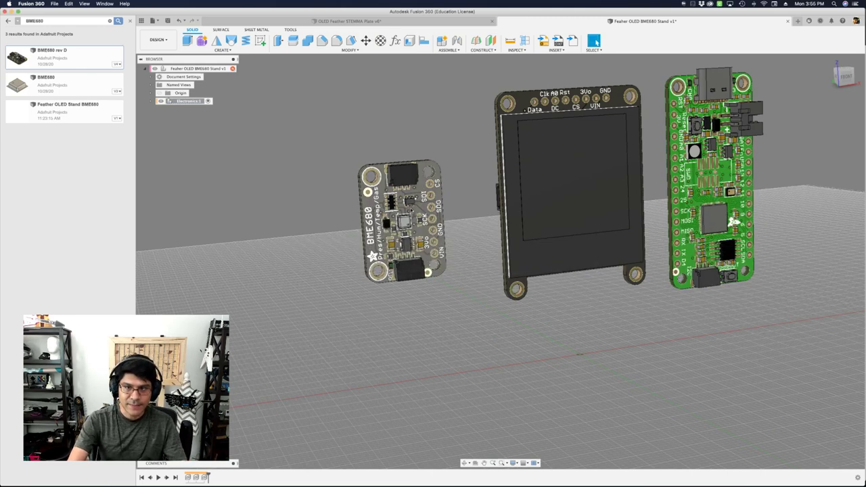
pyautogui.scroll(2, 433, 216)
pyautogui.scroll(-4, 433, 205)
pyautogui.click(398, 247)
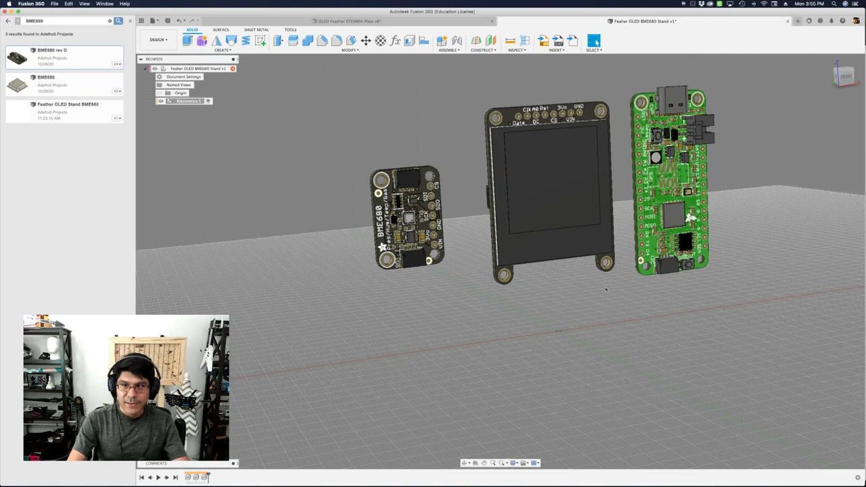
# Compare the upright boards' side view with the tilted plate arrangement in the OLED Feather STEMMA Plate design
pyautogui.keyDown('shift'); pyautogui.moveTo(606, 290); pyautogui.dragTo(580, 289, button='middle'); pyautogui.keyUp('shift')
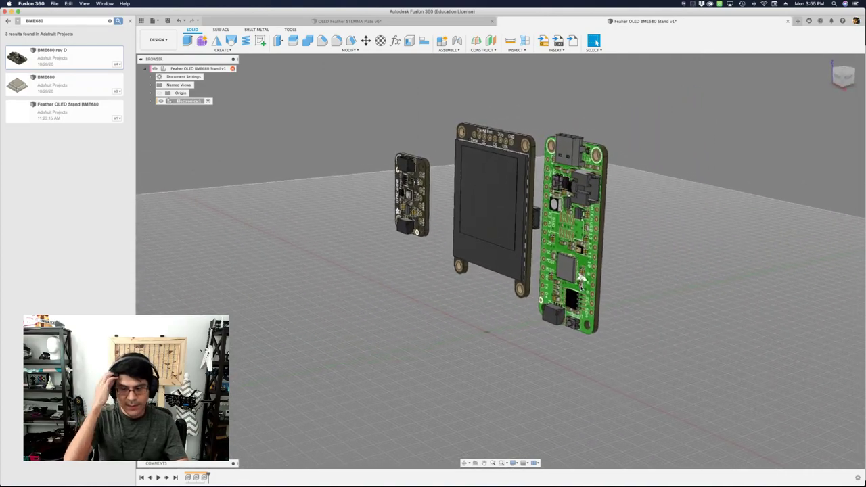
pyautogui.keyDown('shift'); pyautogui.moveTo(482, 331); pyautogui.dragTo(484, 76, button='middle'); pyautogui.keyUp('shift')
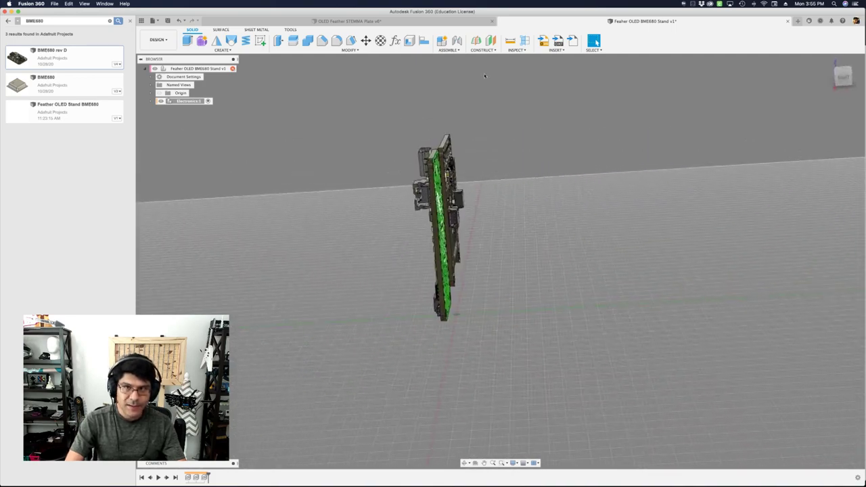
pyautogui.click(409, 21)
pyautogui.keyDown('shift'); pyautogui.moveTo(565, 224); pyautogui.dragTo(565, 225, button='middle'); pyautogui.keyUp('shift')
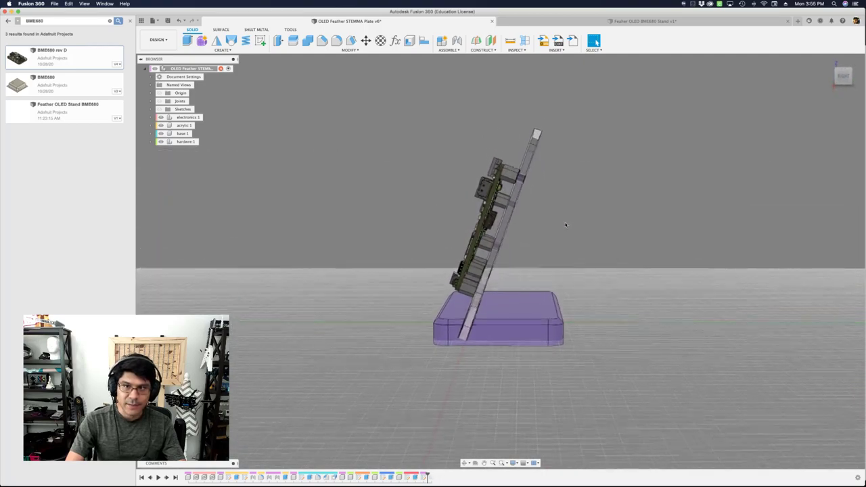
pyautogui.press('super+Tab')
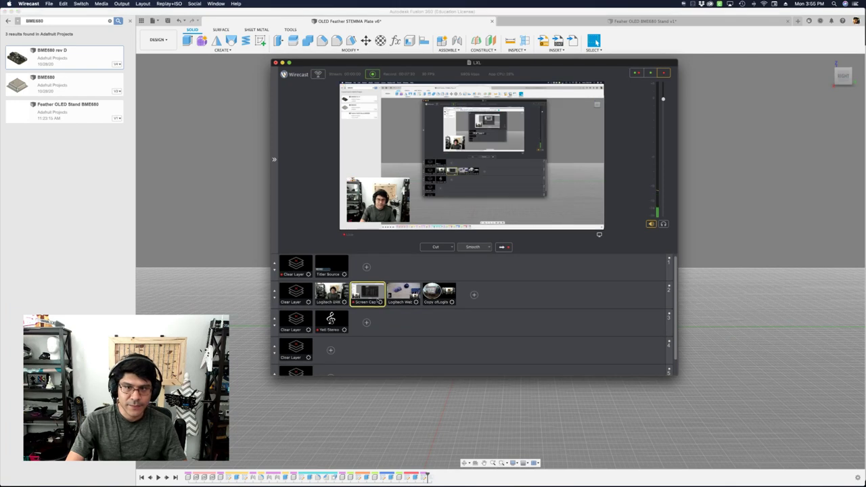
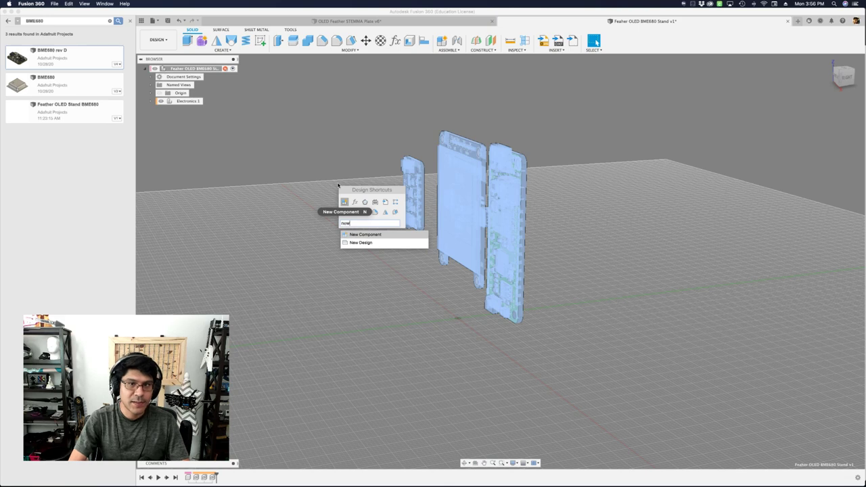
# Create a new internal component named Panel in the top-level assembly and make it the active component
pyautogui.press('Return')
pyautogui.doubleClick(814, 140)
pyautogui.write('Panel')
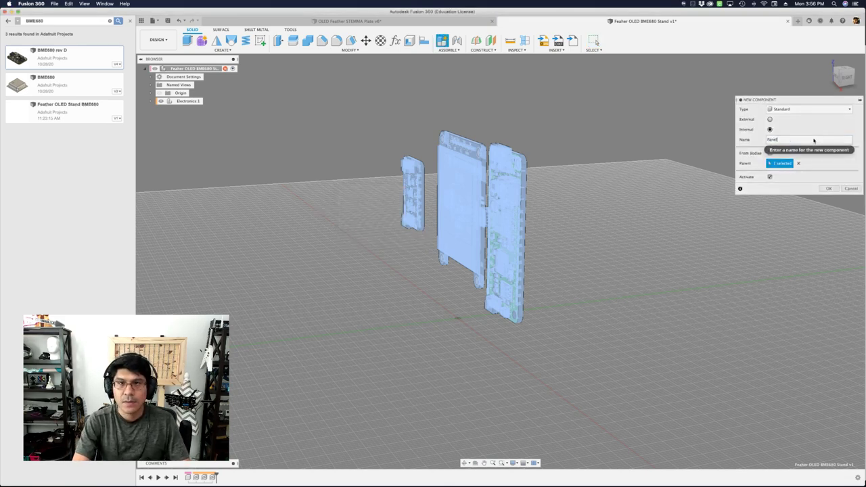
pyautogui.press('Return')
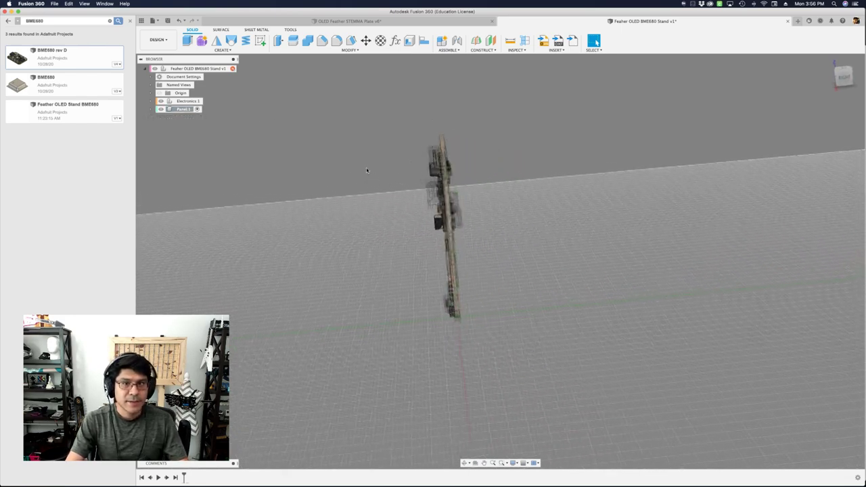
# Compare the boards' display with the top-level assembly active and with Panel active, and inspect the parts inside the Electronics component
pyautogui.scroll(8, 264, 135)
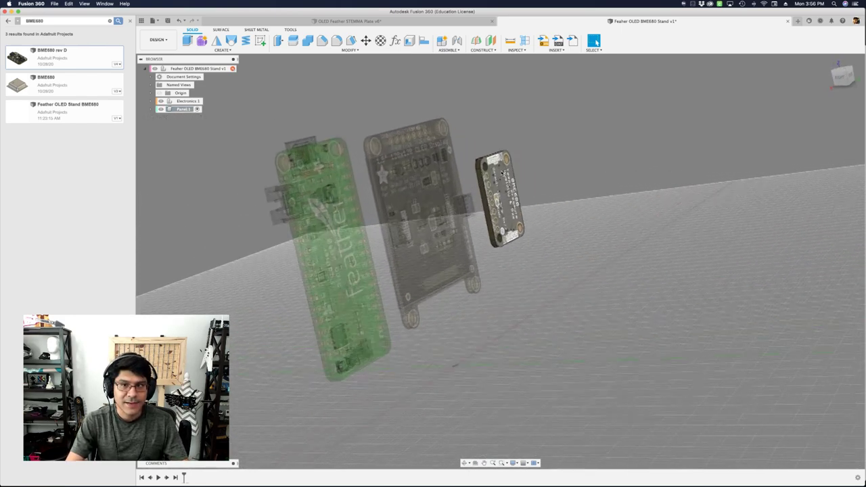
pyautogui.scroll(-8, 264, 135)
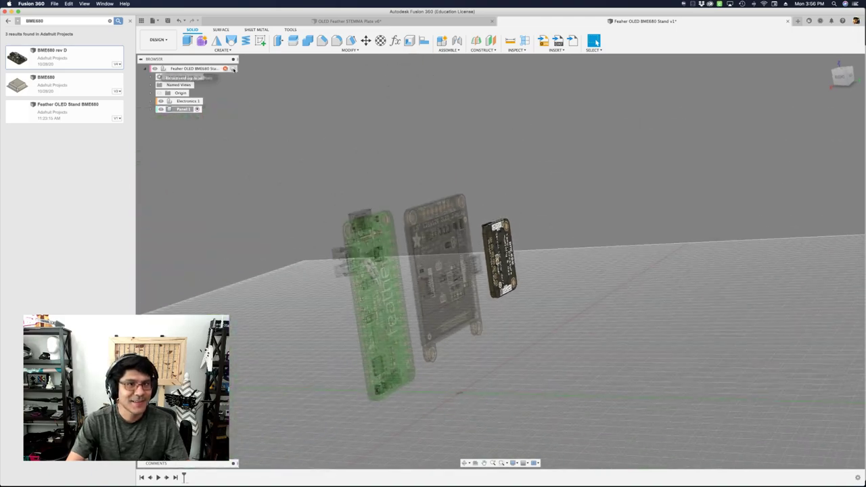
pyautogui.click(232, 68)
pyautogui.click(196, 109)
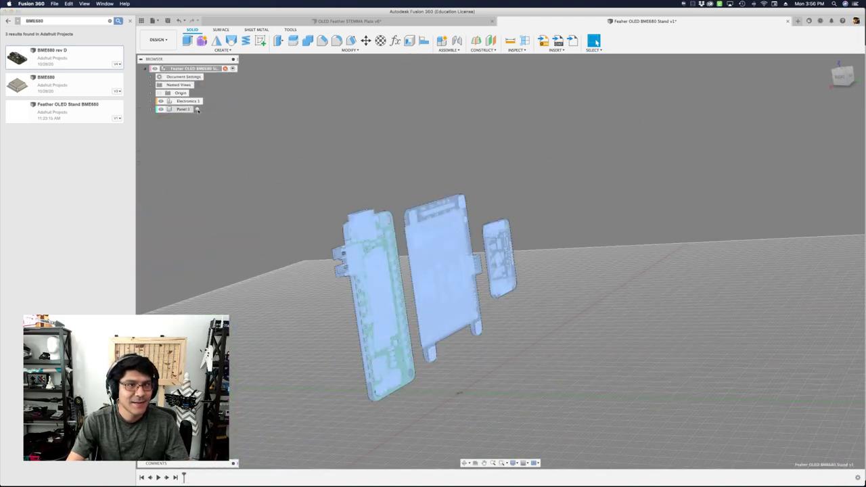
pyautogui.keyDown('shift'); pyautogui.moveTo(257, 130); pyautogui.dragTo(152, 102, button='middle'); pyautogui.keyUp('shift')
pyautogui.click(152, 102)
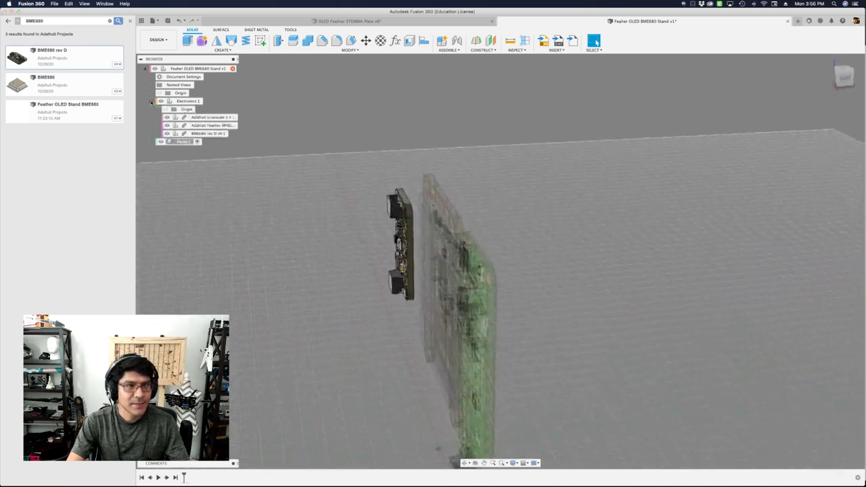
pyautogui.click(152, 102)
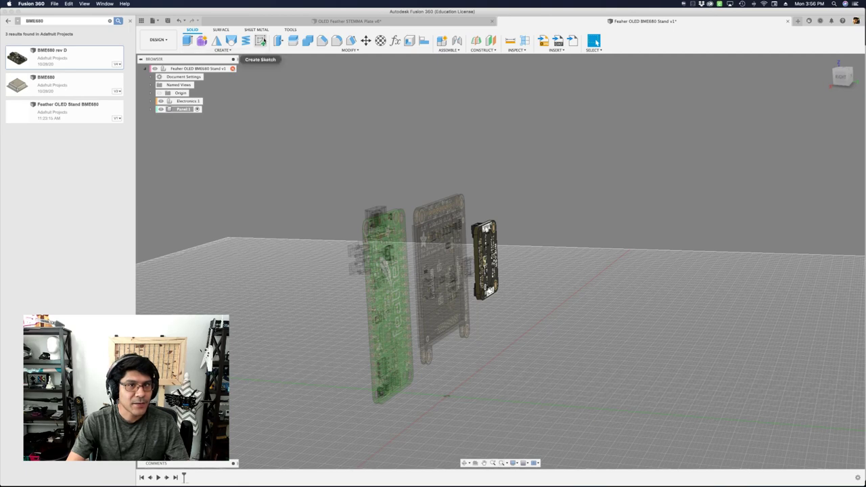
# Start a sketch in the Panel component on the YZ origin plane and check the tilted plate in the OLED Feather STEMMA Plate design
pyautogui.click(261, 41)
pyautogui.keyDown('shift'); pyautogui.moveTo(476, 381); pyautogui.dragTo(461, 368, button='middle'); pyautogui.keyUp('shift')
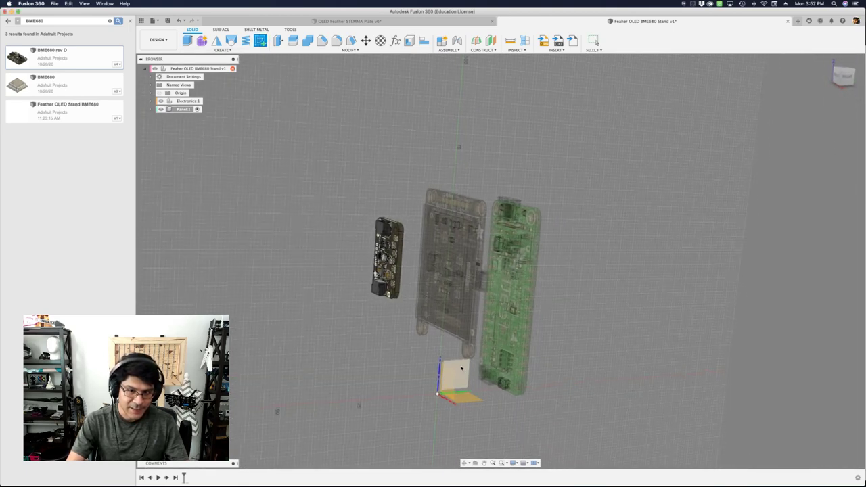
pyautogui.click(461, 368)
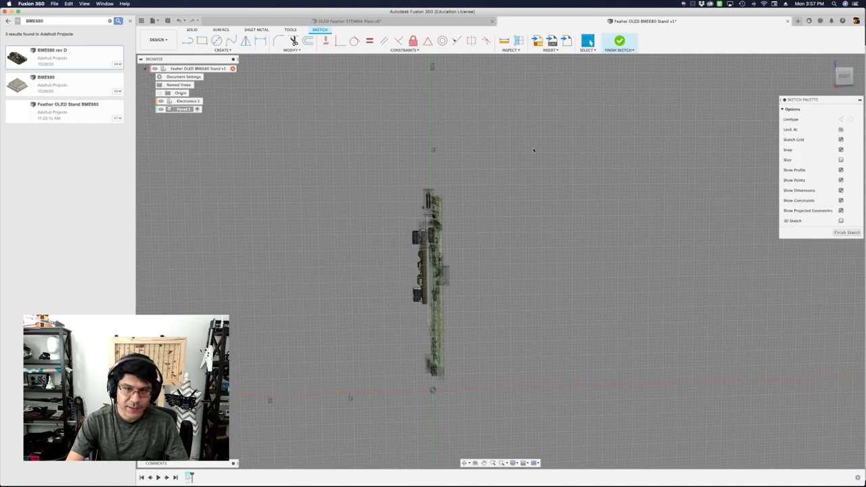
pyautogui.click(444, 21)
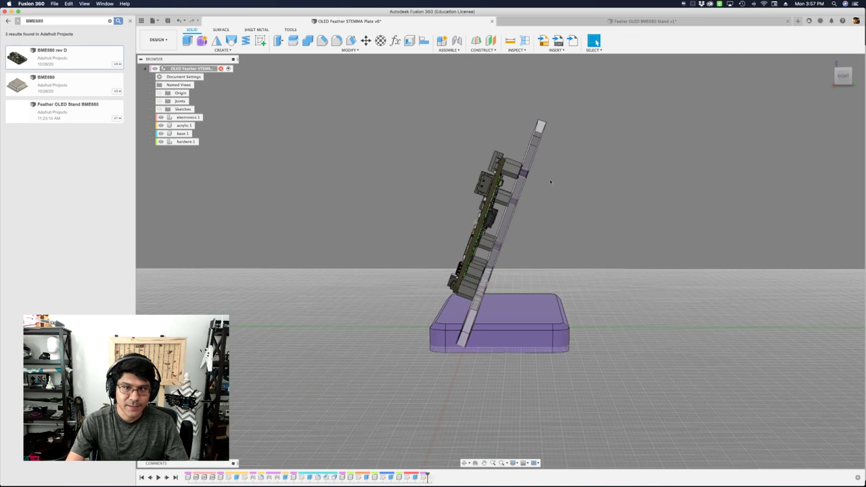
pyautogui.hotkey('ctrl', 'Tab')
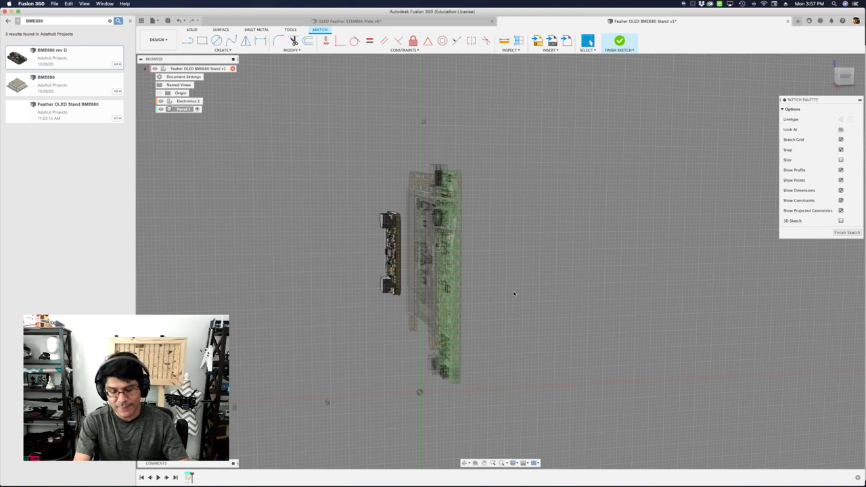
# Add a user parameter named thickness with the value 3 mm
pyautogui.hotkey('shift', 'p')
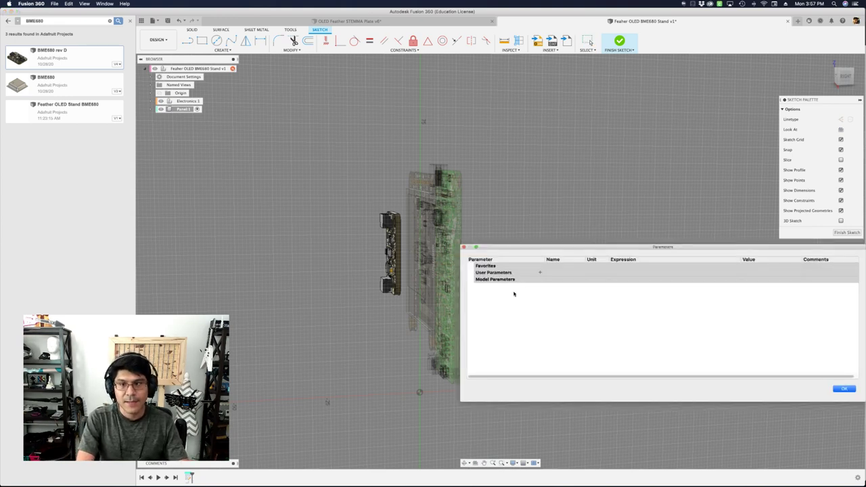
pyautogui.click(538, 273)
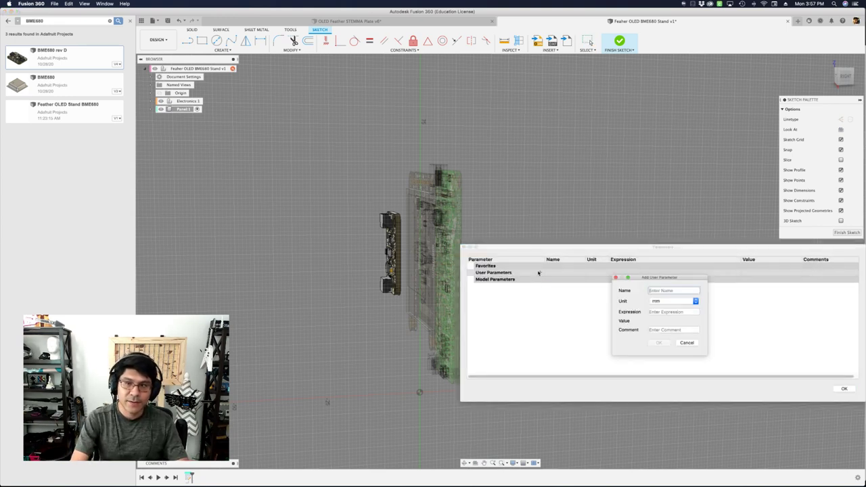
pyautogui.write('thickn')
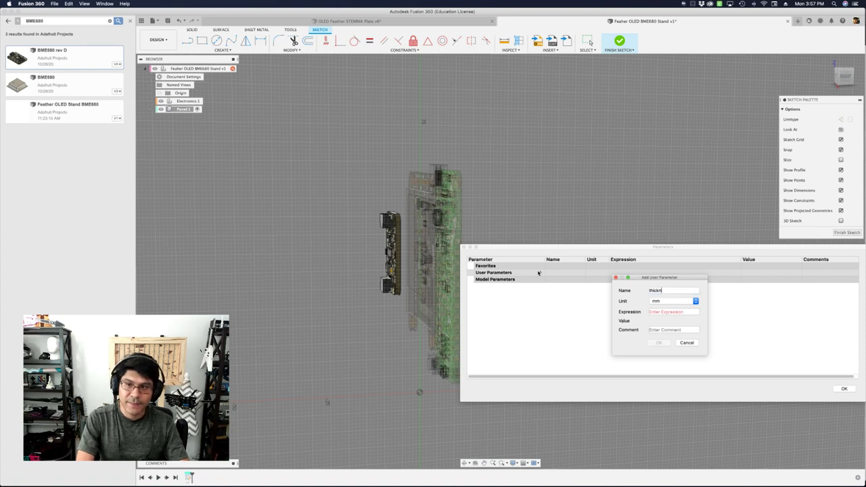
pyautogui.press('Tab')
pyautogui.write('3')
pyautogui.press('Return')
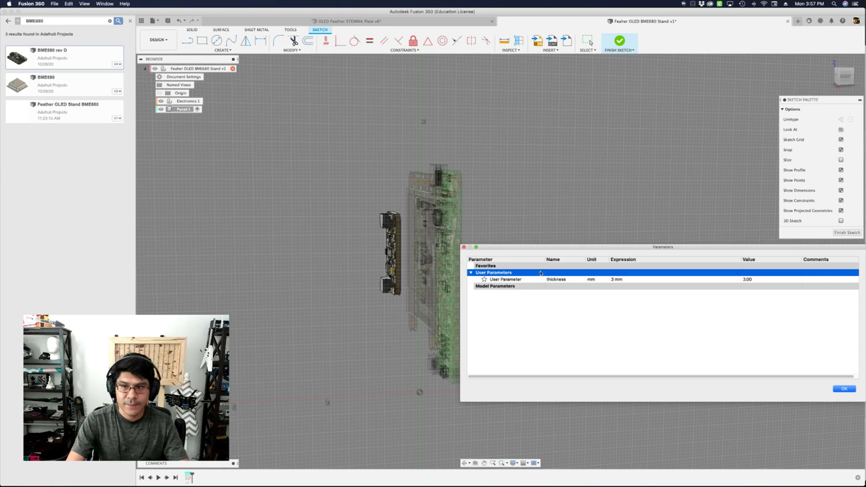
# Add a user parameter named panelLength with the value 110 mm
pyautogui.click(540, 273)
pyautogui.write('panelLength')
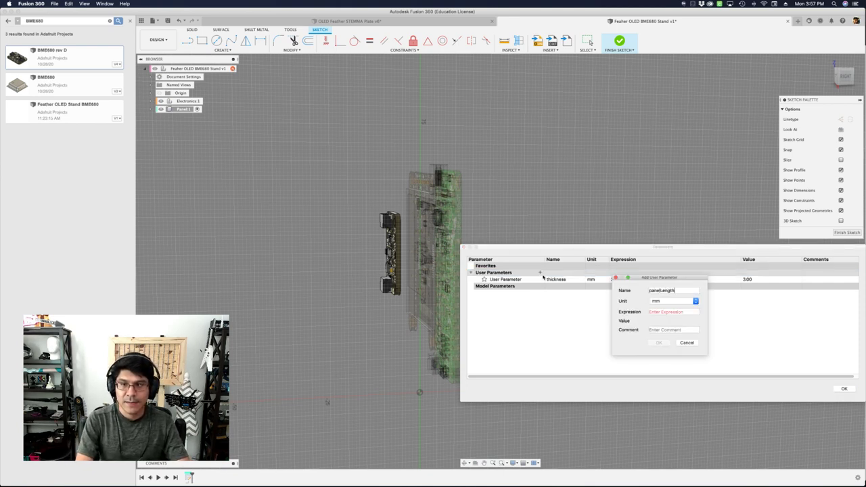
pyautogui.press('Tab')
pyautogui.write('11')
pyautogui.press('Return')
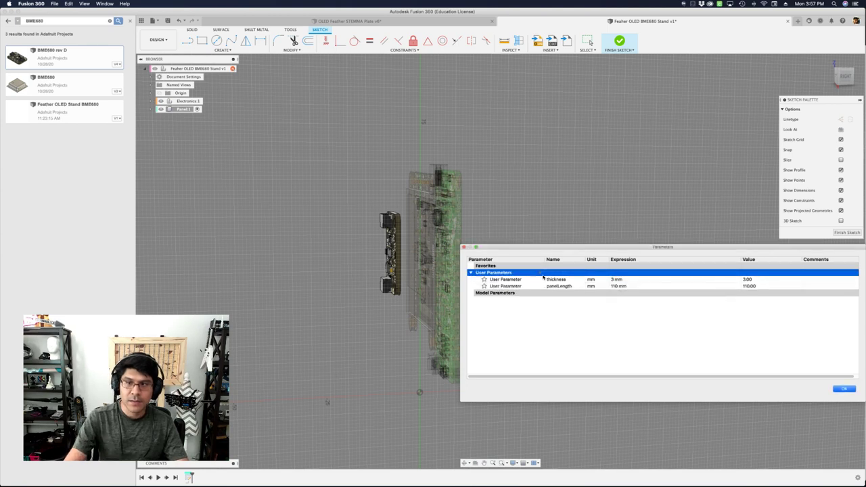
# Add a user parameter named panelWidth with the value 90 mm and close the parameter list
pyautogui.click(541, 273)
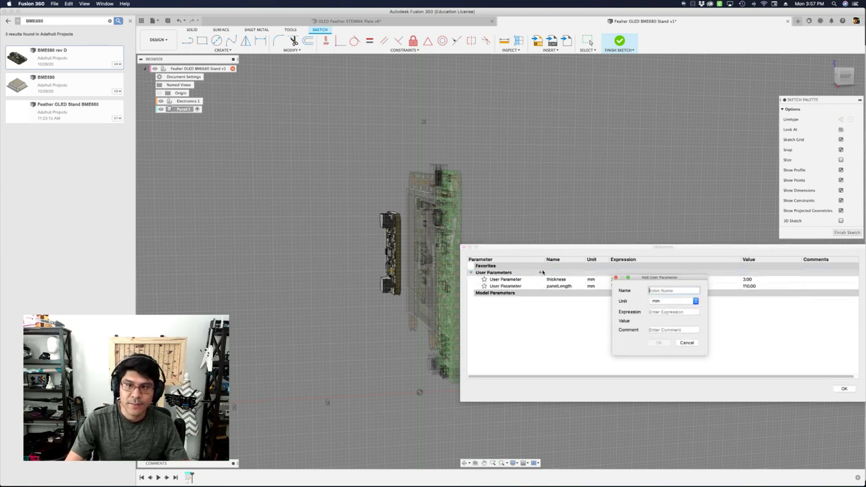
pyautogui.write('panel')
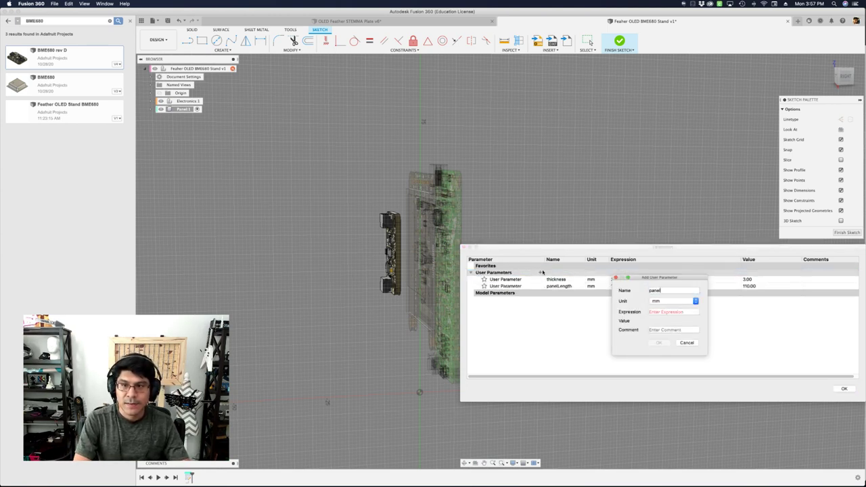
pyautogui.write('Width')
pyautogui.press('Tab')
pyautogui.write('90')
pyautogui.press('Return')
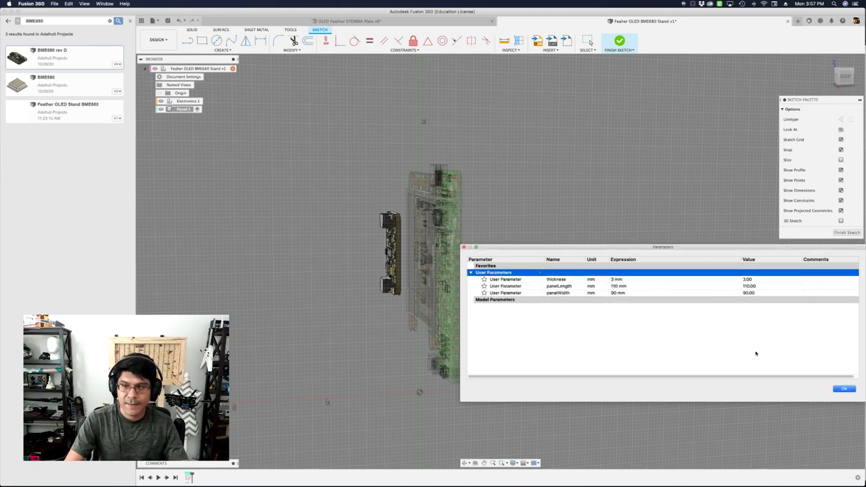
pyautogui.click(845, 389)
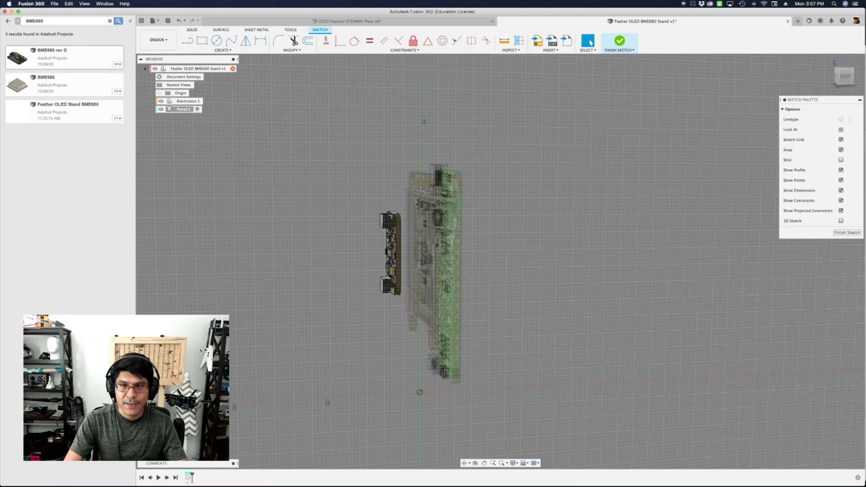
# Sketch two parallel slanted lines beside the boards in side view, rising away from them, for the panel's long edges
pyautogui.keyDown('shift'); pyautogui.hscroll(5, 546, 316); pyautogui.keyUp('shift')
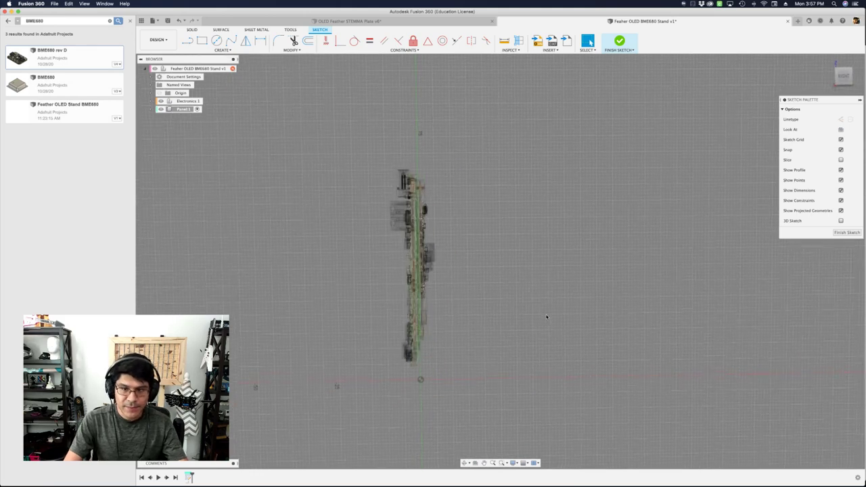
pyautogui.press('l')
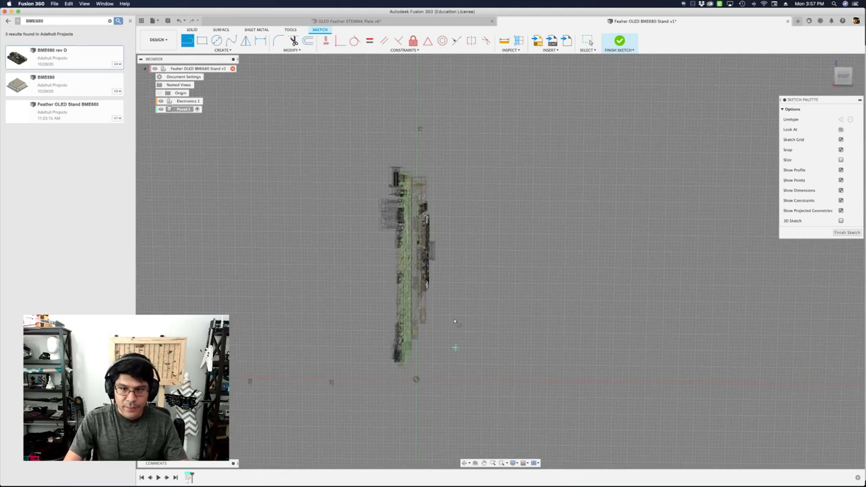
pyautogui.click(500, 300)
pyautogui.click(635, 106)
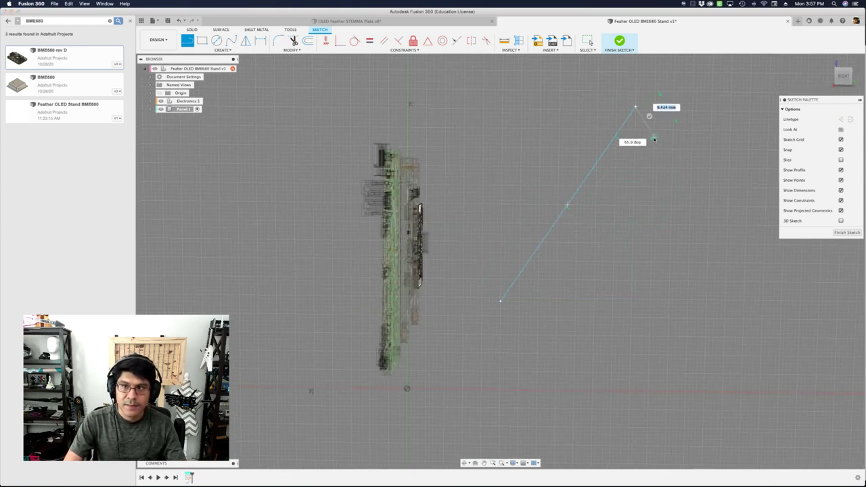
pyautogui.press('Escape')
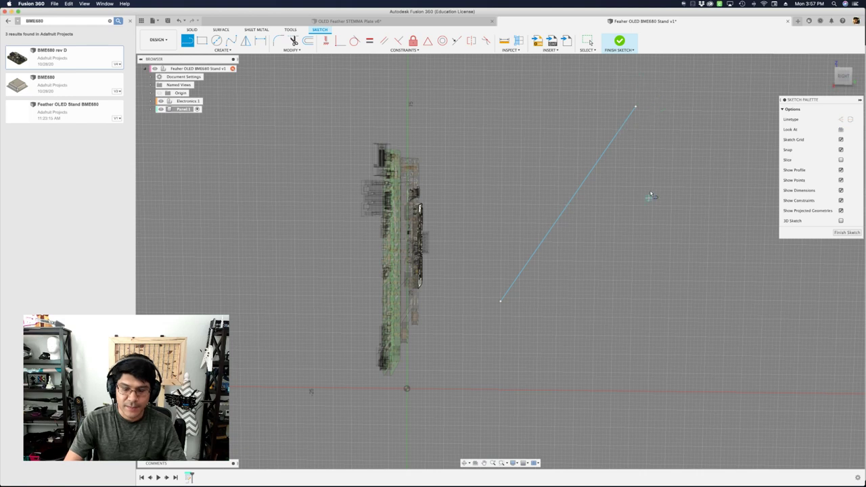
pyautogui.click(670, 110)
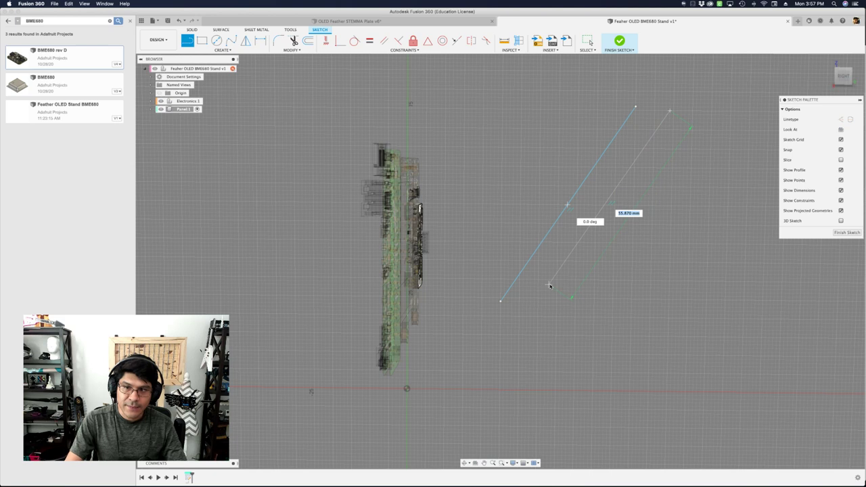
pyautogui.click(526, 318)
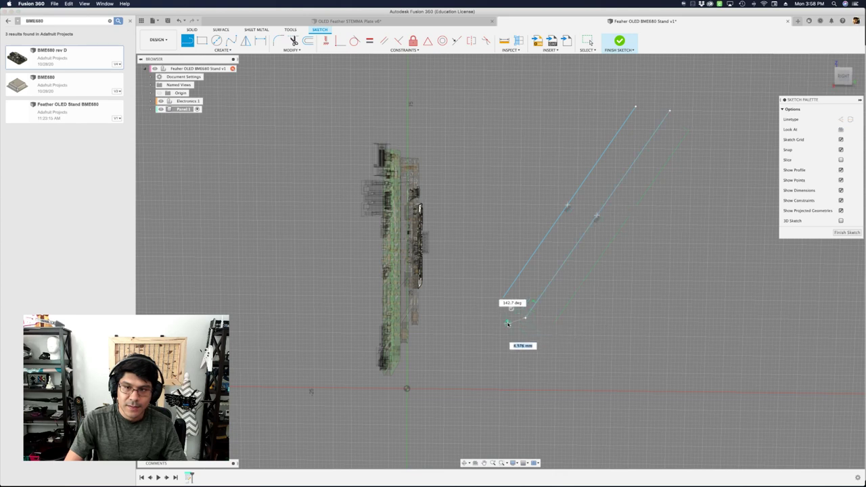
# Sketch a short perpendicular line from the second slanted line's lower end toward the first line, stopping short of its endpoint
pyautogui.scroll(1, 507, 322)
pyautogui.scroll(2, 507, 322)
pyautogui.scroll(2, 524, 311)
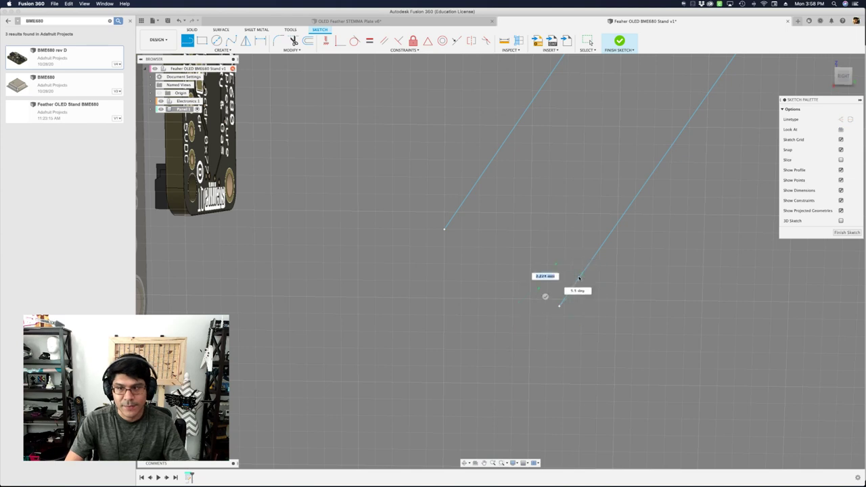
pyautogui.click(508, 271)
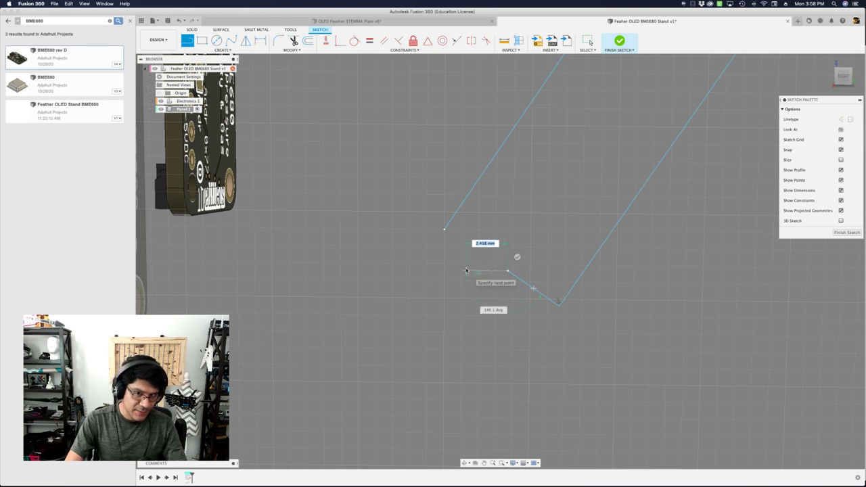
pyautogui.press('Escape')
# Apply a coincident constraint between the short line's free end and the first slanted line's lower endpoint
pyautogui.scroll(-3, 447, 276)
pyautogui.scroll(2, 454, 274)
pyautogui.click(501, 272)
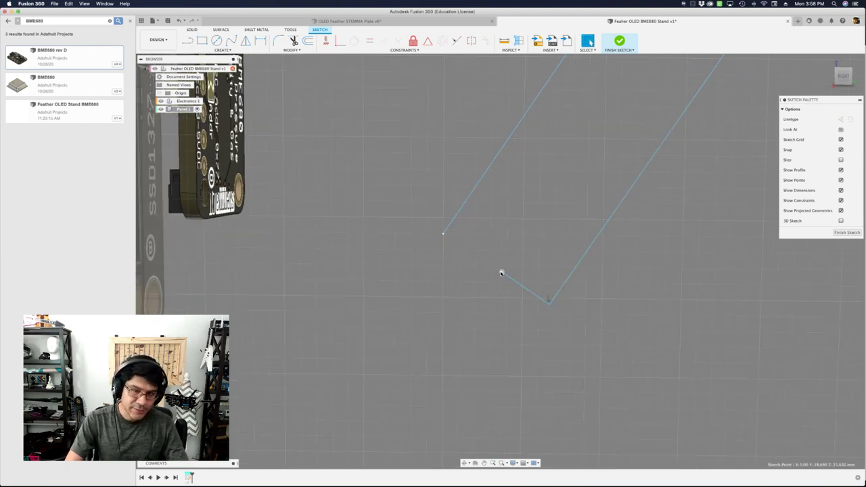
pyautogui.keyDown('shift'); pyautogui.click(443, 234); pyautogui.keyUp('shift')
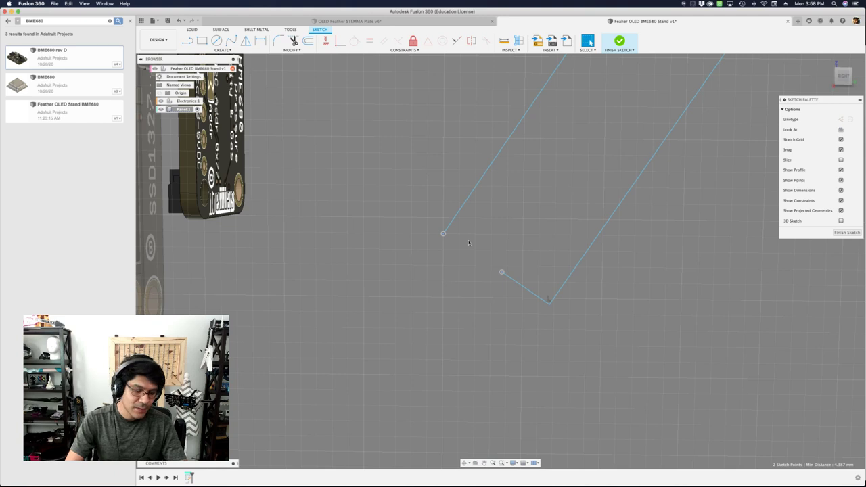
pyautogui.press('s')
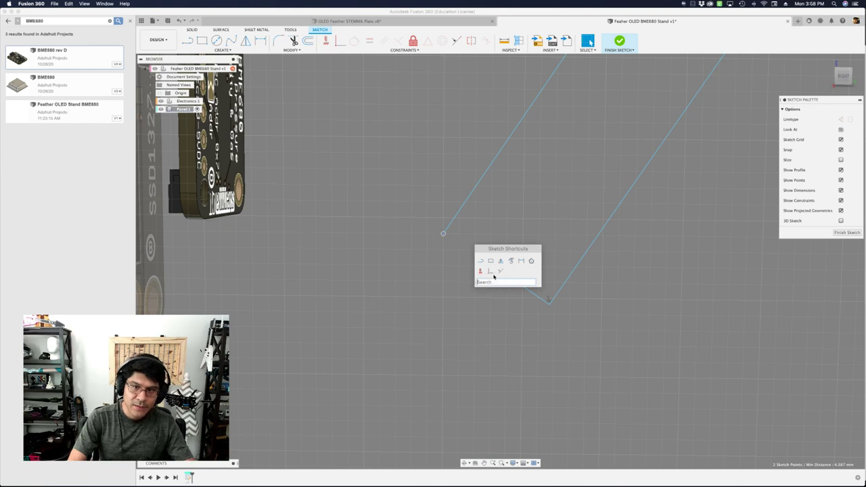
pyautogui.write('coin')
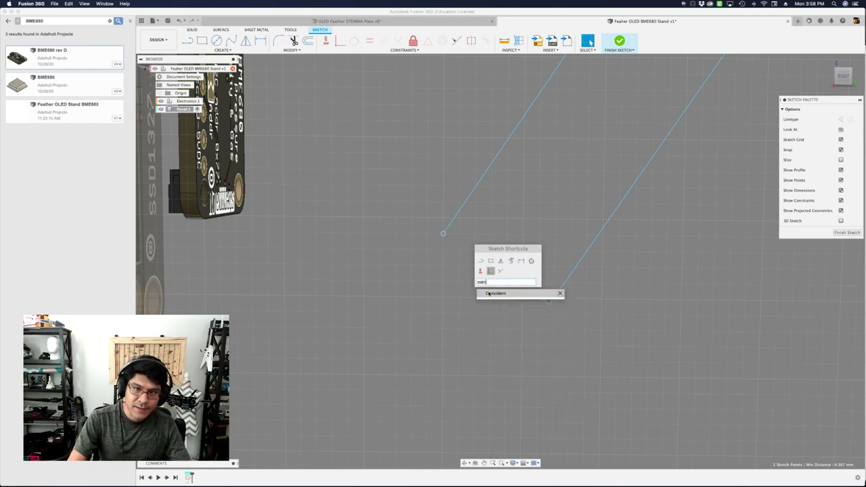
pyautogui.click(560, 294)
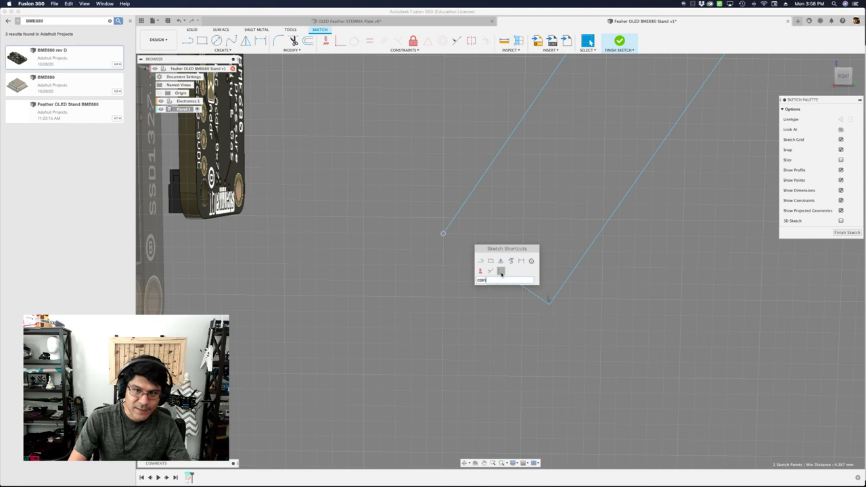
pyautogui.click(501, 271)
pyautogui.scroll(-5, 503, 273)
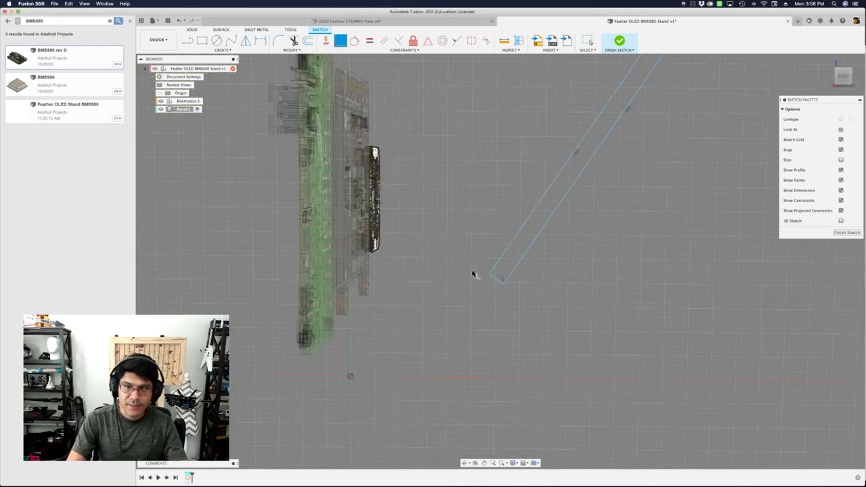
pyautogui.press('Escape')
# Shorten the second slanted line's upper end and sketch a perpendicular line from the first line's upper end, stopping short of the second
pyautogui.scroll(5, 561, 138)
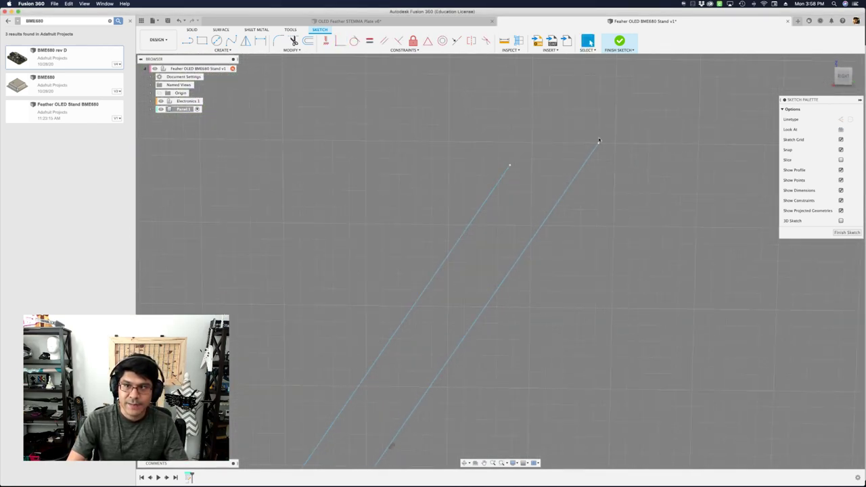
pyautogui.moveTo(598, 144)
pyautogui.mouseDown()
pyautogui.moveTo(564, 168)
pyautogui.moveTo(572, 197)
pyautogui.mouseUp()
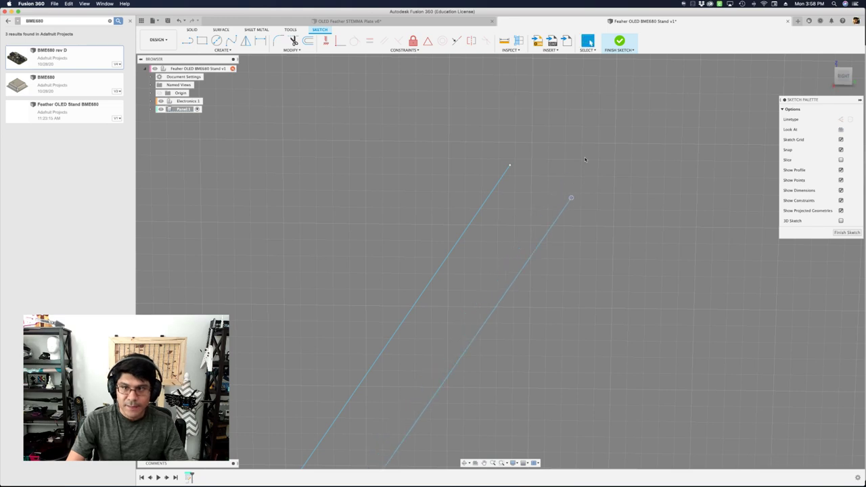
pyautogui.press('l')
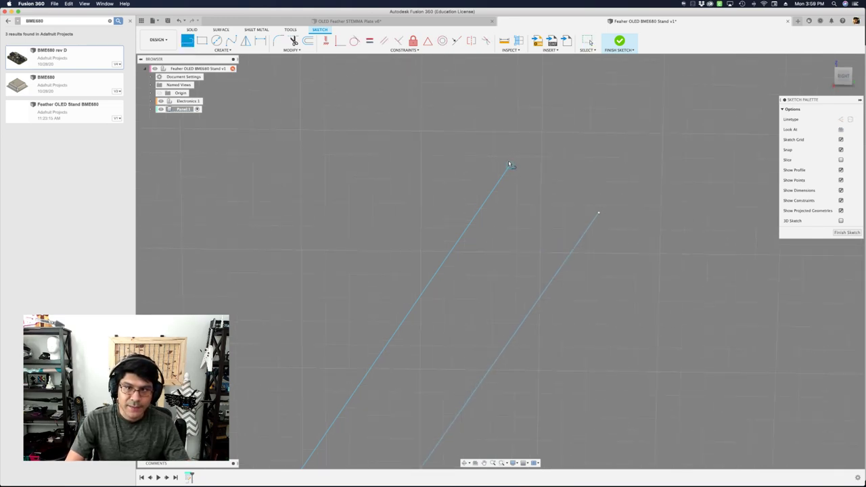
pyautogui.click(510, 164)
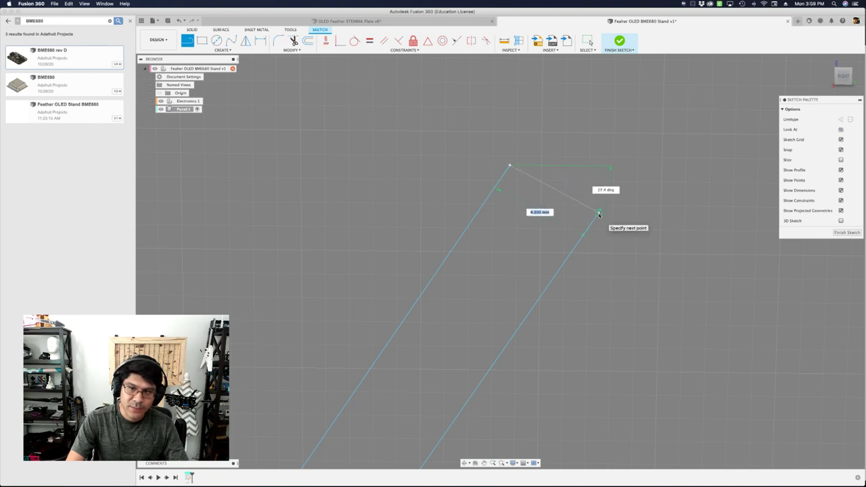
pyautogui.click(543, 189)
pyautogui.press('Escape')
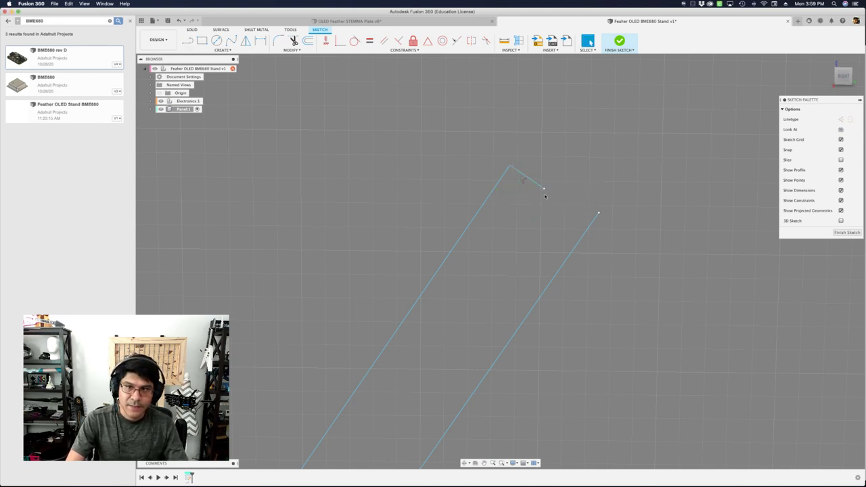
# Make the upper short line's free end coincident with the second slanted line's upper endpoint to close the panel profile
pyautogui.press('m')
pyautogui.press('Escape')
pyautogui.click(598, 214)
pyautogui.keyDown('shift'); pyautogui.click(544, 189); pyautogui.keyUp('shift')
pyautogui.press('s')
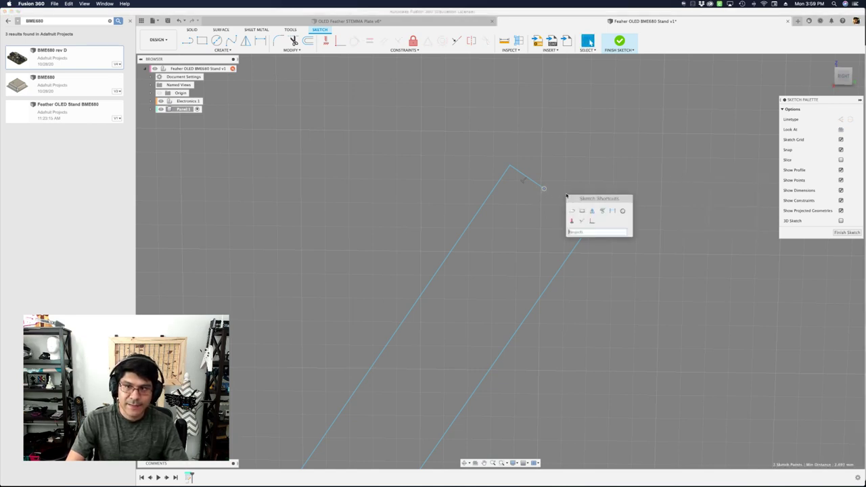
pyautogui.click(591, 220)
pyautogui.scroll(-5, 555, 145)
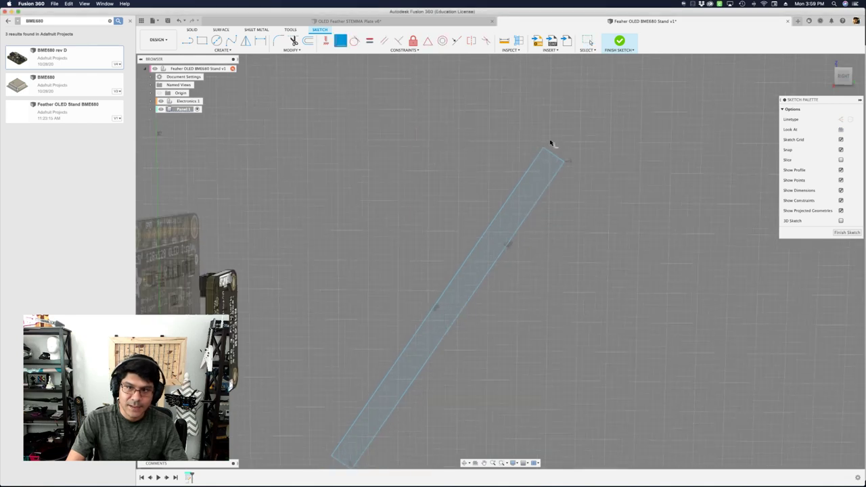
pyautogui.scroll(2, 481, 272)
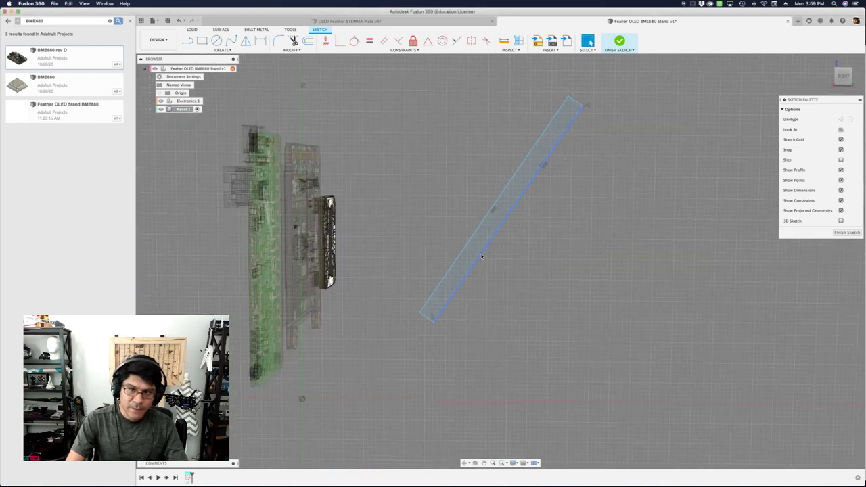
# Dimension the panel profile's short upper edge with the thickness parameter
pyautogui.click(494, 265)
pyautogui.moveTo(494, 264)
pyautogui.mouseDown()
pyautogui.moveTo(432, 245)
pyautogui.moveTo(451, 252)
pyautogui.moveTo(437, 250)
pyautogui.mouseUp()
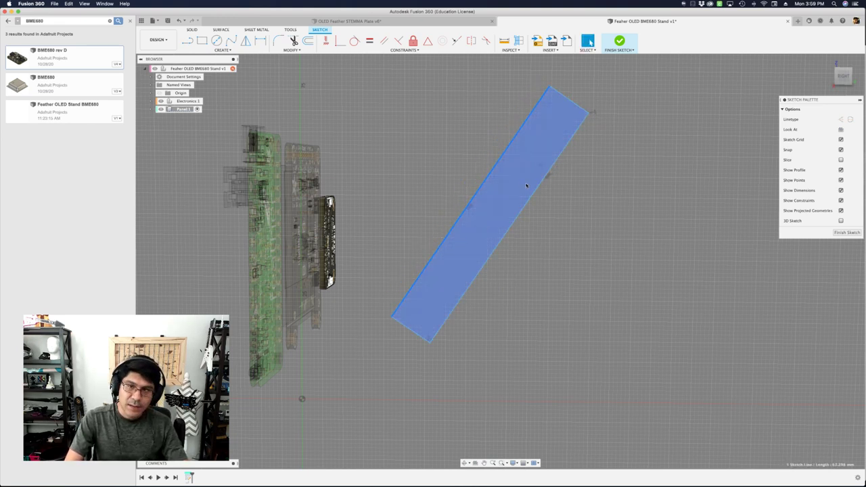
pyautogui.click(575, 103)
pyautogui.scroll(2, 574, 90)
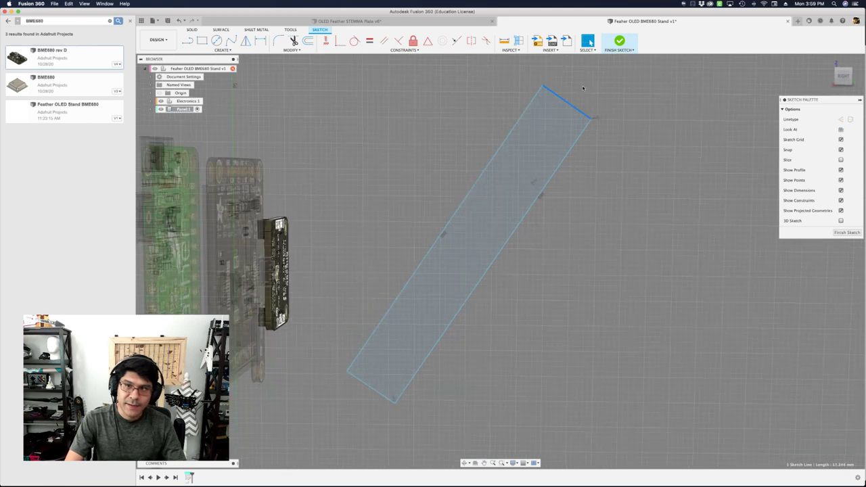
pyautogui.moveTo(575, 89); pyautogui.dragTo(571, 154, button='middle')
pyautogui.scroll(3, 571, 155)
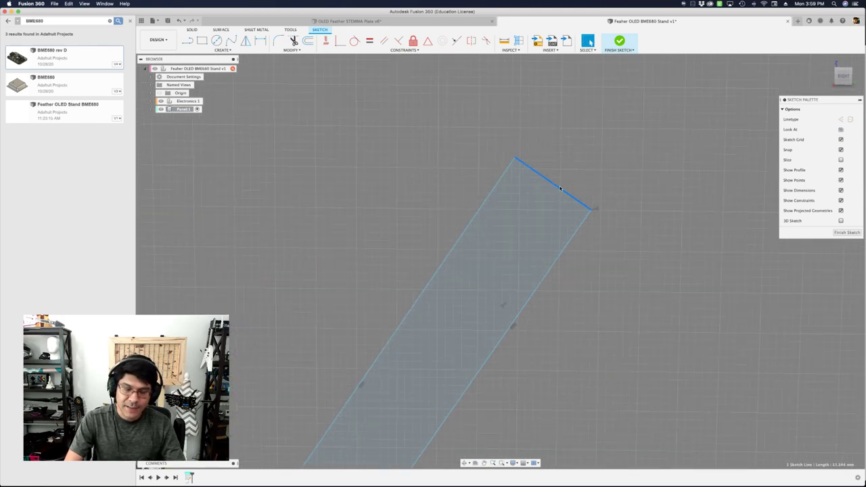
pyautogui.press('r')
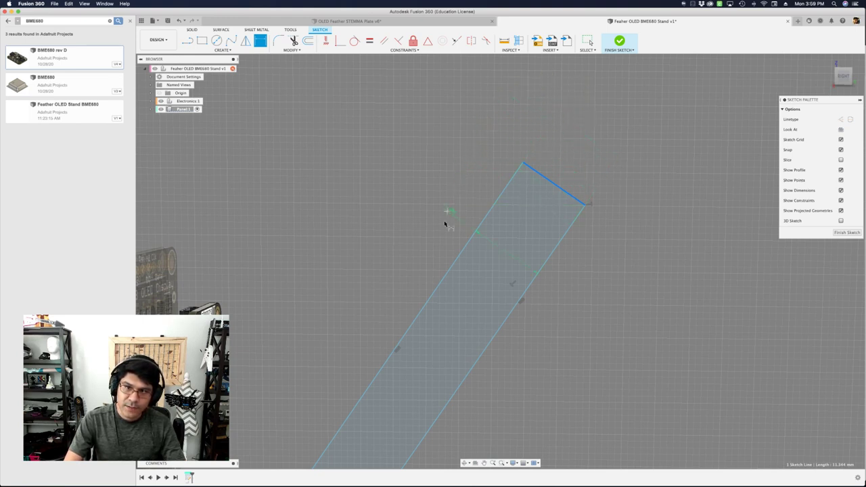
pyautogui.click(592, 121)
pyautogui.press('d')
pyautogui.click(594, 122)
pyautogui.click(597, 124)
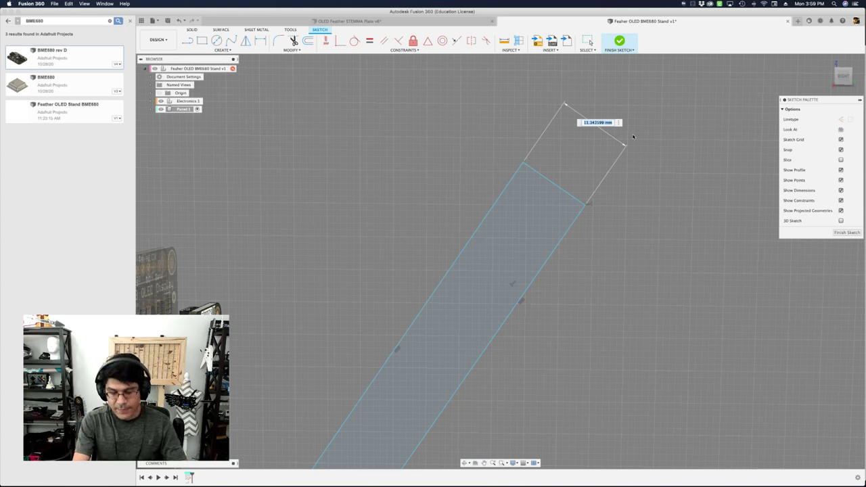
pyautogui.write('thickness')
pyautogui.press('Return')
pyautogui.scroll(-5, 632, 145)
pyautogui.scroll(5, 581, 179)
# Dimension the panel profile's long slanted edge with the panelWidth parameter
pyautogui.click(616, 169)
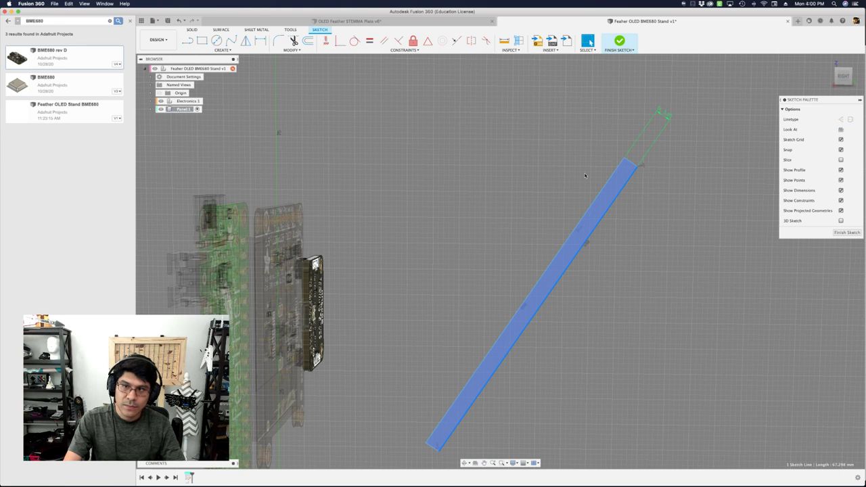
pyautogui.click(605, 183)
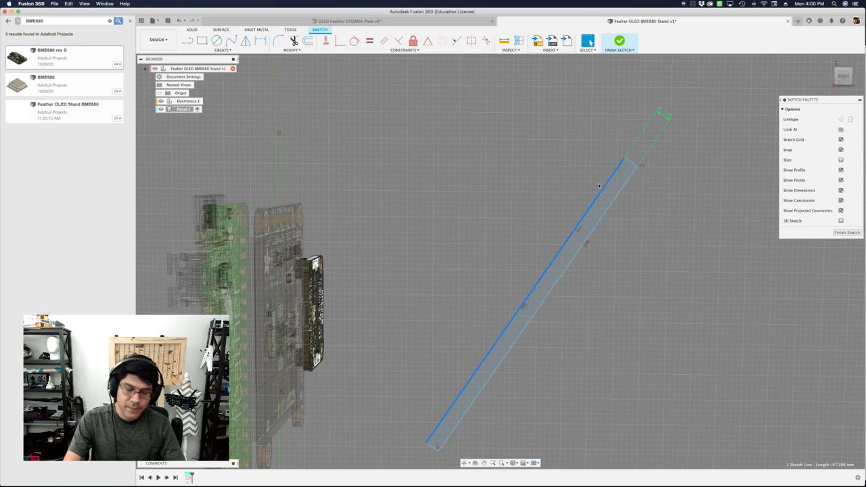
pyautogui.press('d')
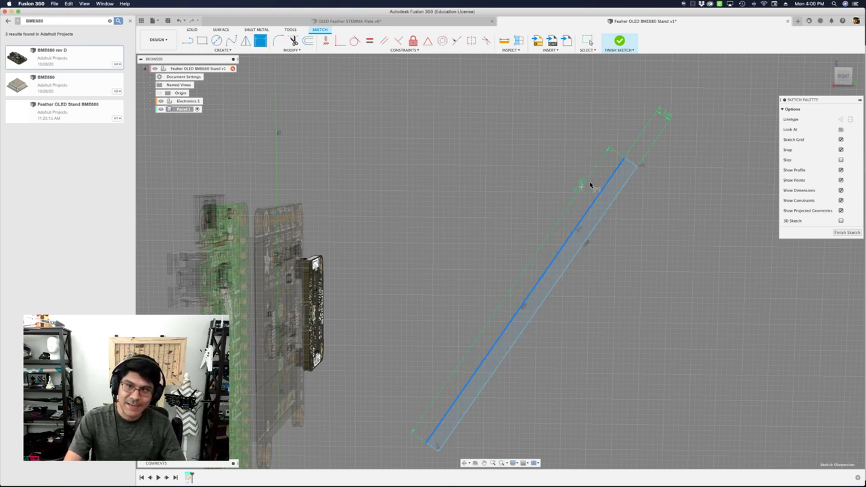
pyautogui.click(586, 184)
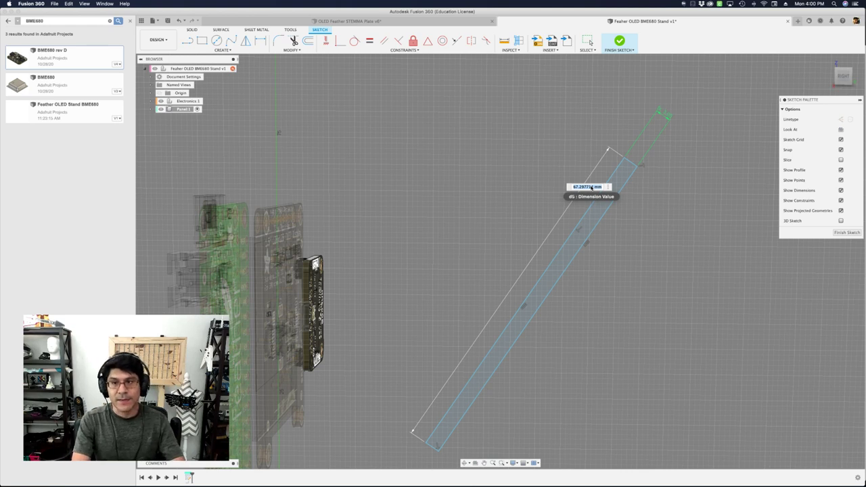
pyautogui.write('pan')
pyautogui.press('Return')
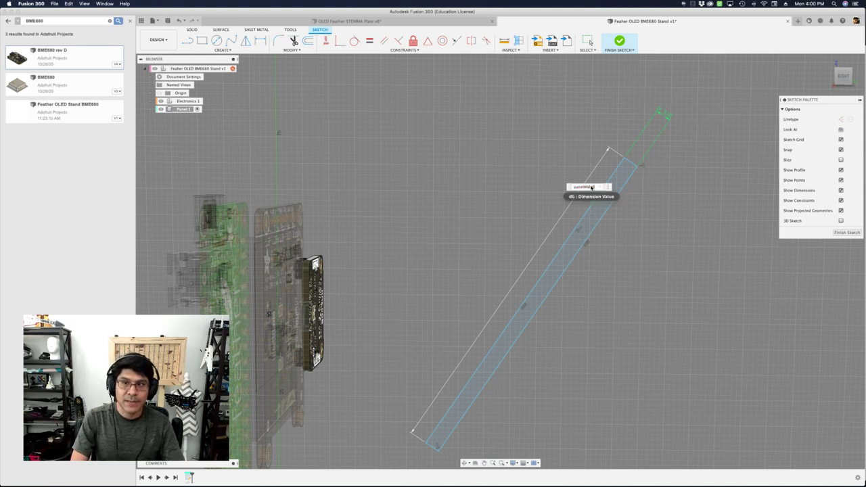
pyautogui.press('Return')
pyautogui.scroll(-5, 575, 180)
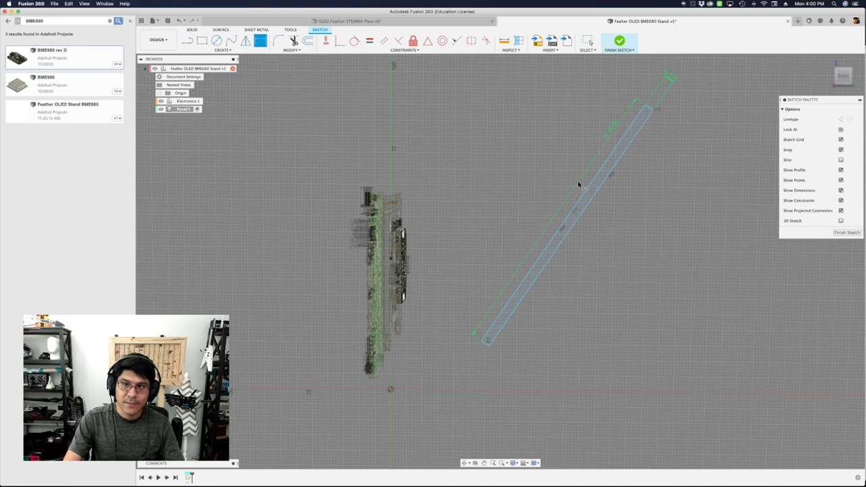
pyautogui.scroll(2, 559, 239)
pyautogui.scroll(3, 473, 287)
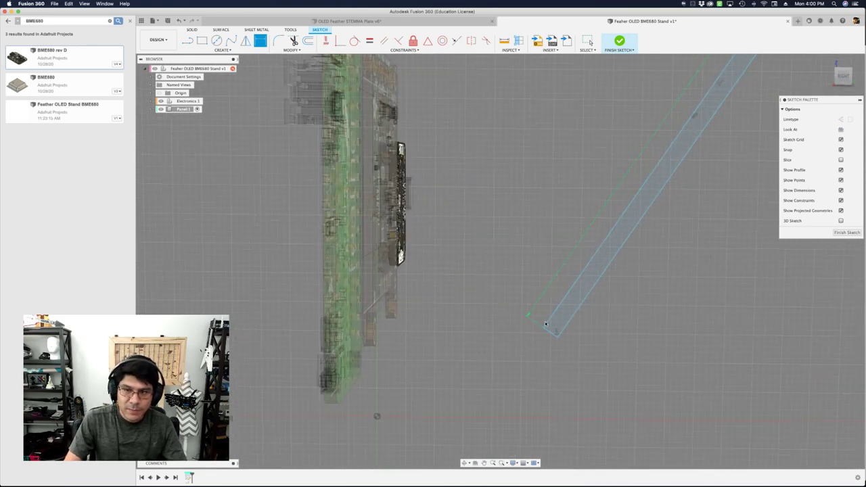
# Move the panel profile's lower corner onto the sketch origin
pyautogui.press('Escape')
pyautogui.moveTo(556, 334)
pyautogui.mouseDown()
pyautogui.moveTo(448, 329)
pyautogui.moveTo(377, 416)
pyautogui.mouseUp()
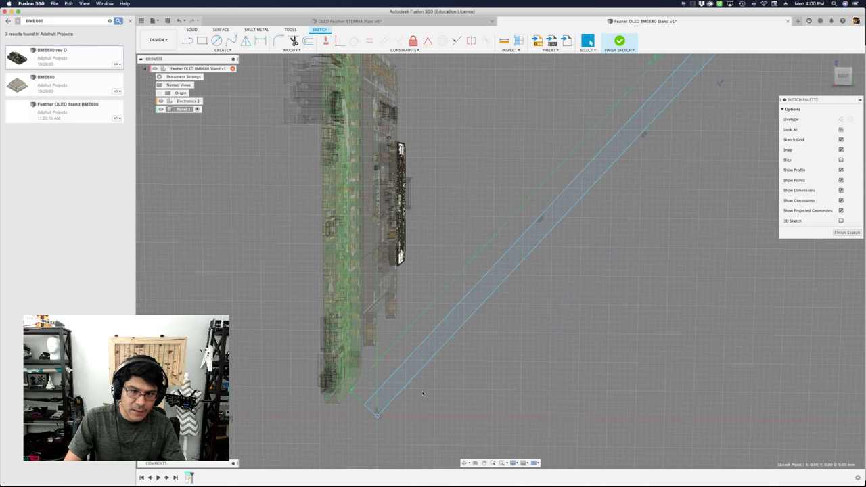
pyautogui.scroll(-6, 433, 369)
pyautogui.scroll(5, 442, 353)
# Swing the panel profile about the origin to a steeper tilt
pyautogui.keyDown('shift'); pyautogui.moveTo(495, 349); pyautogui.dragTo(541, 271, button='middle'); pyautogui.keyUp('shift')
pyautogui.moveTo(542, 268)
pyautogui.mouseDown()
pyautogui.moveTo(520, 252)
pyautogui.moveTo(566, 307)
pyautogui.moveTo(539, 277)
pyautogui.mouseUp()
pyautogui.keyDown('shift'); pyautogui.moveTo(540, 277); pyautogui.dragTo(447, 366, button='middle'); pyautogui.keyUp('shift')
pyautogui.scroll(5, 442, 367)
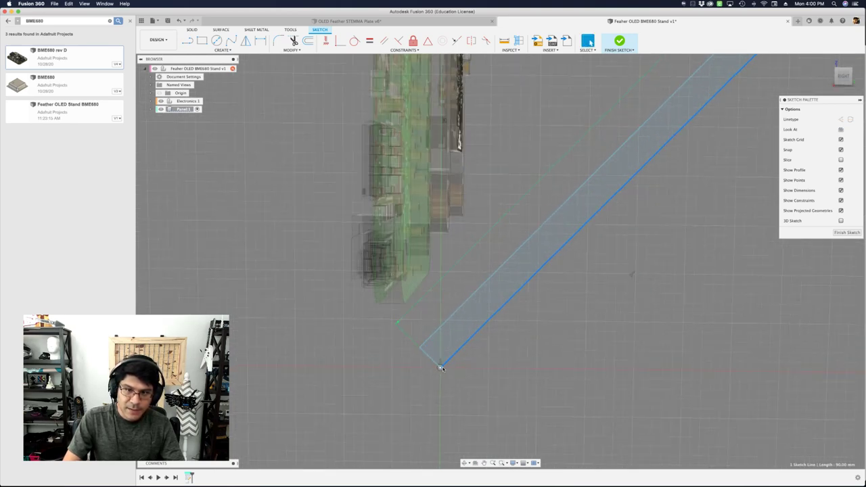
pyautogui.click(441, 367)
pyautogui.scroll(-5, 449, 368)
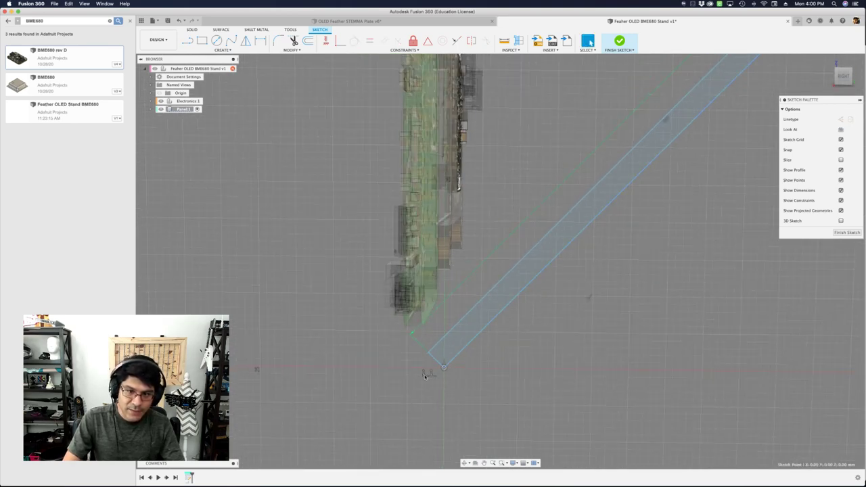
pyautogui.moveTo(543, 310)
pyautogui.keyDown('shift'); pyautogui.mouseDown(button='middle')
pyautogui.moveTo(451, 371)
pyautogui.moveTo(485, 342)
pyautogui.mouseUp(button='middle'); pyautogui.keyUp('shift')
pyautogui.scroll(2, 433, 366)
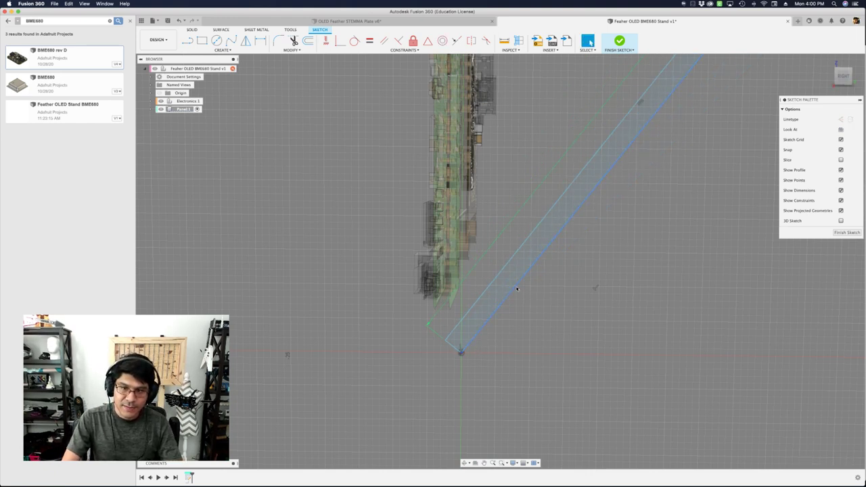
# Sketch a horizontal base line about 41 mm long from the origin, running beneath the tilted panel
pyautogui.press('l')
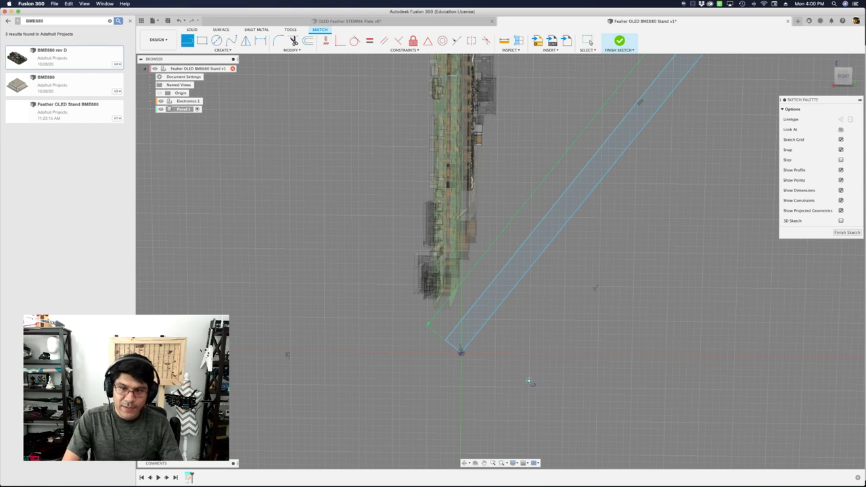
pyautogui.click(461, 351)
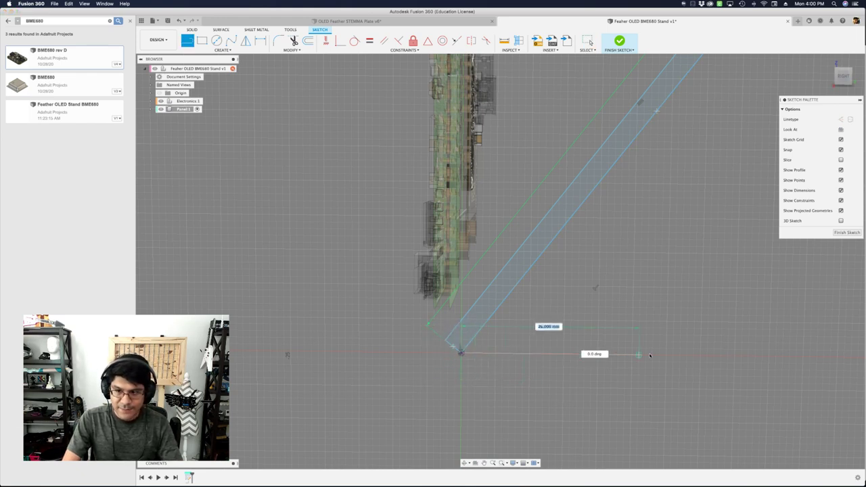
pyautogui.click(740, 355)
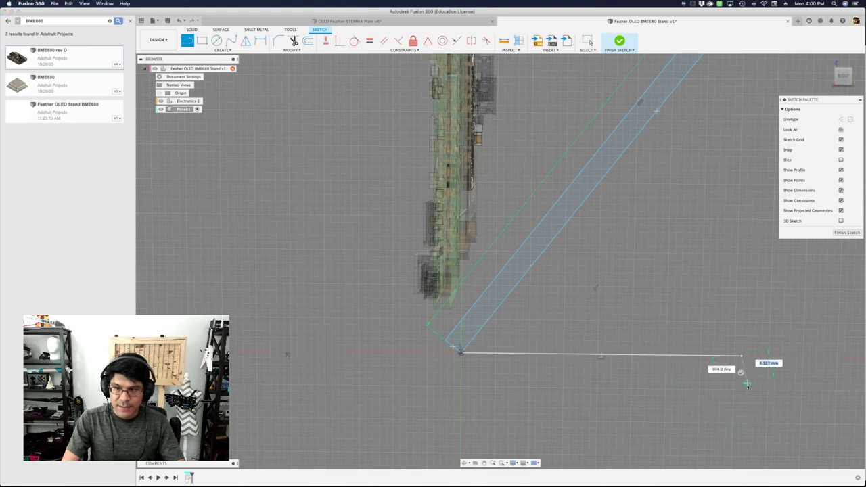
pyautogui.press('Escape')
# Dimension the horizontal base line with the panelWidth parameter and convert it to a construction line
pyautogui.scroll(-2, 663, 344)
pyautogui.moveTo(662, 344); pyautogui.dragTo(563, 292, button='middle')
pyautogui.click(580, 300)
pyautogui.press('d')
pyautogui.click(571, 318)
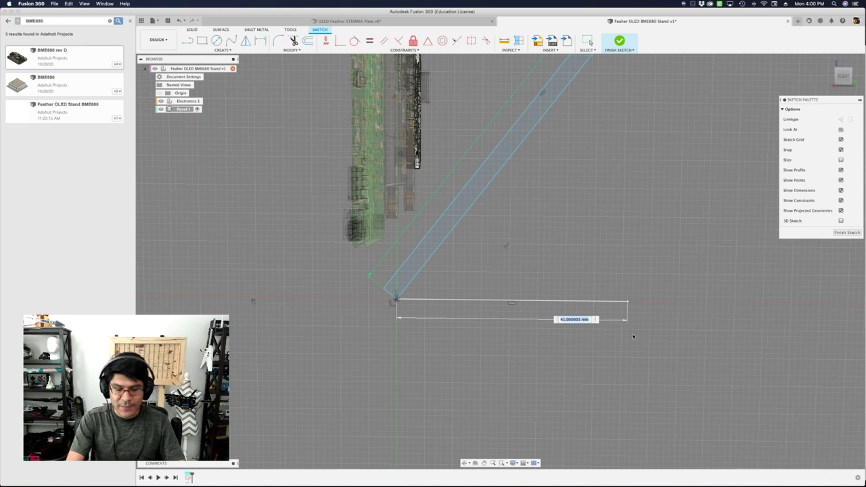
pyautogui.write('pewi')
pyautogui.press('Return')
pyautogui.press('Return')
pyautogui.press('Escape')
pyautogui.click(607, 302)
pyautogui.press('x')
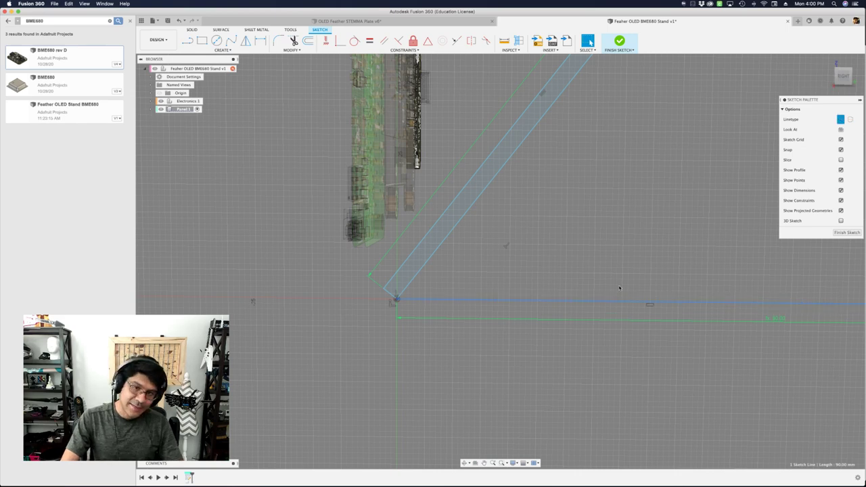
# Swing the panel profile further upright about the origin, above the horizontal construction line
pyautogui.press('Escape')
pyautogui.scroll(-4, 574, 290)
pyautogui.moveTo(651, 266); pyautogui.dragTo(534, 275, button='middle')
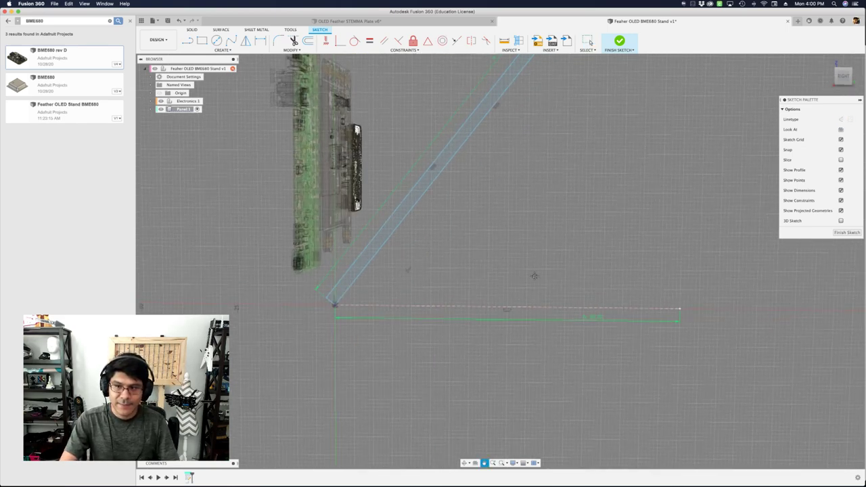
pyautogui.scroll(3, 567, 284)
pyautogui.scroll(-1, 573, 286)
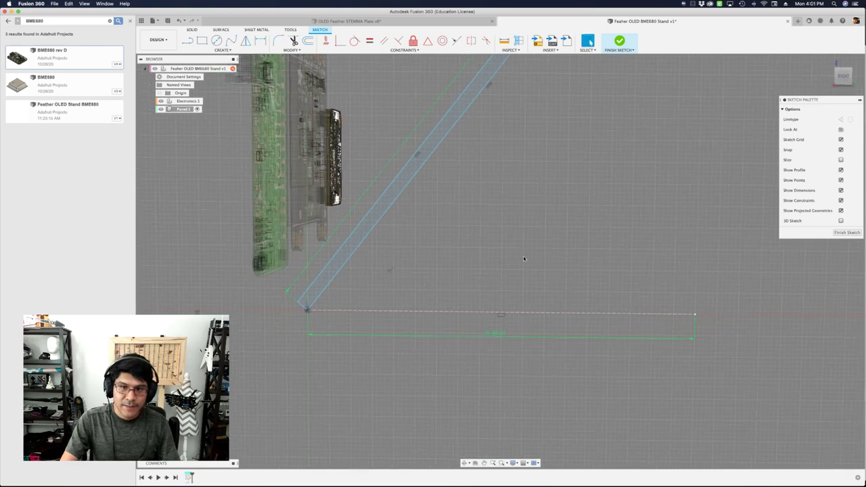
pyautogui.scroll(-3, 519, 247)
pyautogui.scroll(3, 447, 247)
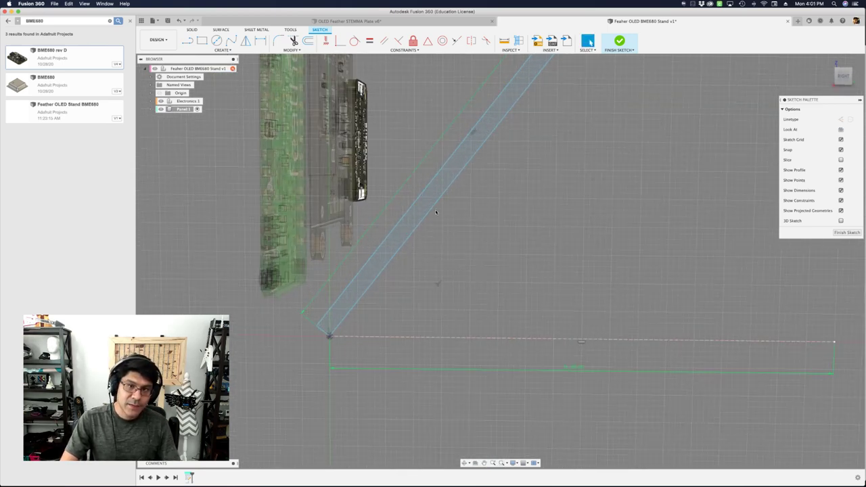
pyautogui.moveTo(437, 205)
pyautogui.mouseDown()
pyautogui.moveTo(466, 234)
pyautogui.moveTo(454, 239)
pyautogui.moveTo(400, 169)
pyautogui.mouseUp()
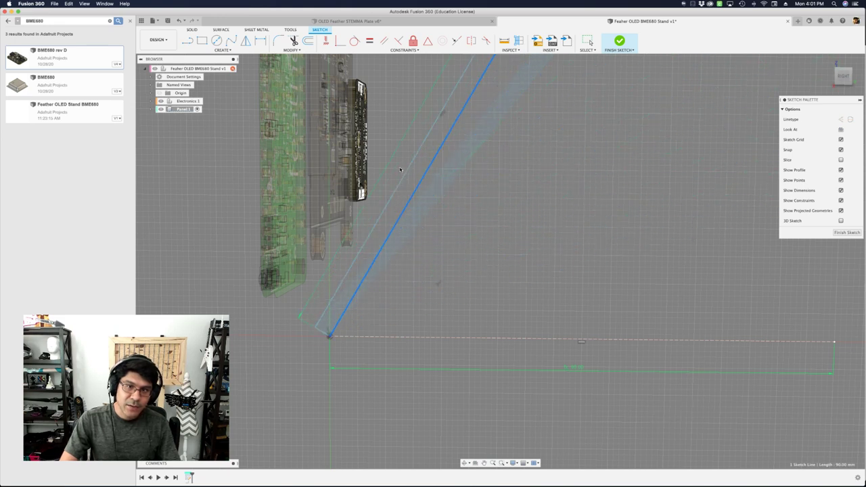
# Dimension the angle between the panel's lower long edge and the horizontal construction line as 70 degrees, and finish the sketch
pyautogui.keyDown('shift'); pyautogui.click(465, 339); pyautogui.keyUp('shift')
pyautogui.press('d')
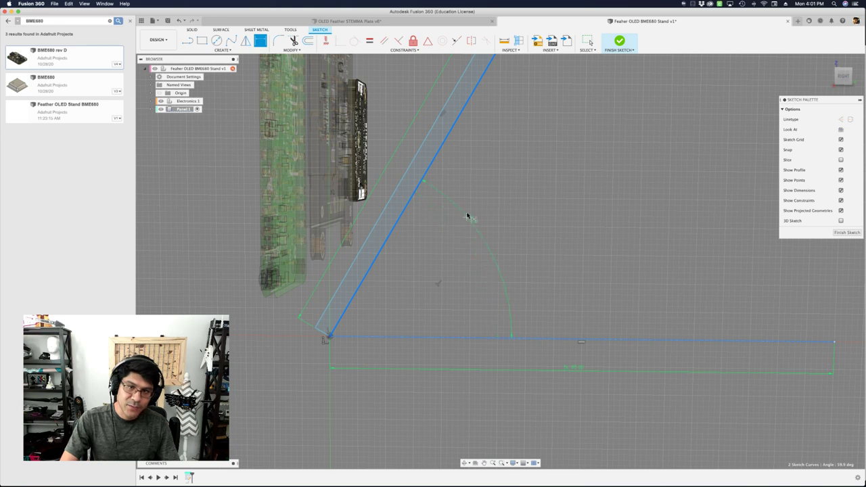
pyautogui.click(466, 217)
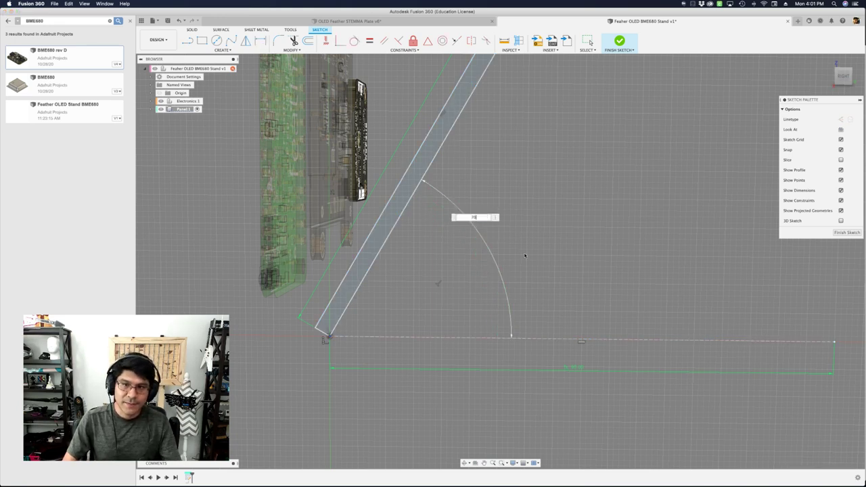
pyautogui.write('70')
pyautogui.press('Return')
pyautogui.scroll(-5, 406, 270)
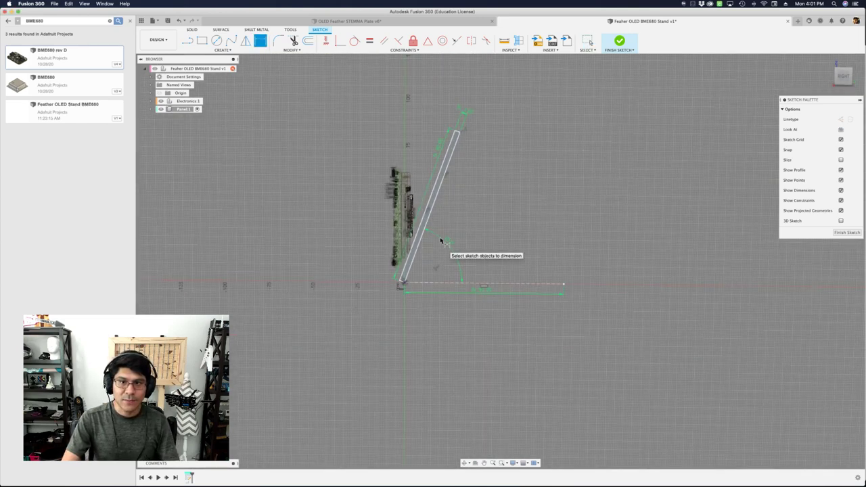
pyautogui.scroll(2, 493, 196)
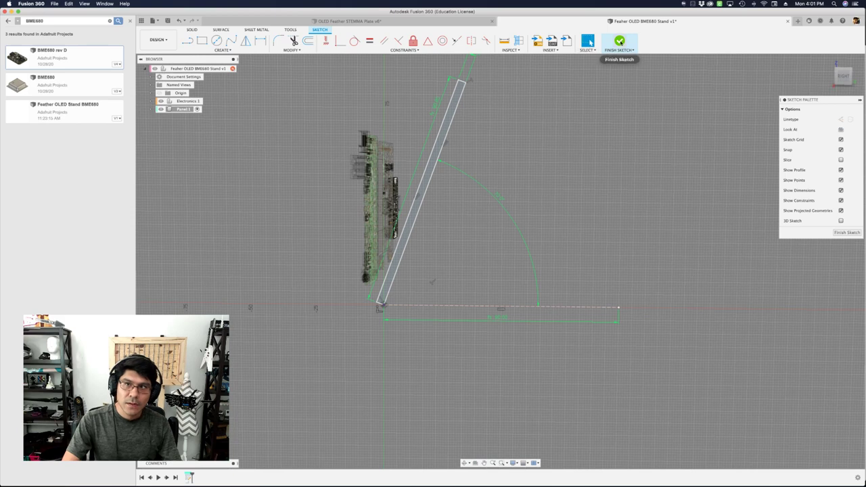
pyautogui.click(619, 42)
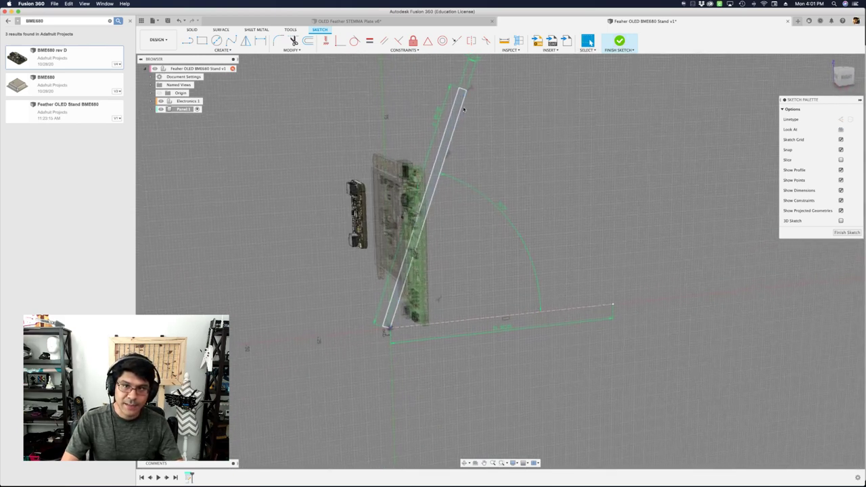
# Extrude the panel profile symmetrically as a new body, using the panelLength parameter as the whole-length distance
pyautogui.moveTo(464, 112)
pyautogui.keyDown('shift'); pyautogui.mouseDown(button='middle')
pyautogui.moveTo(522, 97)
pyautogui.moveTo(555, 115)
pyautogui.mouseUp(button='middle'); pyautogui.keyUp('shift')
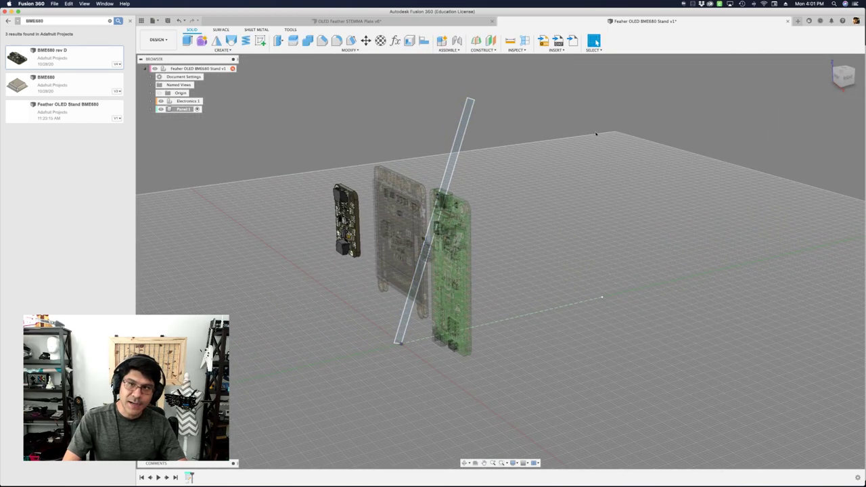
pyautogui.press('e')
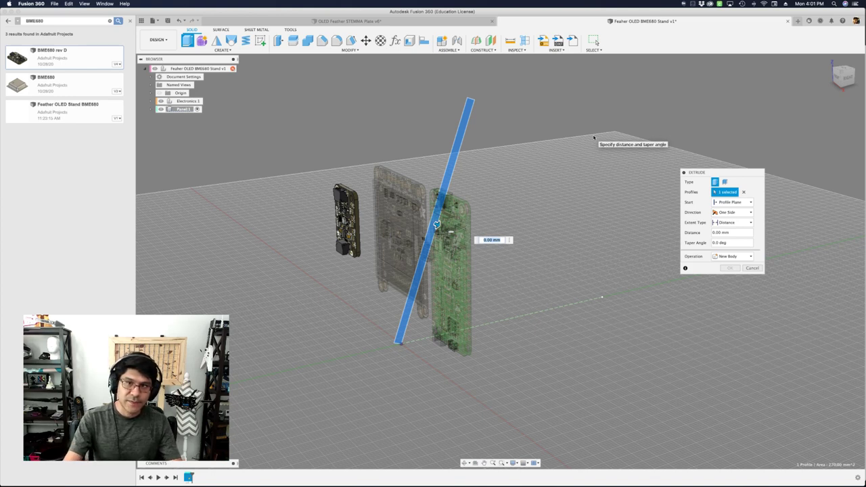
pyautogui.click(731, 212)
pyautogui.click(732, 235)
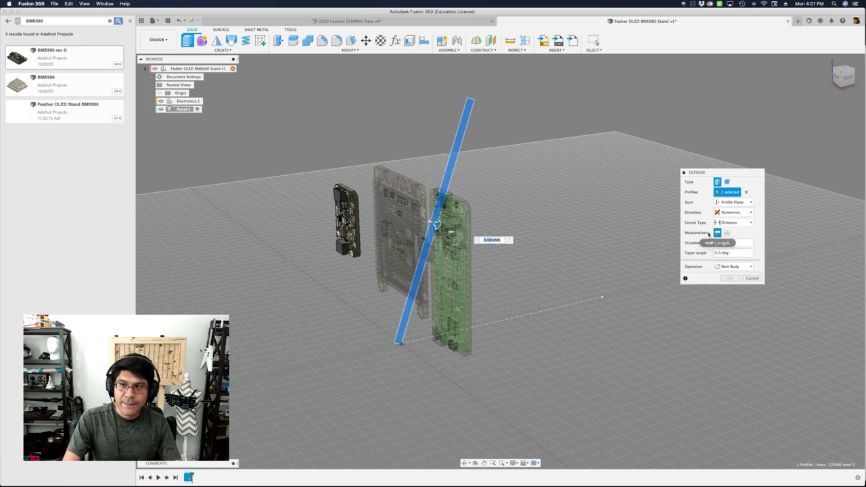
pyautogui.click(727, 232)
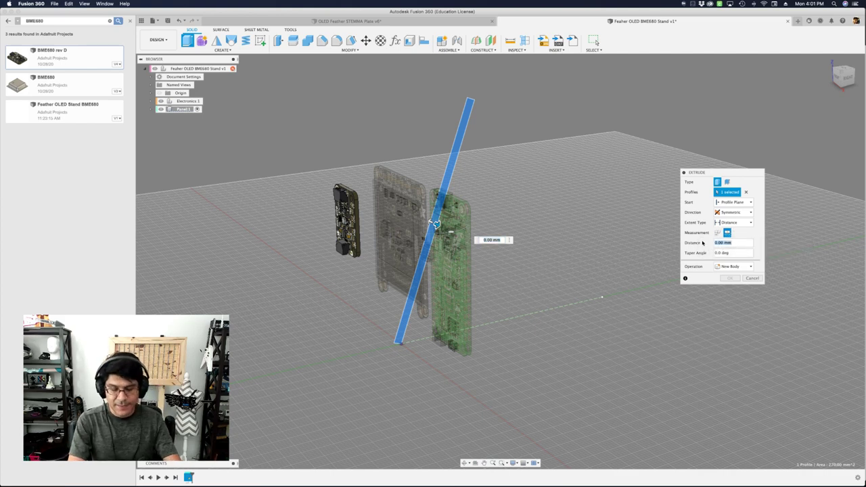
pyautogui.write('p')
pyautogui.press('Return')
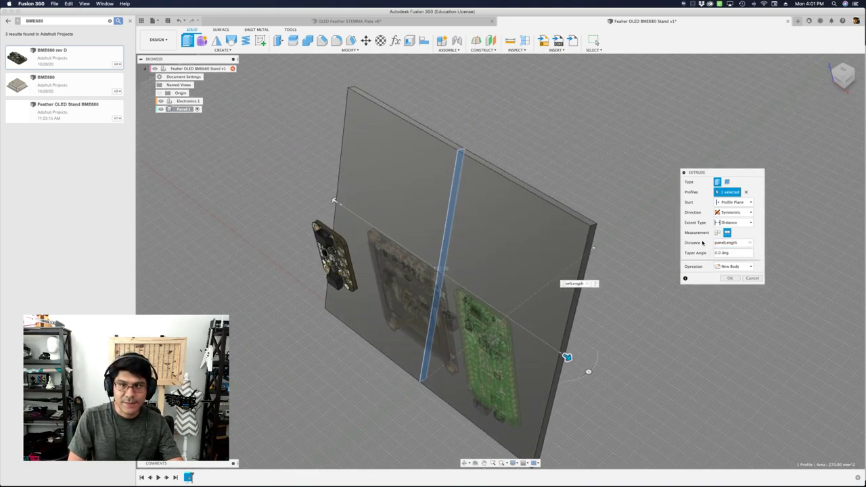
pyautogui.keyDown('shift'); pyautogui.moveTo(537, 342); pyautogui.dragTo(552, 227, button='middle'); pyautogui.keyUp('shift')
pyautogui.press('Return')
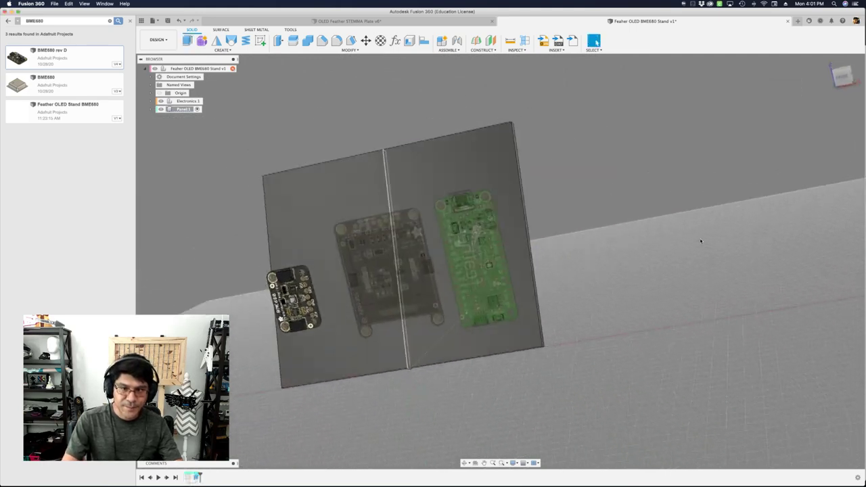
# Show the dimensions of the Panel component's Sketch1 in the model, and briefly reopen that sketch for editing
pyautogui.keyDown('shift'); pyautogui.moveTo(677, 216); pyautogui.dragTo(727, 214, button='middle'); pyautogui.keyUp('shift')
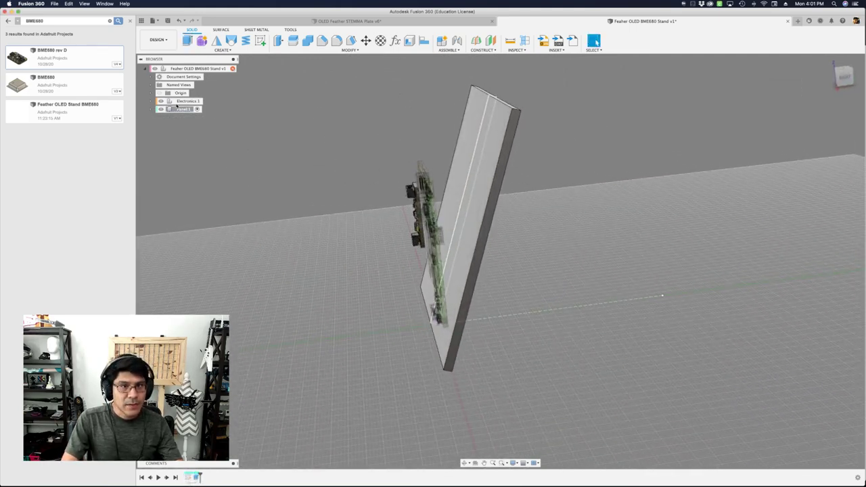
pyautogui.click(151, 109)
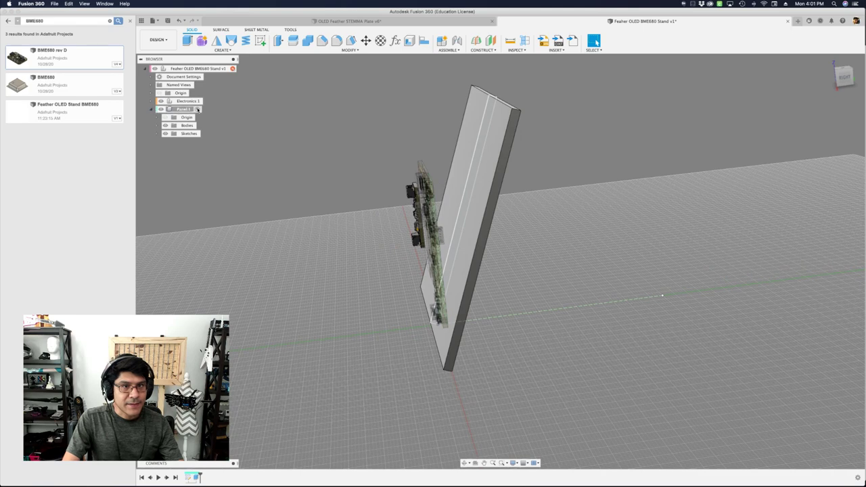
pyautogui.click(159, 134)
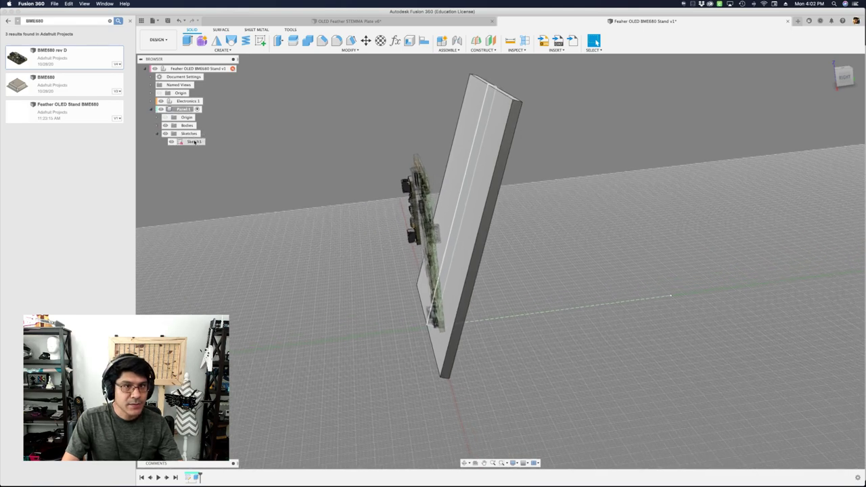
pyautogui.rightClick(195, 142)
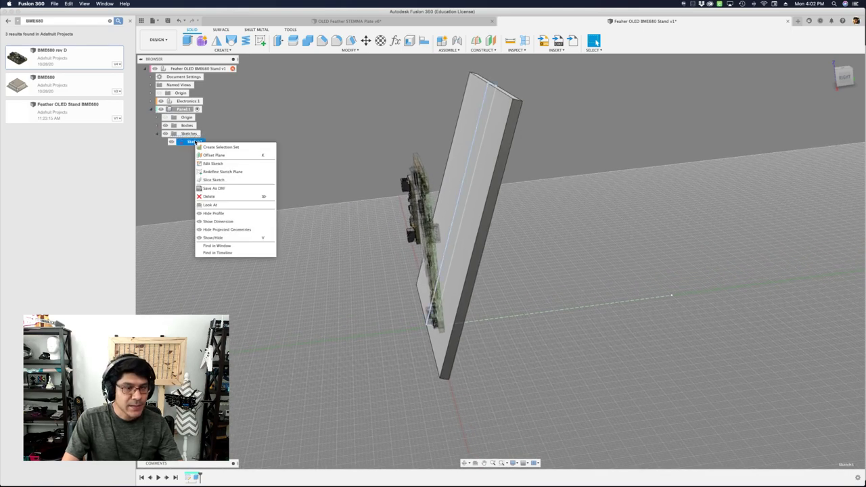
pyautogui.click(232, 223)
pyautogui.keyDown('shift'); pyautogui.moveTo(288, 176); pyautogui.dragTo(583, 212, button='middle'); pyautogui.keyUp('shift')
pyautogui.scroll(2, 562, 263)
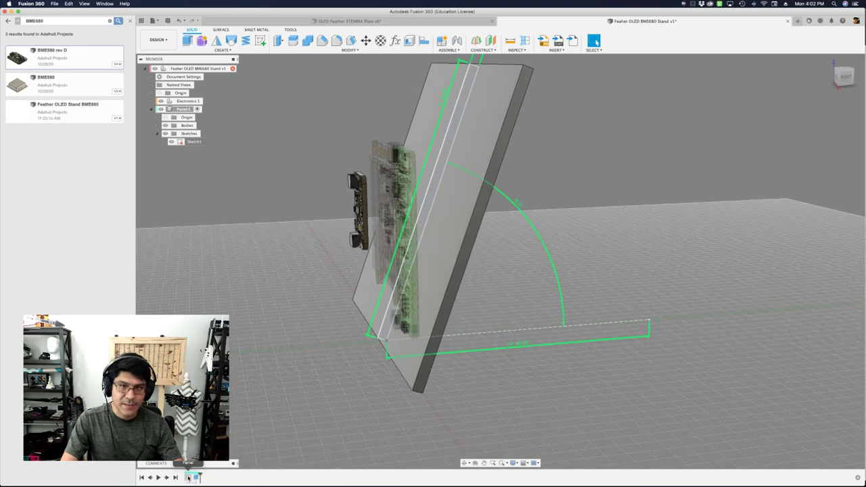
pyautogui.doubleClick(189, 477)
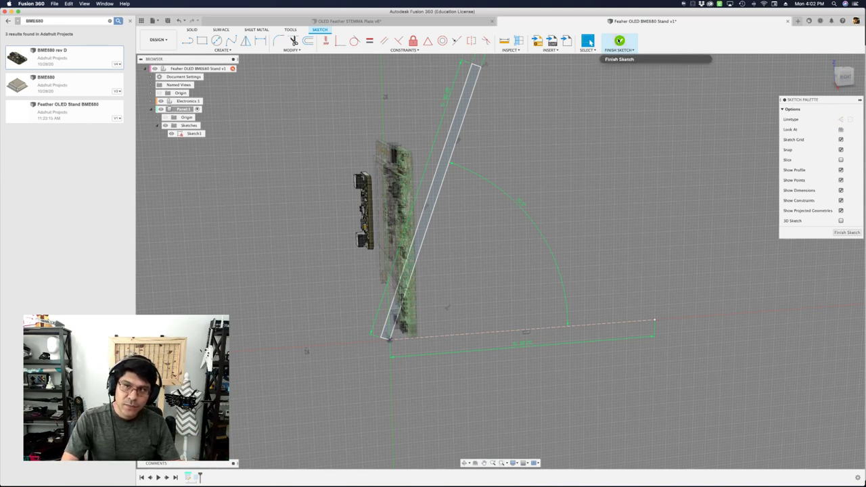
pyautogui.click(618, 42)
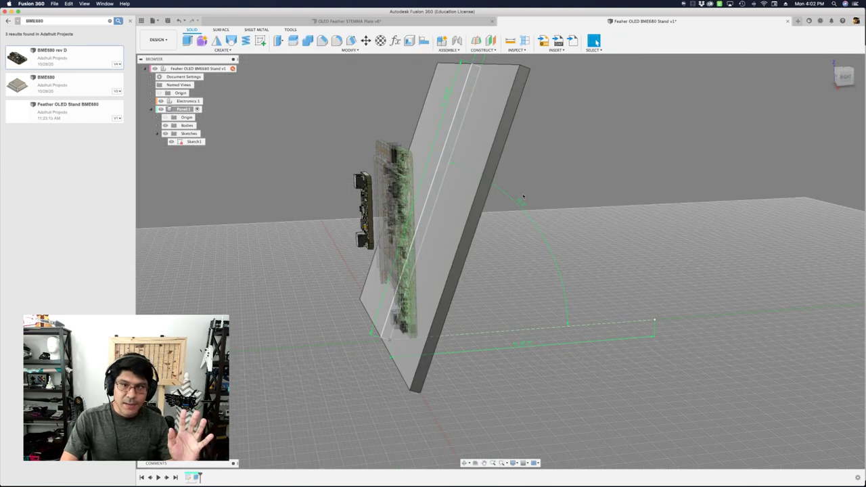
# Try a shallower panel tilt through the sketch's angle dimension, and set the angle back to 70 degrees
pyautogui.doubleClick(511, 230)
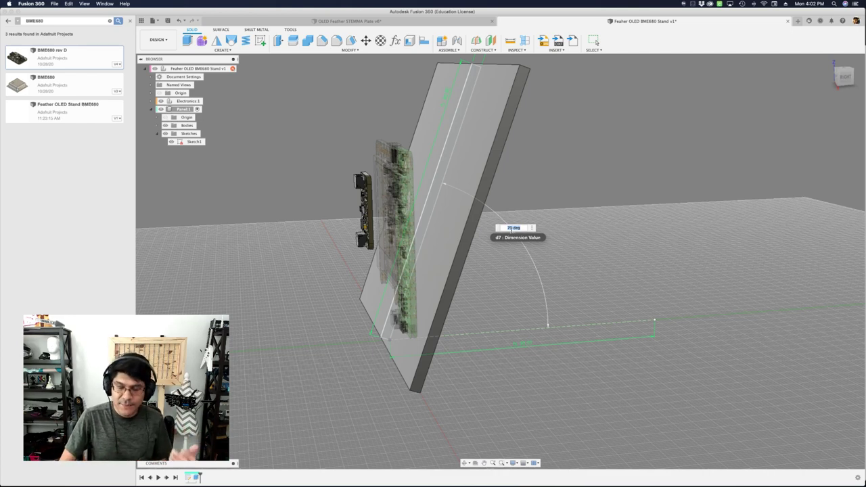
pyautogui.press('Return')
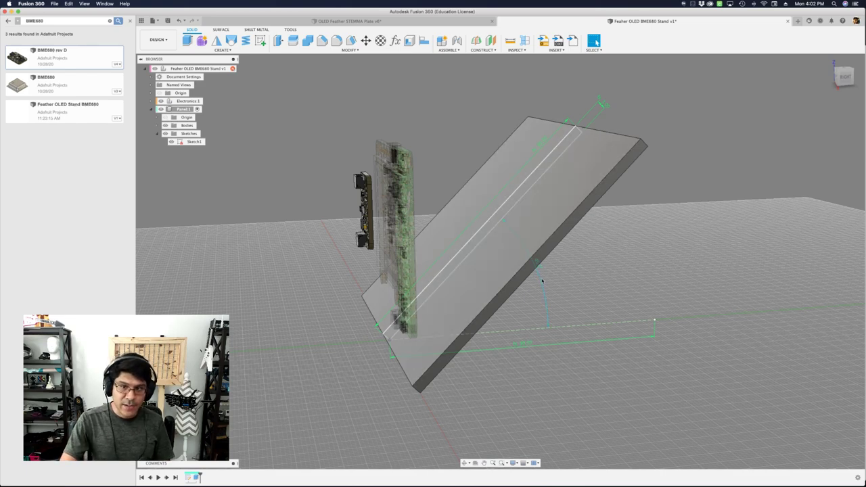
pyautogui.keyDown('shift'); pyautogui.moveTo(541, 283); pyautogui.dragTo(337, 148, button='middle'); pyautogui.keyUp('shift')
pyautogui.click(479, 128)
pyautogui.keyDown('shift'); pyautogui.moveTo(642, 207); pyautogui.dragTo(565, 247, button='middle'); pyautogui.keyUp('shift')
pyautogui.doubleClick(557, 254)
pyautogui.write('7070')
pyautogui.press('Return')
pyautogui.keyDown('shift'); pyautogui.moveTo(558, 254); pyautogui.dragTo(544, 223, button='middle'); pyautogui.keyUp('shift')
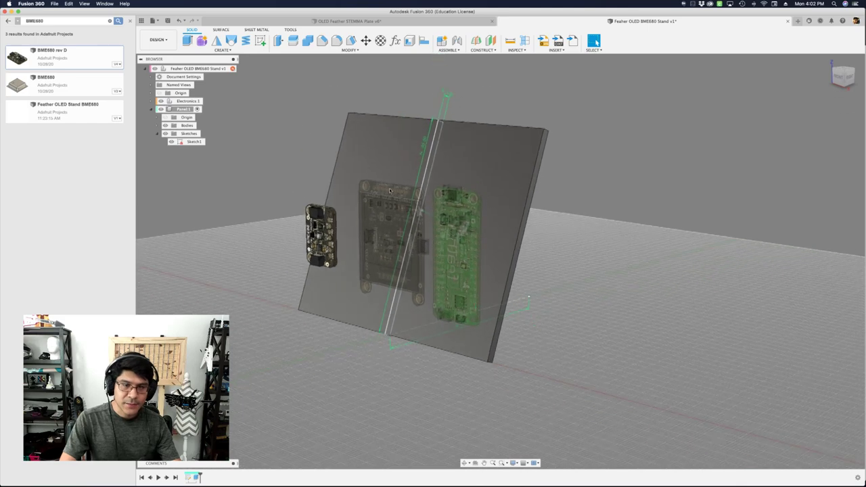
# Hide Sketch1 and draw a freehand rectangle in a new sketch over the middle of the panel's front face
pyautogui.click(172, 143)
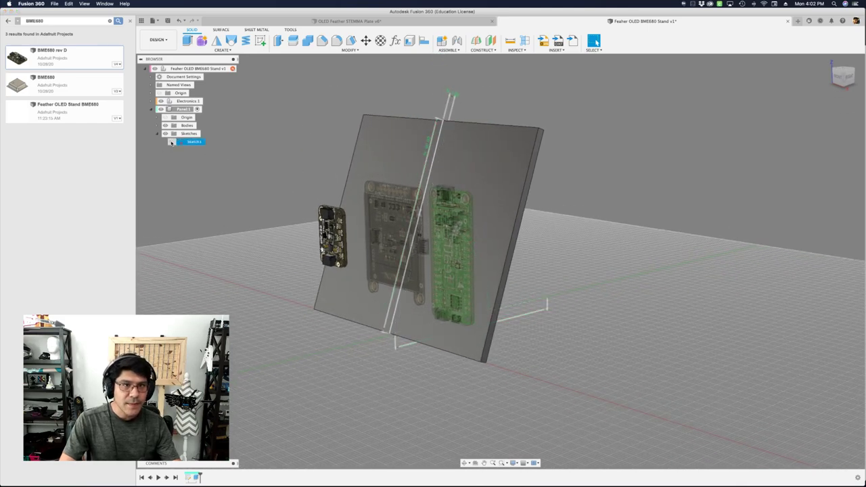
pyautogui.moveTo(369, 162)
pyautogui.keyDown('shift'); pyautogui.mouseDown(button='middle')
pyautogui.moveTo(390, 164)
pyautogui.moveTo(385, 177)
pyautogui.moveTo(442, 153)
pyautogui.mouseUp(button='middle'); pyautogui.keyUp('shift')
pyautogui.click(452, 150)
pyautogui.scroll(1, 467, 147)
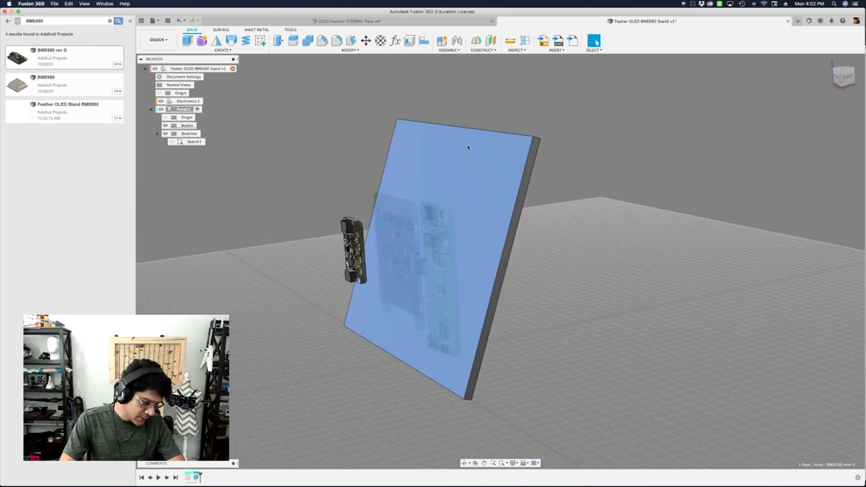
pyautogui.click(260, 42)
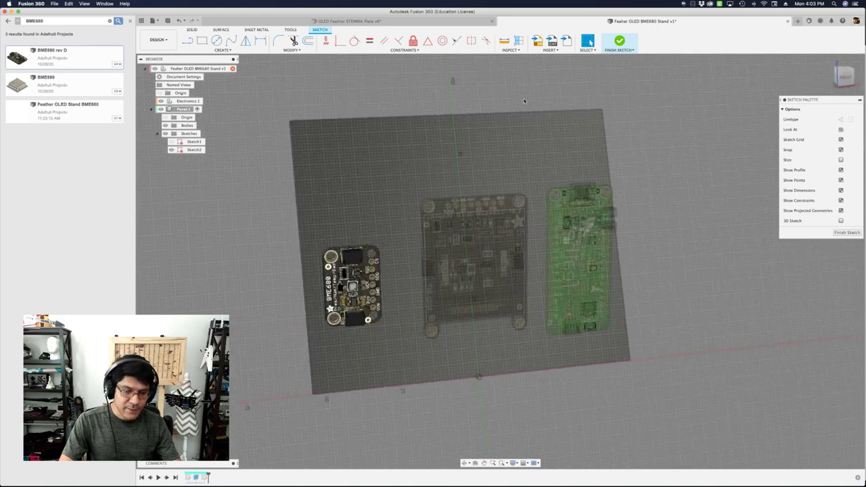
pyautogui.press('r')
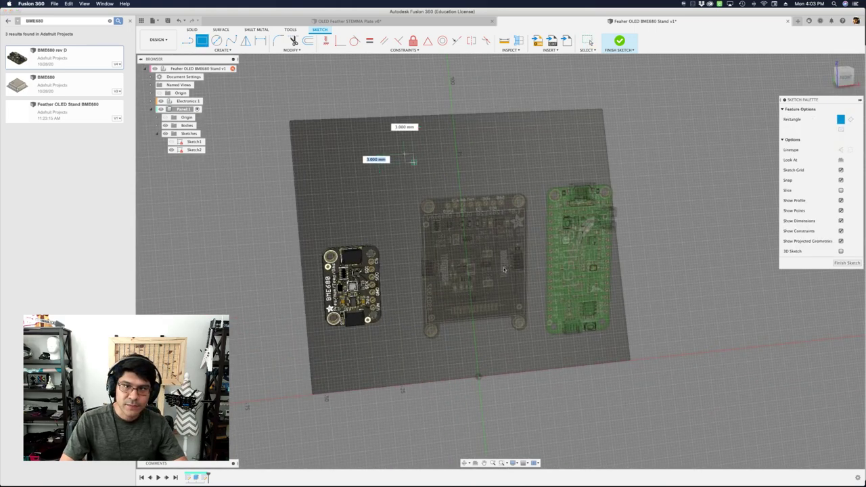
pyautogui.click(542, 293)
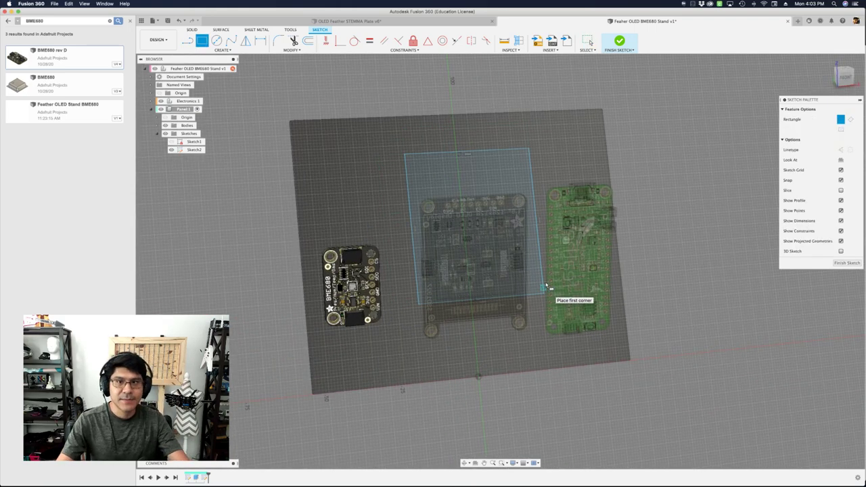
pyautogui.click(620, 41)
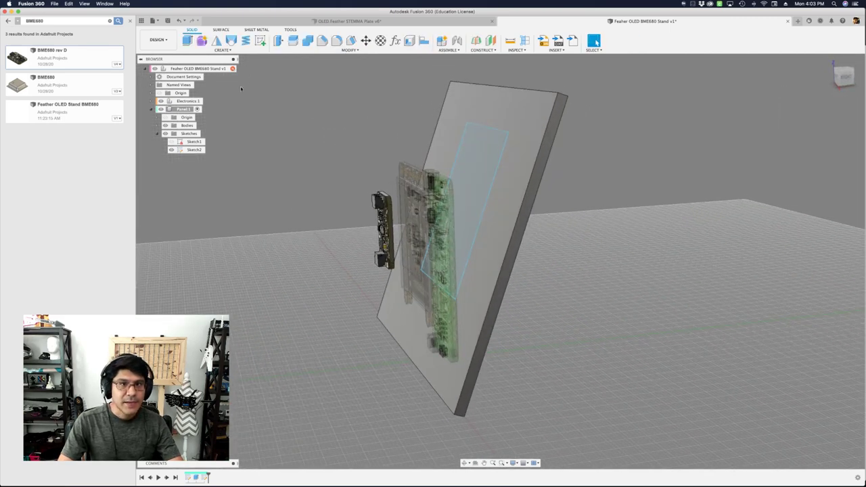
# Show Sketch1 again and edit the panel's tilt angle dimension directly in the model
pyautogui.click(171, 141)
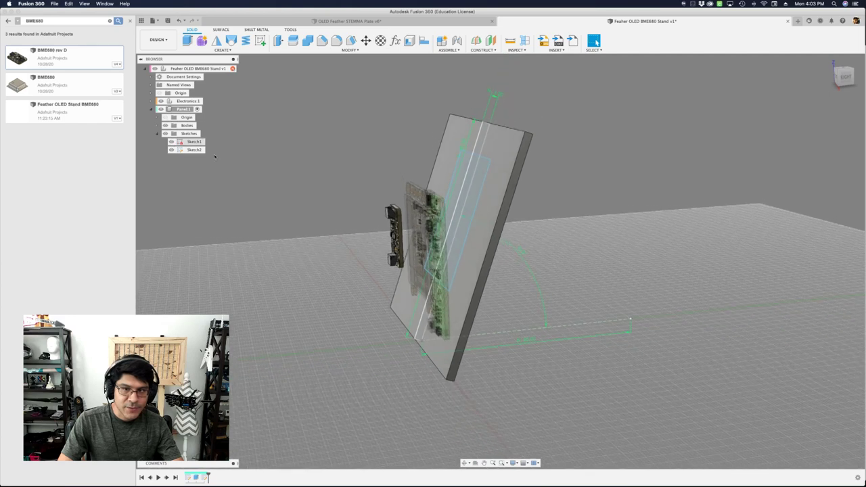
pyautogui.keyDown('shift'); pyautogui.moveTo(547, 246); pyautogui.dragTo(520, 246, button='middle'); pyautogui.keyUp('shift')
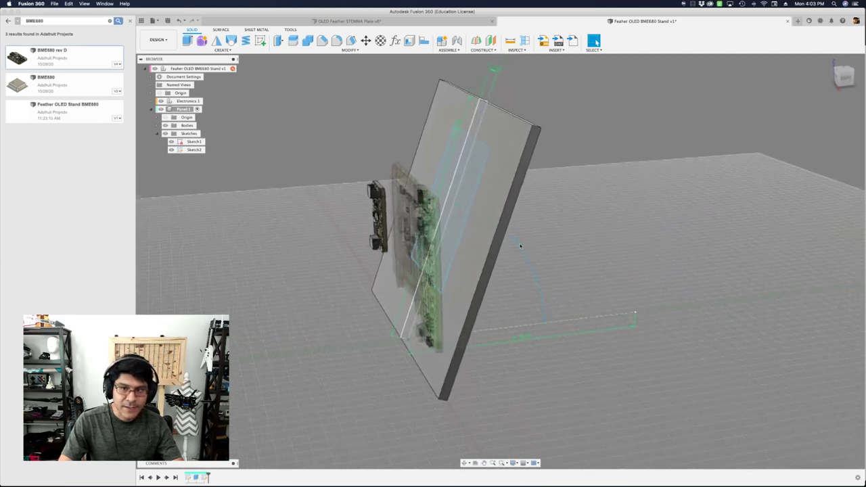
pyautogui.doubleClick(521, 244)
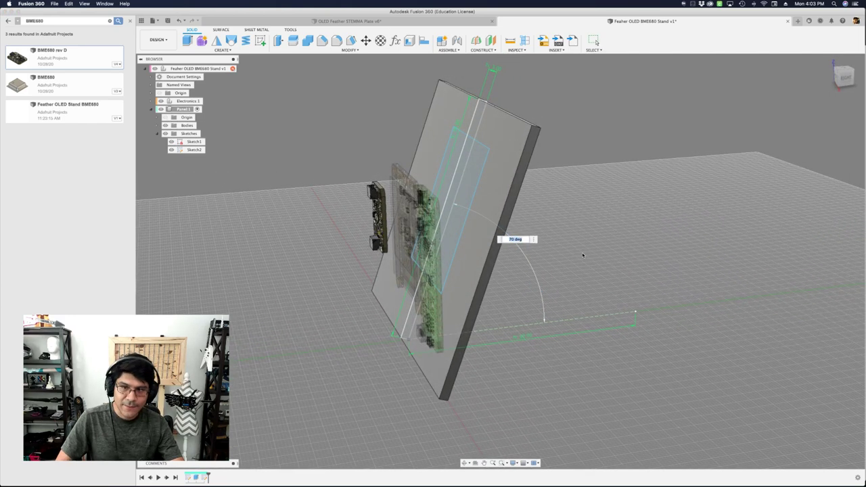
pyautogui.press('Return')
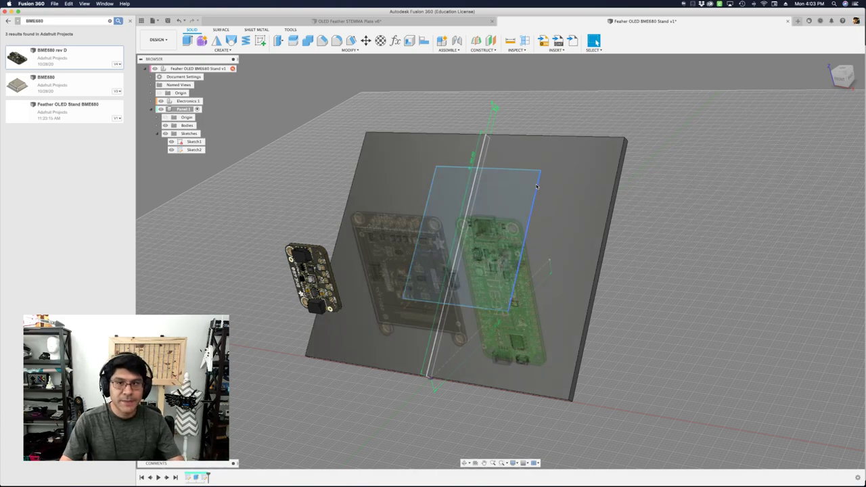
# Set the panel's tilt angle to 75 degrees through the Sketch1 dimension shown in the model
pyautogui.keyDown('shift'); pyautogui.moveTo(570, 176); pyautogui.dragTo(551, 168, button='middle'); pyautogui.keyUp('shift')
pyautogui.click(551, 168)
pyautogui.click(670, 158)
pyautogui.keyDown('shift'); pyautogui.moveTo(671, 158); pyautogui.dragTo(555, 284, button='middle'); pyautogui.keyUp('shift')
pyautogui.click(554, 284)
pyautogui.write('75')
pyautogui.press('Return')
pyautogui.moveTo(623, 291)
pyautogui.keyDown('shift'); pyautogui.mouseDown(button='middle')
pyautogui.moveTo(621, 282)
pyautogui.moveTo(140, 137)
pyautogui.moveTo(432, 147)
pyautogui.moveTo(390, 156)
pyautogui.moveTo(399, 159)
pyautogui.mouseUp(button='middle'); pyautogui.keyUp('shift')
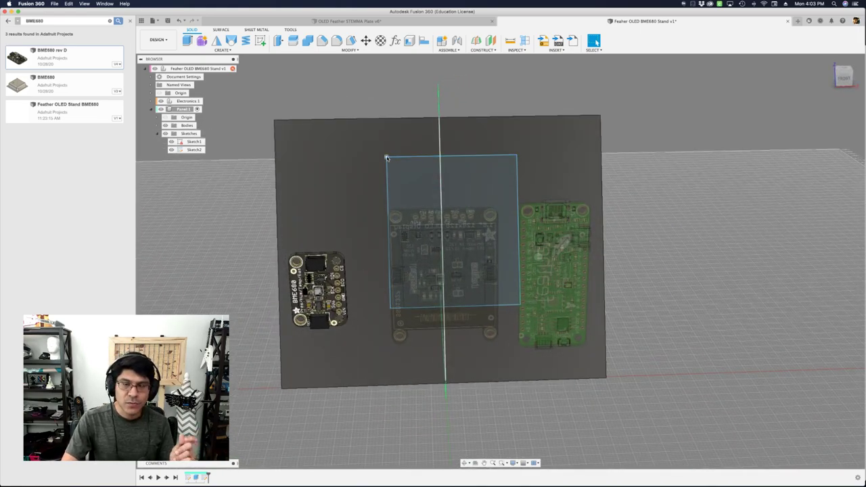
# Compare the rectangle on the panel's front face with the OLED board's mounting hole layout
pyautogui.scroll(5, 351, 200)
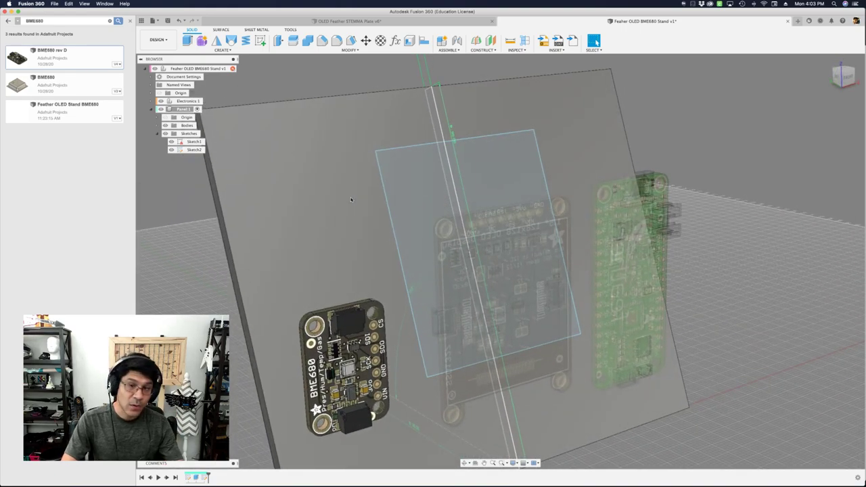
pyautogui.scroll(5, 437, 225)
pyautogui.scroll(-5, 437, 225)
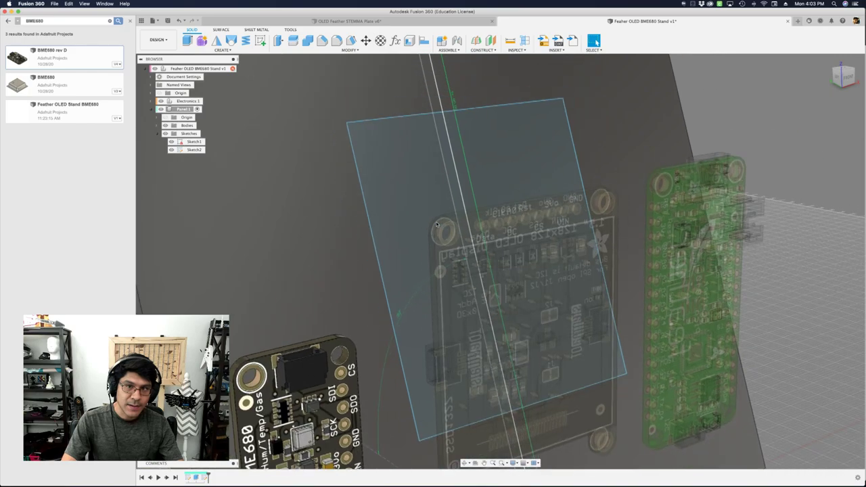
pyautogui.keyDown('shift'); pyautogui.hscroll(-5, 580, 213); pyautogui.keyUp('shift')
pyautogui.keyDown('shift'); pyautogui.hscroll(-5, 580, 213); pyautogui.keyUp('shift')
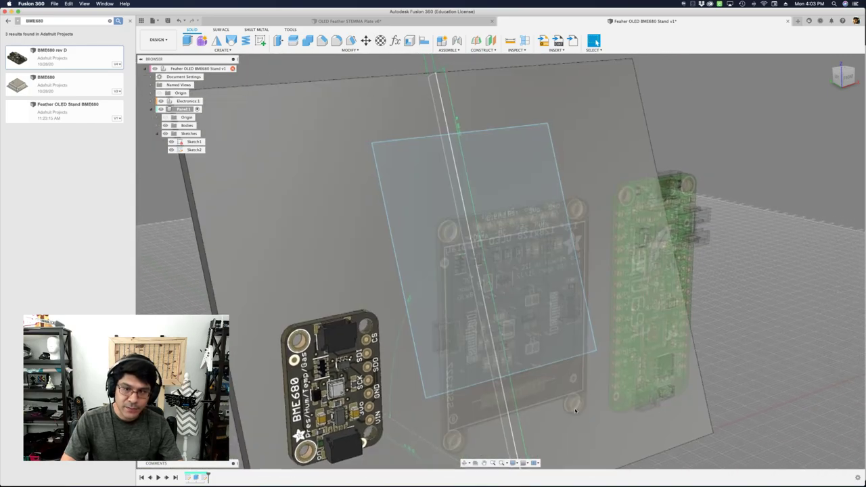
pyautogui.keyDown('shift'); pyautogui.hscroll(-10, 387, 168); pyautogui.keyUp('shift')
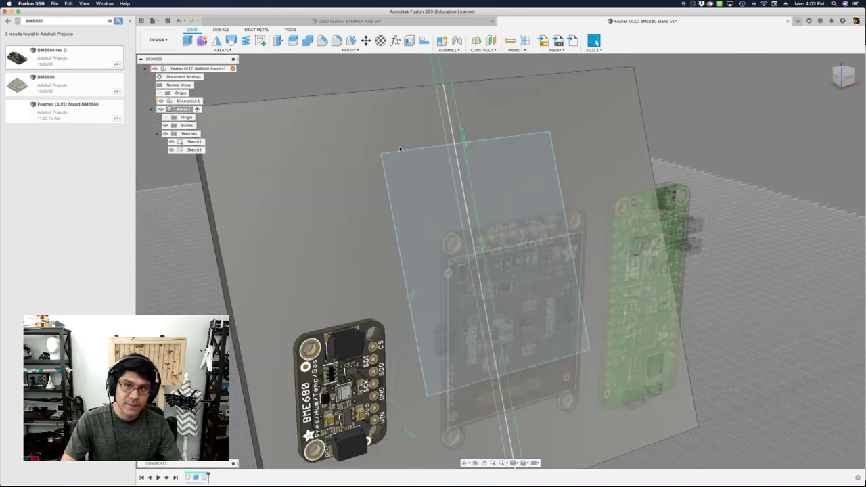
pyautogui.keyDown('shift'); pyautogui.hscroll(-10, 416, 181); pyautogui.keyUp('shift')
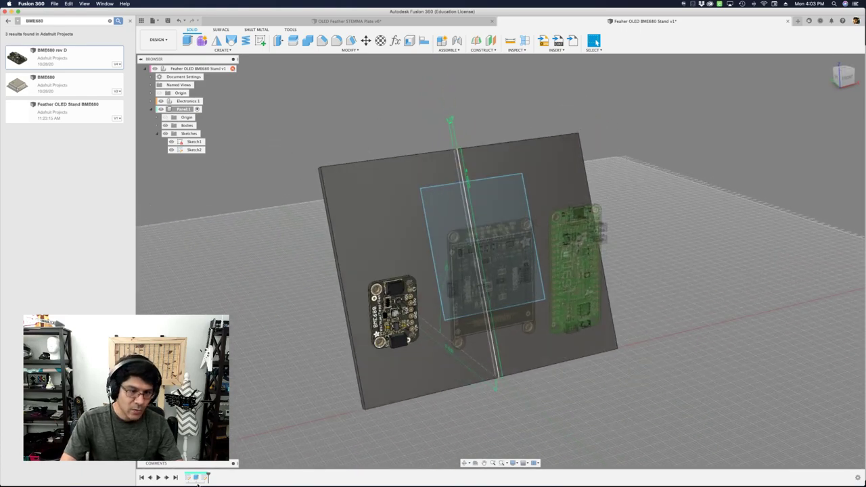
# Hide Sketch1, dimension the width and height of the rectangle in Sketch2, and finish the sketch
pyautogui.doubleClick(173, 142)
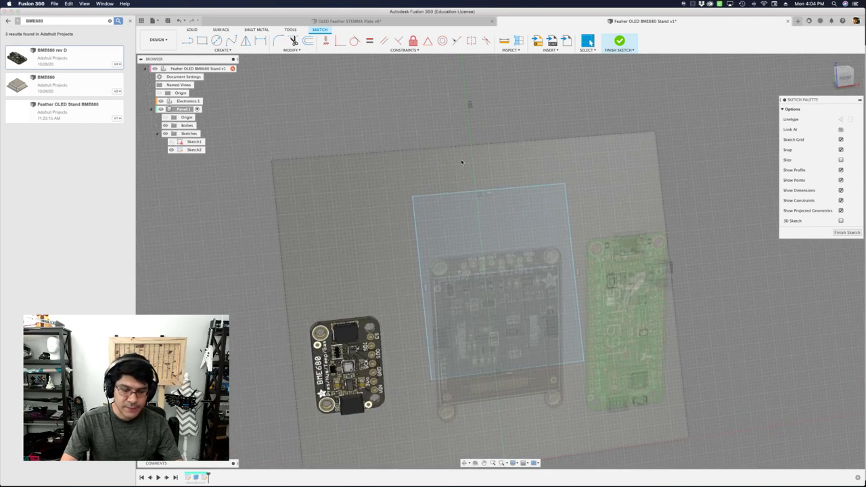
pyautogui.press('d')
pyautogui.click(449, 193)
pyautogui.click(451, 178)
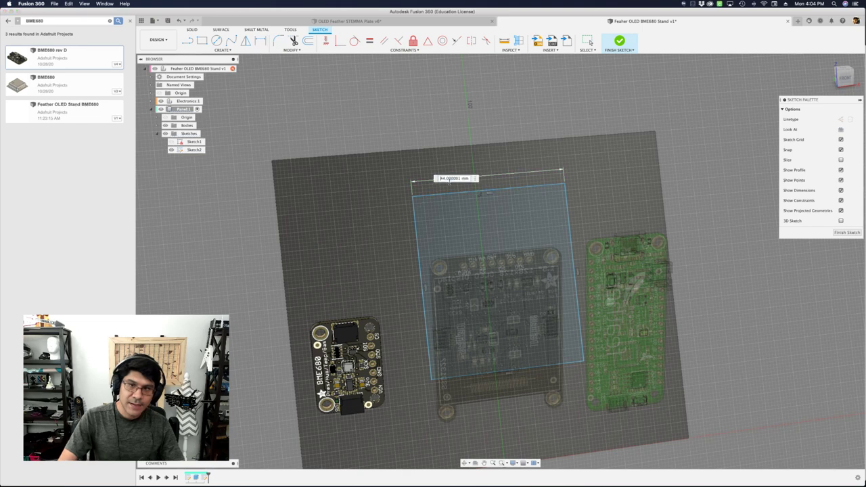
pyautogui.press('Return')
pyautogui.click(414, 211)
pyautogui.click(399, 215)
pyautogui.press('Return')
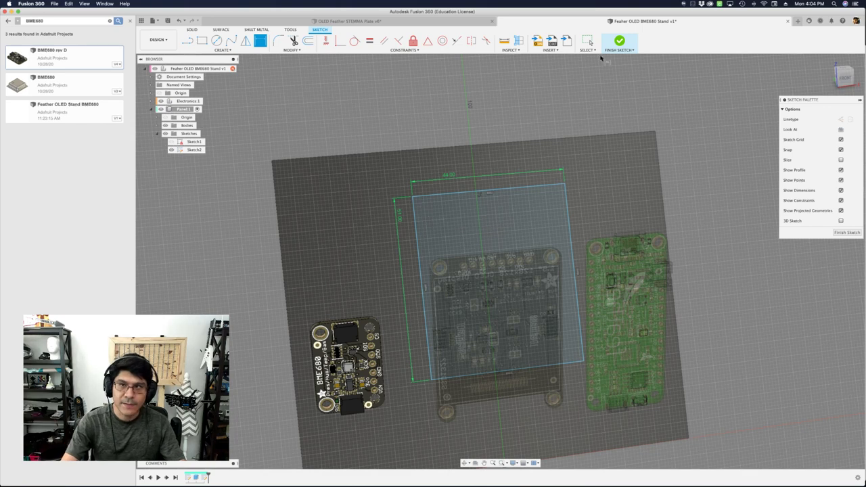
pyautogui.click(618, 42)
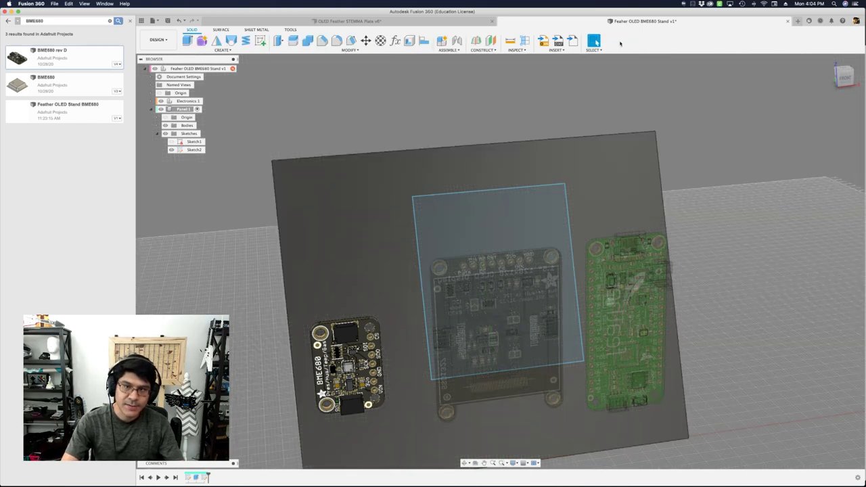
# Show the dimensions of Sketch2 in the model and activate the top-level component of the assembly
pyautogui.rightClick(194, 149)
pyautogui.click(211, 213)
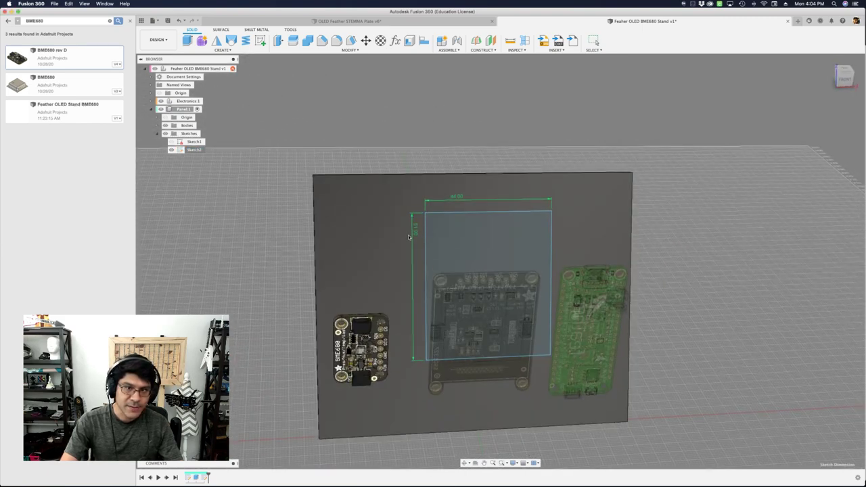
pyautogui.click(432, 177)
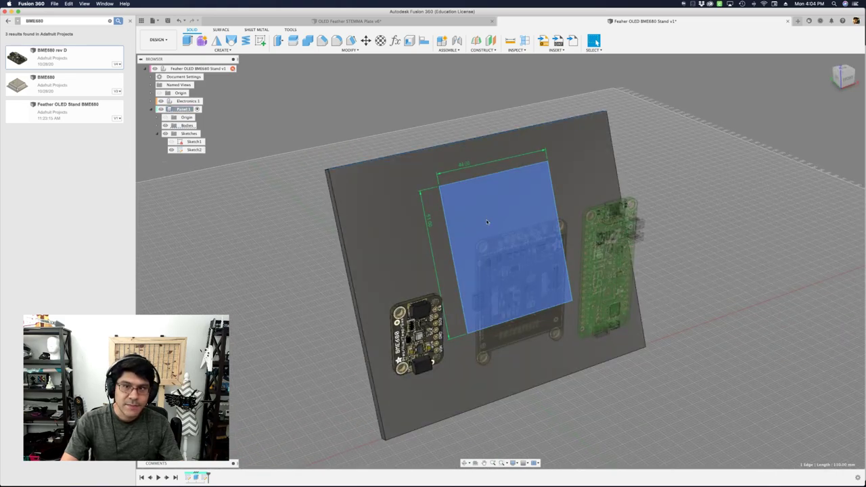
pyautogui.scroll(3, 468, 210)
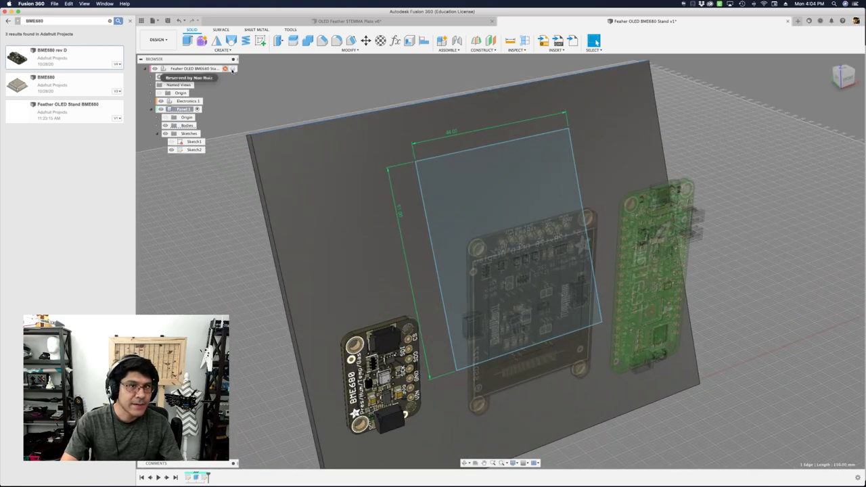
pyautogui.click(232, 69)
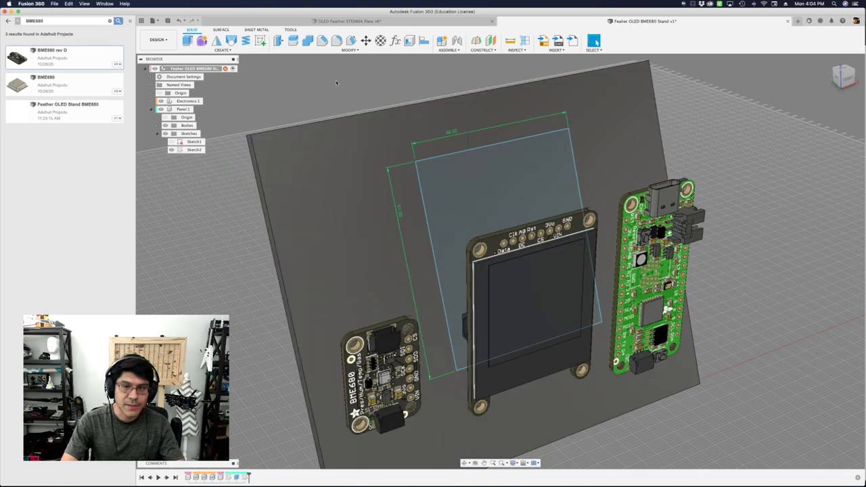
pyautogui.scroll(-3, 497, 230)
pyautogui.keyDown('shift'); pyautogui.moveTo(379, 261); pyautogui.dragTo(351, 238, button='middle'); pyautogui.keyUp('shift')
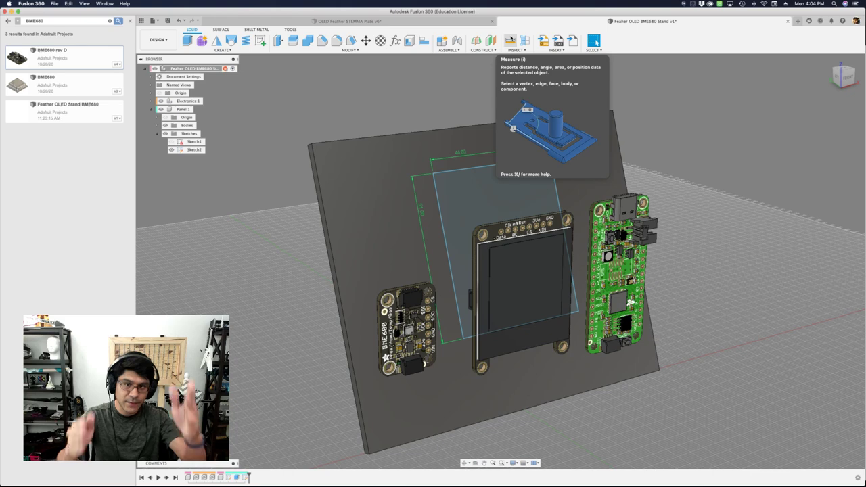
# Check the spacing of the OLED board's two upper mounting holes by selecting their edges
pyautogui.scroll(3, 483, 243)
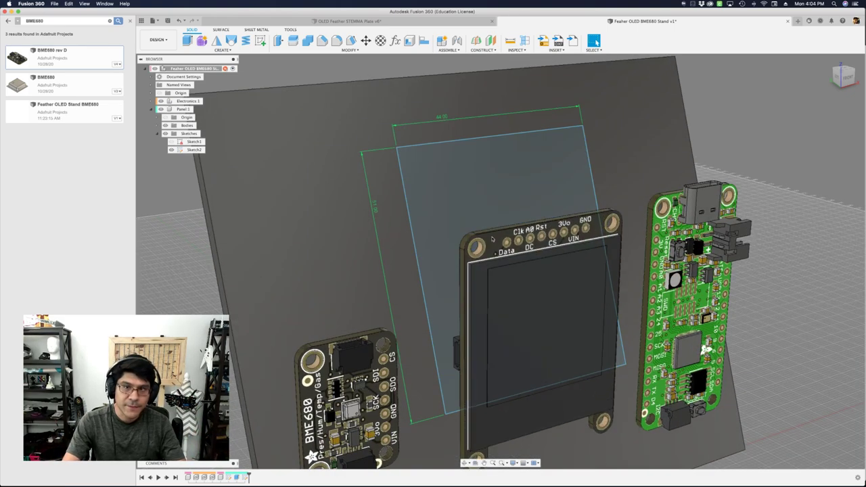
pyautogui.click(610, 222)
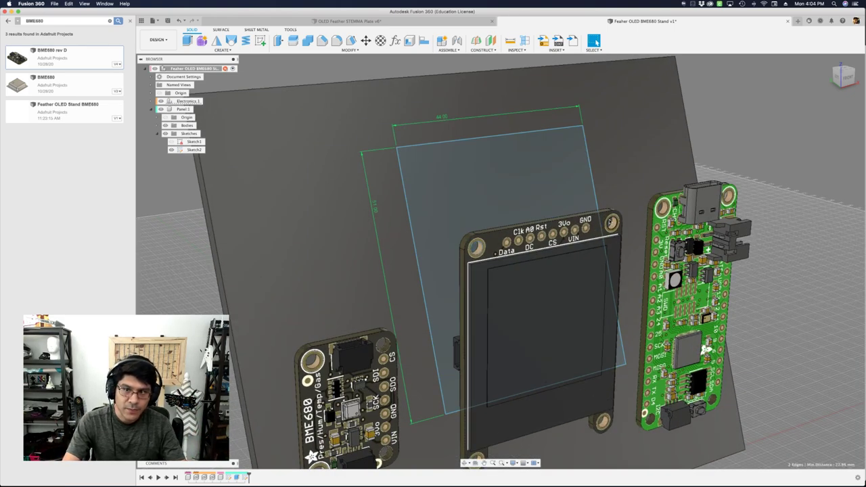
pyautogui.scroll(-3, 610, 222)
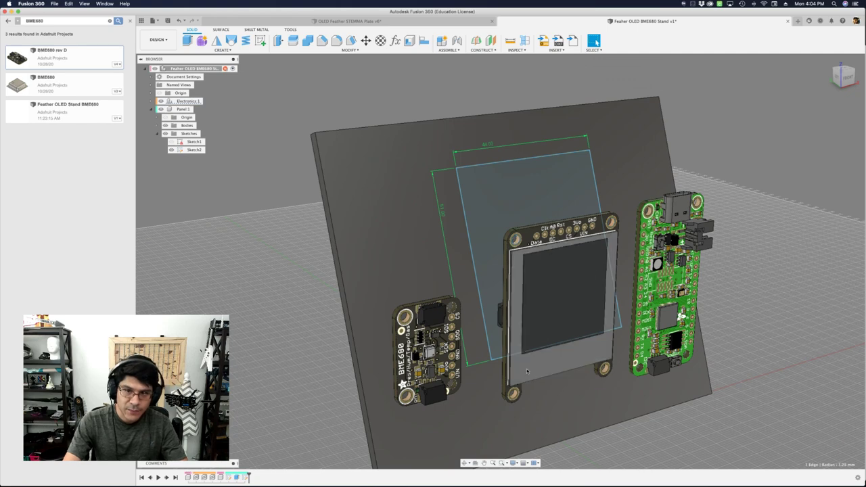
pyautogui.scroll(-3, 515, 394)
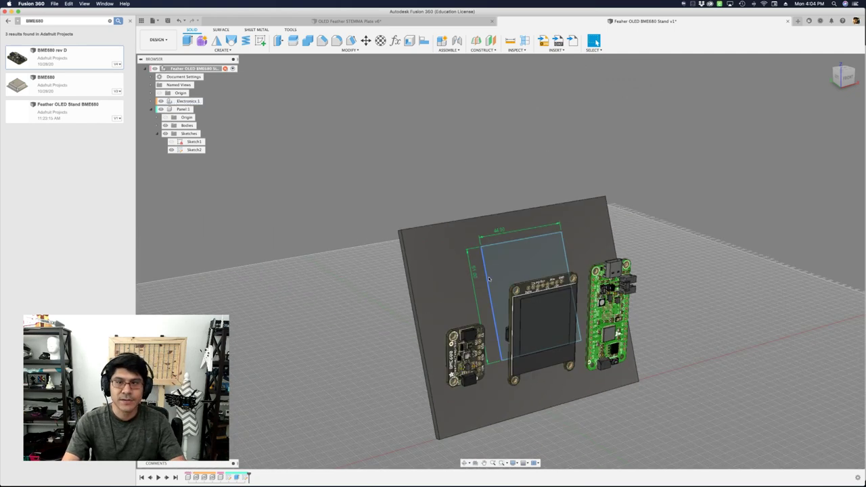
pyautogui.scroll(-2, 495, 100)
# Measure the center distance between the OLED board's two upper mounting holes with the Measure tool and copy the result
pyautogui.click(518, 50)
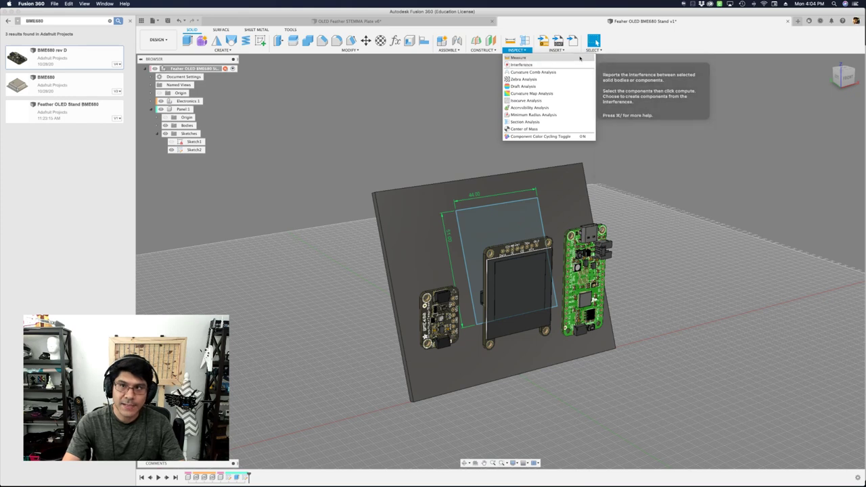
pyautogui.click(512, 41)
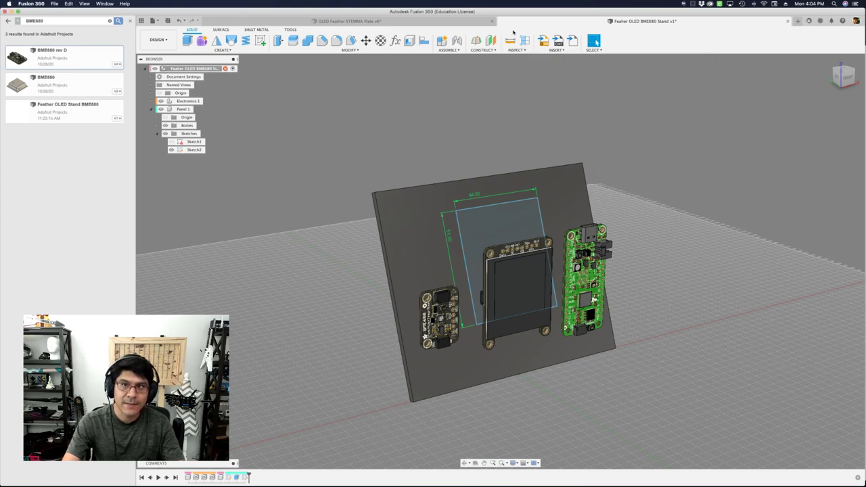
pyautogui.click(510, 42)
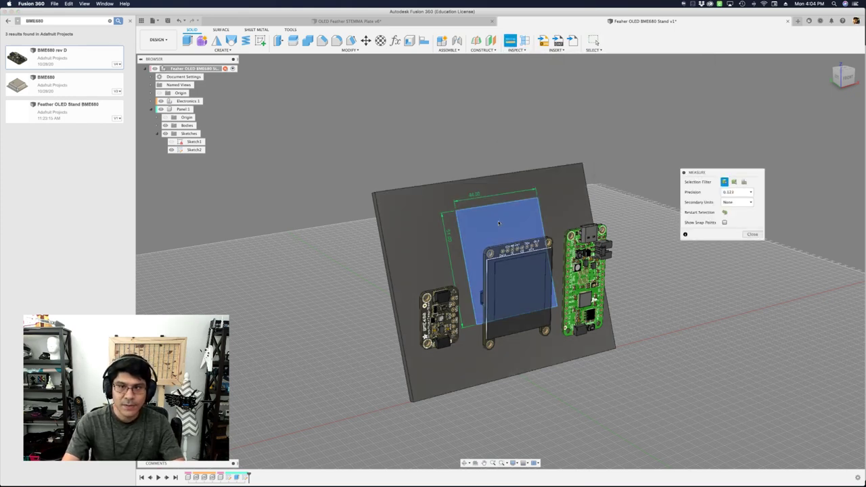
pyautogui.scroll(8, 499, 220)
pyautogui.click(500, 218)
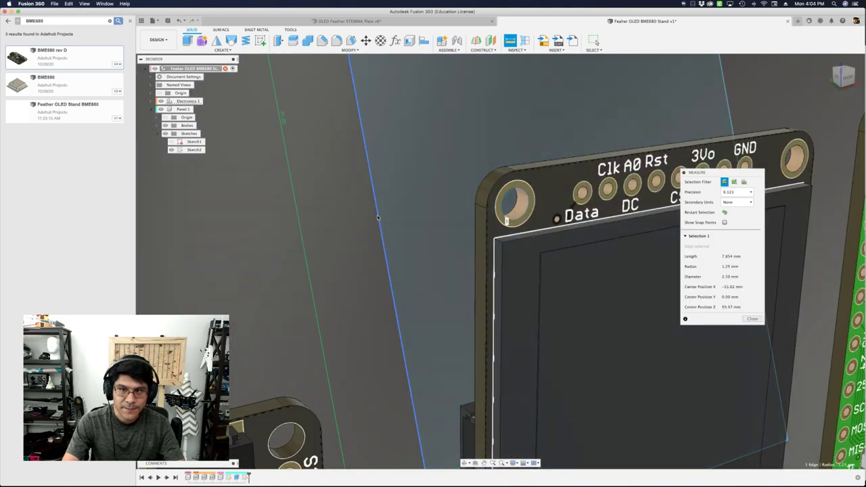
pyautogui.scroll(-5, 554, 186)
pyautogui.scroll(5, 559, 184)
pyautogui.scroll(3, 559, 183)
pyautogui.click(549, 184)
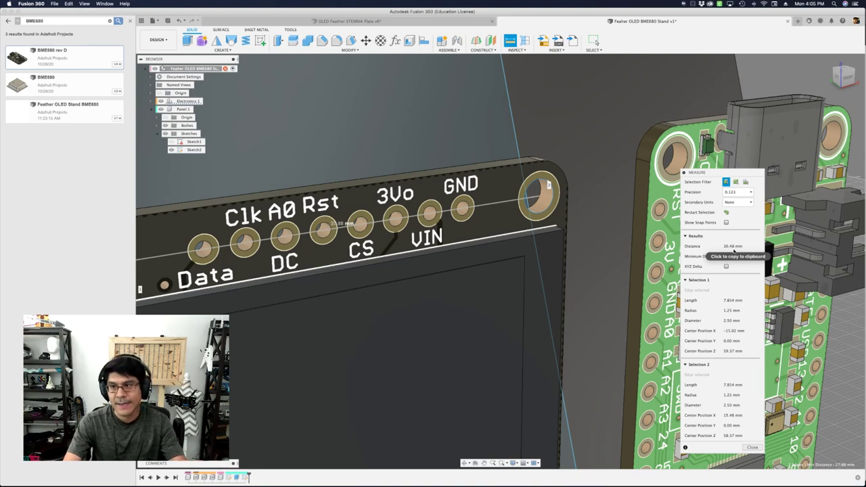
pyautogui.scroll(-5, 566, 324)
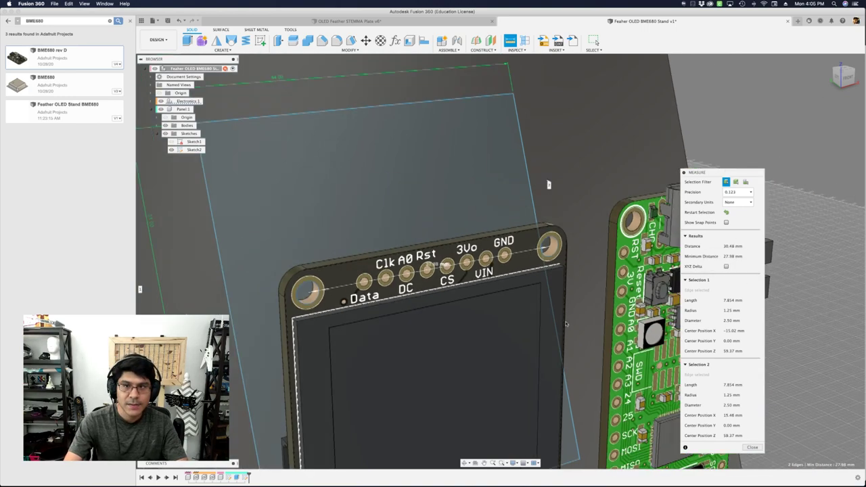
pyautogui.scroll(-3, 566, 324)
pyautogui.press('Escape')
# Set the width dimension of the rectangle on the panel to 30.48 mm
pyautogui.scroll(2, 630, 190)
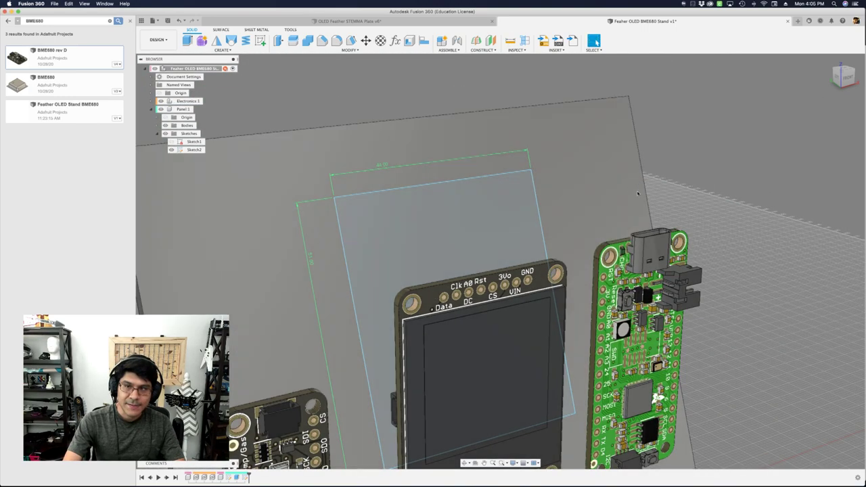
pyautogui.scroll(-3, 572, 188)
pyautogui.scroll(3, 440, 175)
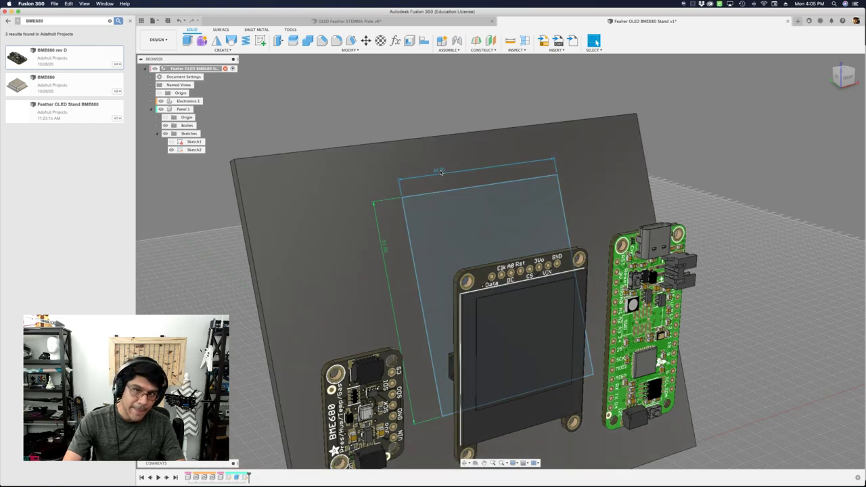
pyautogui.doubleClick(440, 172)
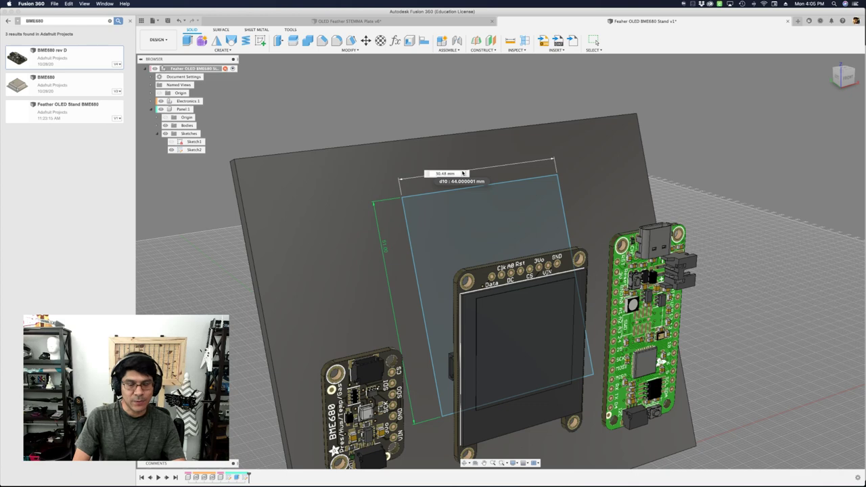
pyautogui.press('Return')
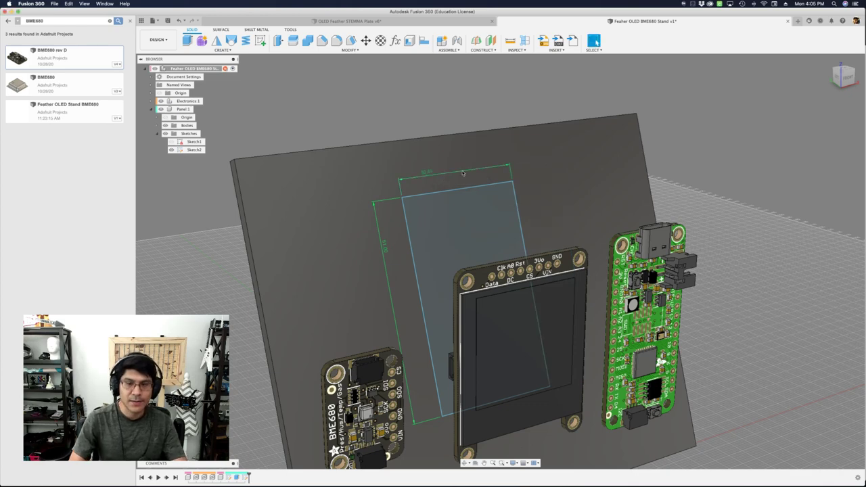
# Measure the center distance between the lower and upper mounting holes on the OLED board's BME680-facing side and copy it
pyautogui.scroll(-3, 462, 174)
pyautogui.scroll(5, 481, 365)
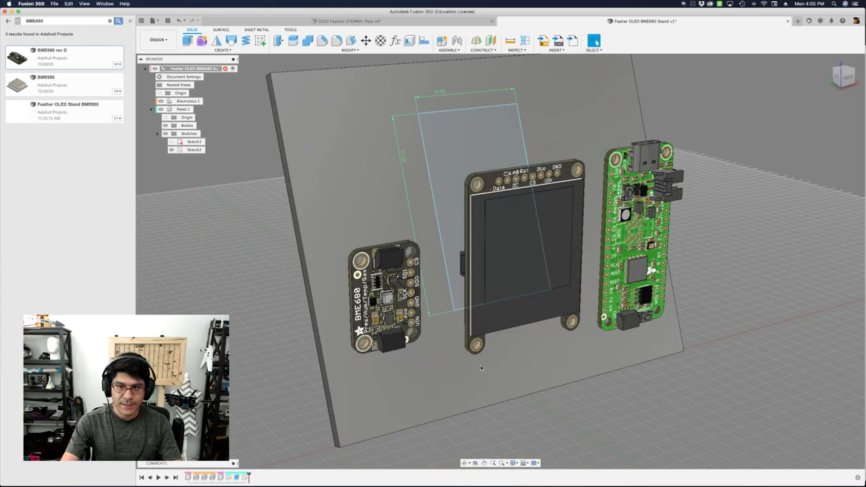
pyautogui.press('i')
pyautogui.scroll(5, 463, 350)
pyautogui.click(479, 333)
pyautogui.scroll(-3, 480, 351)
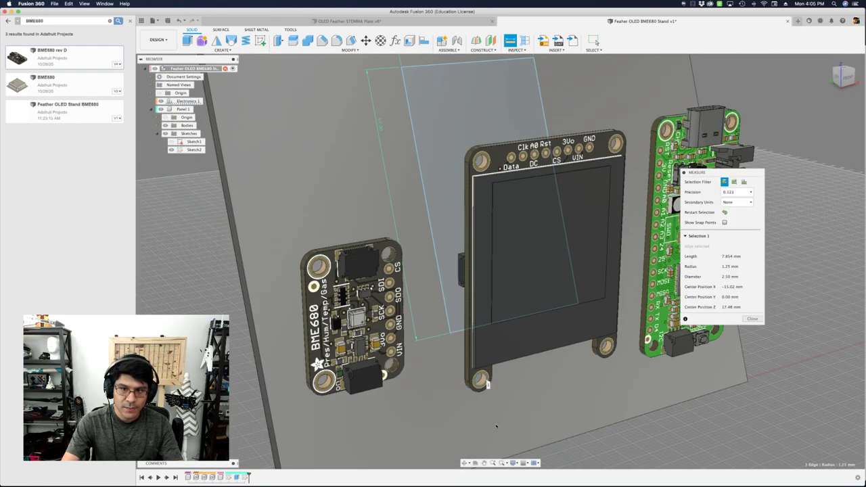
pyautogui.scroll(5, 477, 117)
pyautogui.click(472, 115)
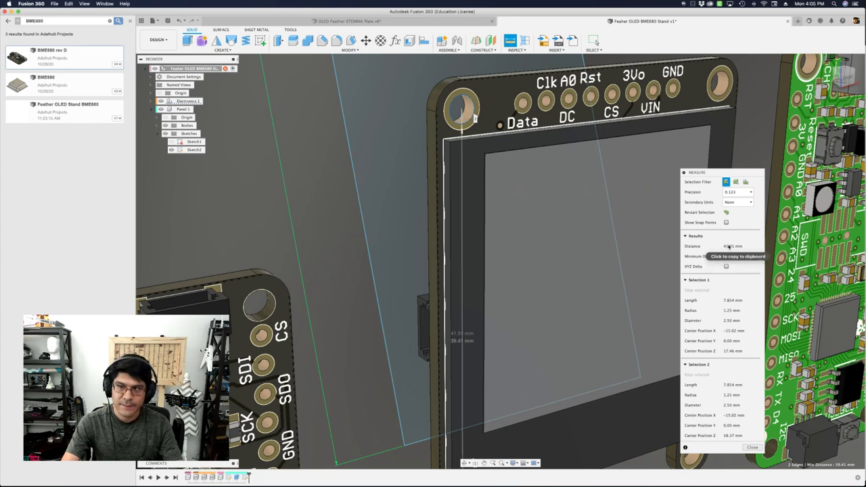
pyautogui.click(755, 449)
# Set the height dimension of the rectangle on the panel to 41.91 mm
pyautogui.scroll(-6, 466, 176)
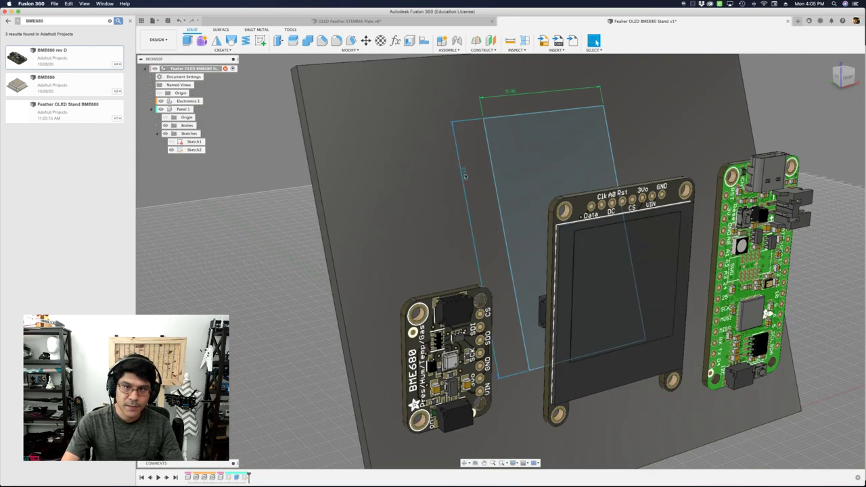
pyautogui.click(465, 176)
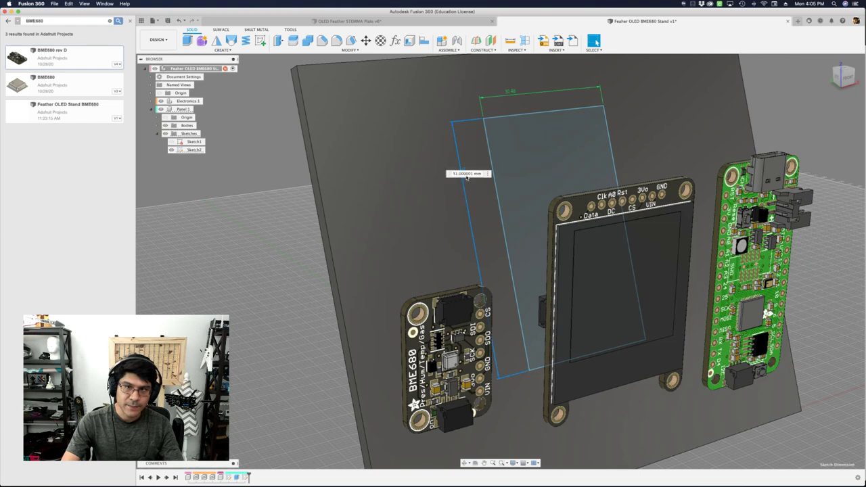
pyautogui.write('41.91 mm')
pyautogui.press('Return')
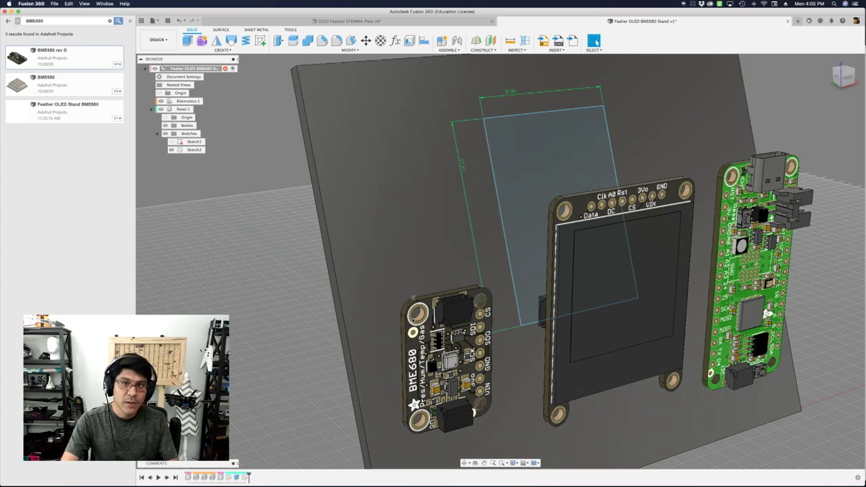
# Reopen the rectangle sketch on the panel for editing
pyautogui.scroll(-2, 479, 211)
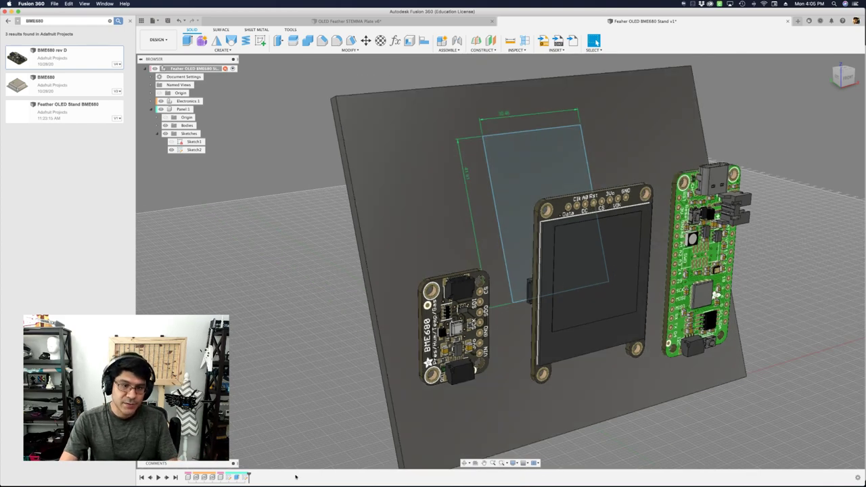
pyautogui.doubleClick(245, 477)
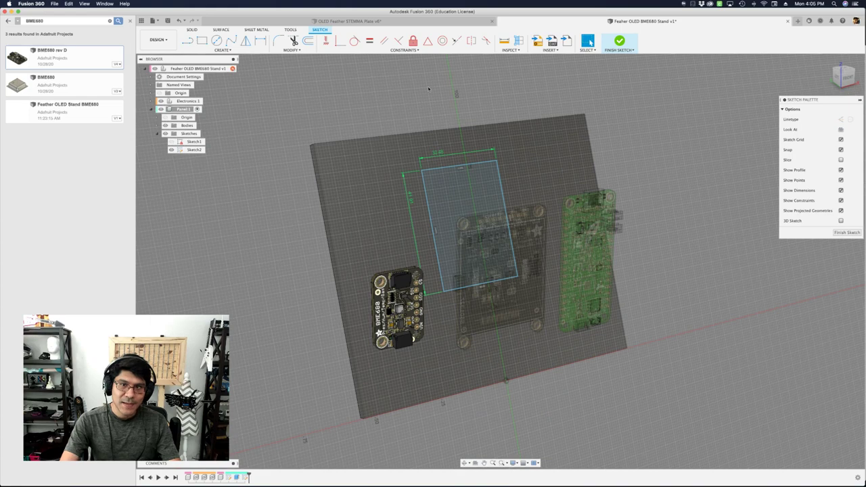
pyautogui.scroll(5, 432, 88)
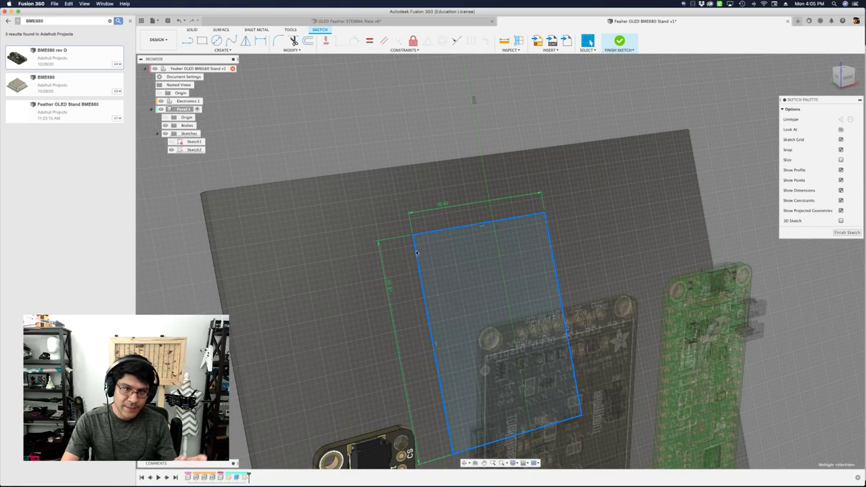
pyautogui.click(420, 249)
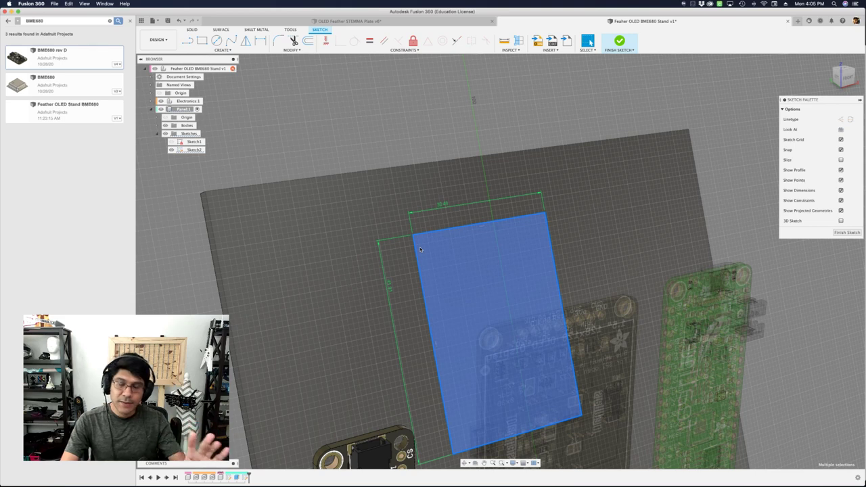
pyautogui.click(436, 226)
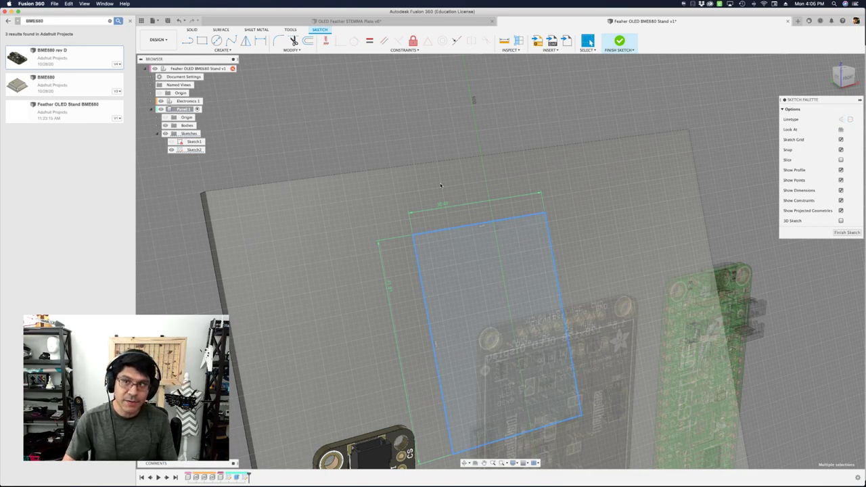
# Add a 3.2 mm diameter circle centered on the rectangle's upper-left corner
pyautogui.scroll(6, 409, 227)
pyautogui.press('c')
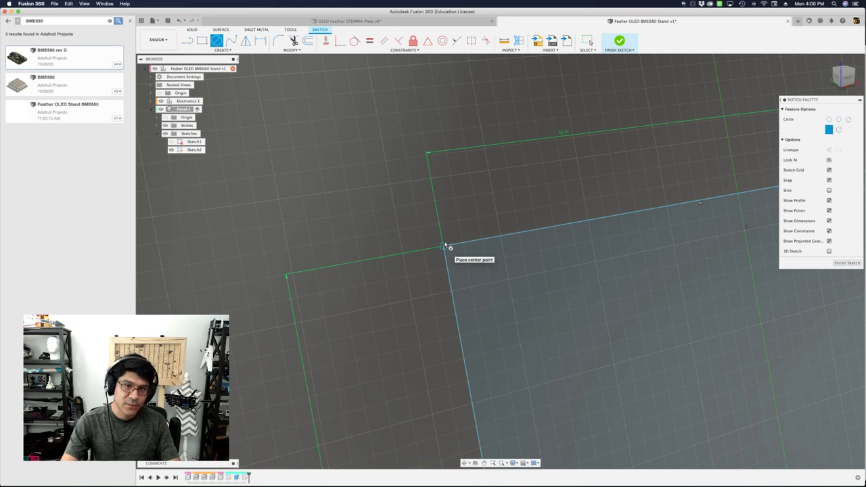
pyautogui.click(443, 245)
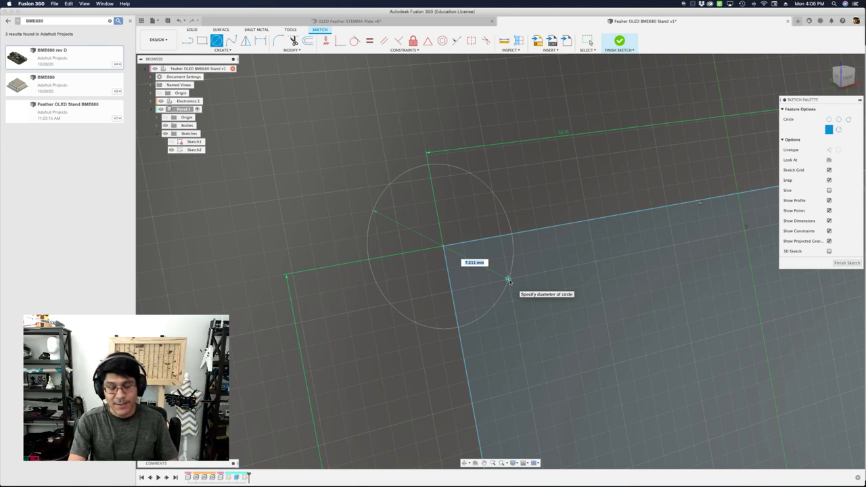
pyautogui.write('8')
pyautogui.press('Return')
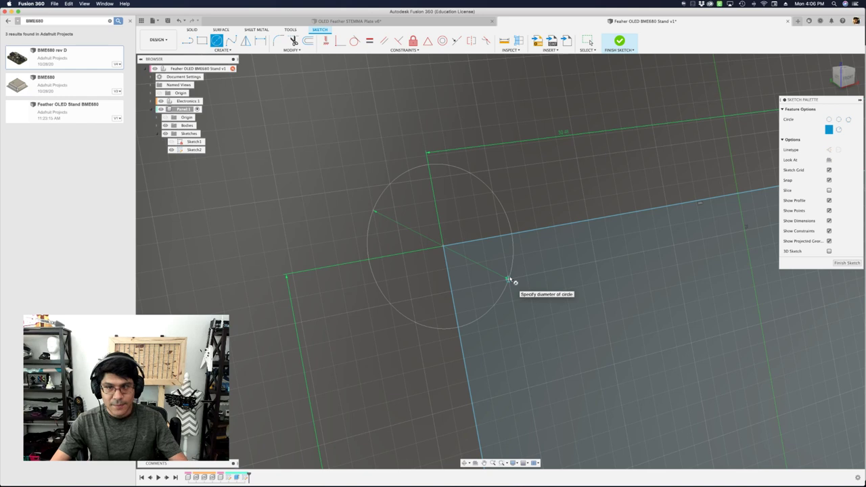
pyautogui.press('Escape')
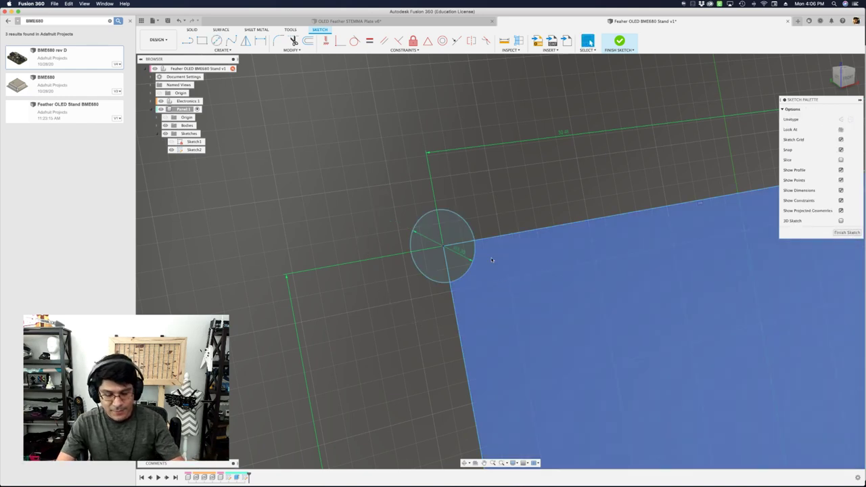
# Create a user parameter named mountingHole with the value 3.2 mm
pyautogui.hotkey('shift', 'p')
pyautogui.click(539, 273)
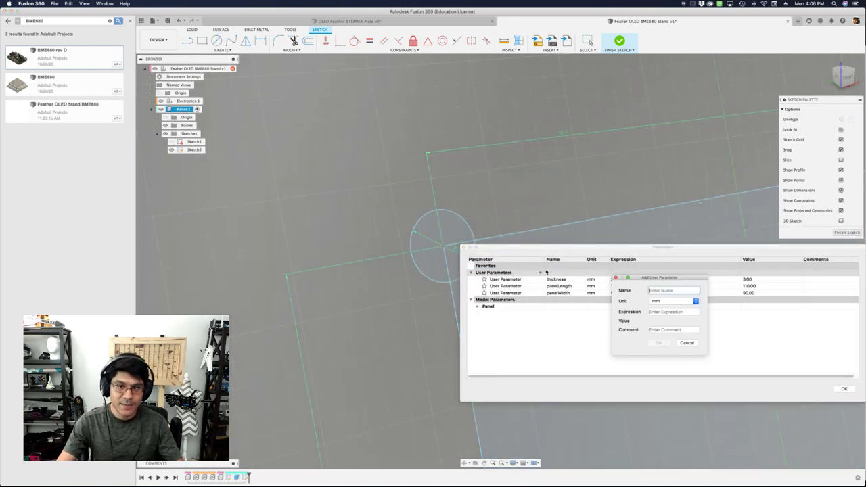
pyautogui.write('mountin')
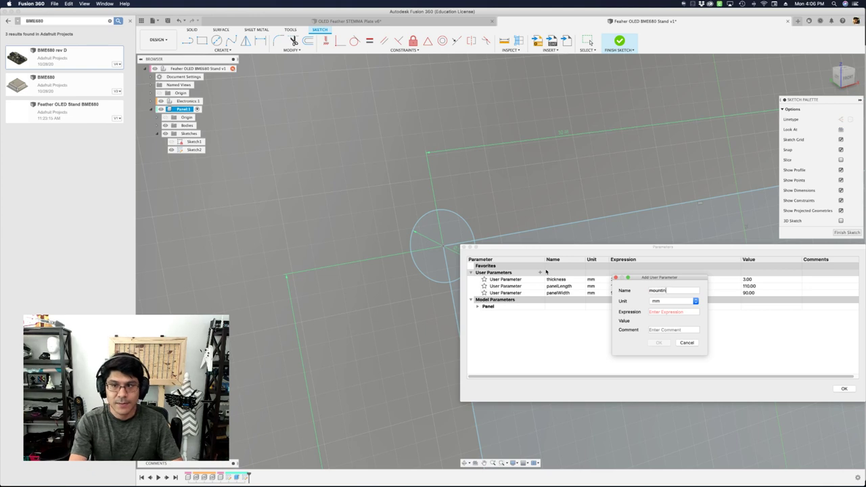
pyautogui.write('gHole')
pyautogui.press('Tab')
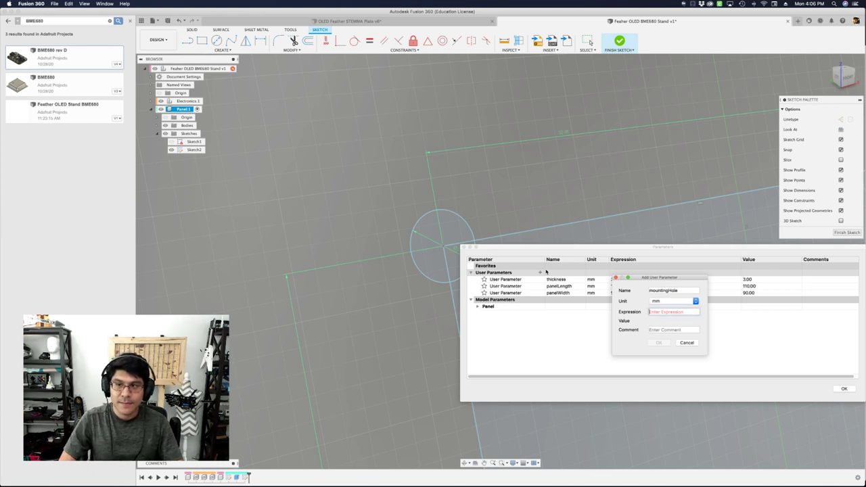
pyautogui.write('3.2')
pyautogui.press('Return')
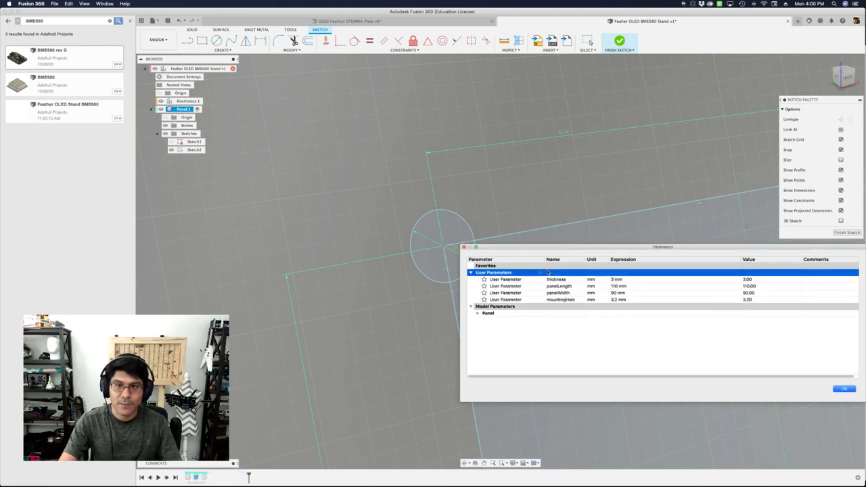
pyautogui.click(844, 389)
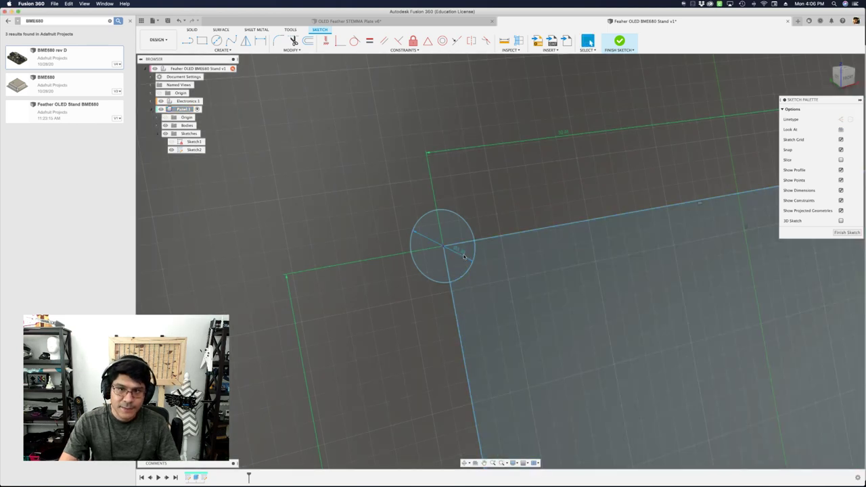
# Place the circle's diameter label outside it and link the dimension to the mountingHole parameter
pyautogui.doubleClick(380, 211)
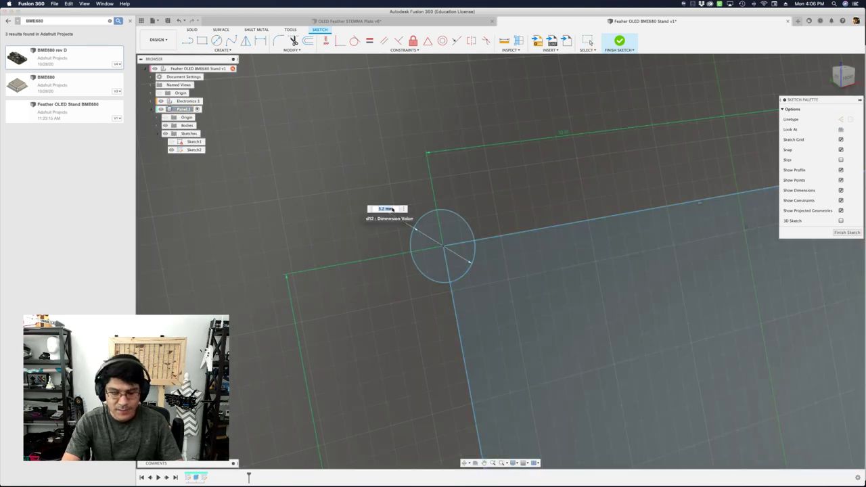
pyautogui.write('mo')
pyautogui.press('Return')
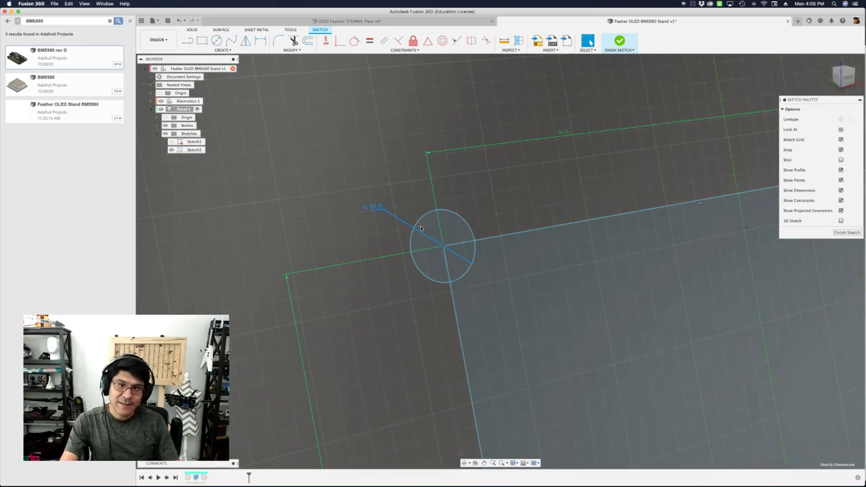
# Convert the rectangle's lines to construction geometry
pyautogui.click(436, 236)
pyautogui.click(469, 249)
pyautogui.click(454, 234)
pyautogui.click(466, 259)
pyautogui.doubleClick(447, 240)
pyautogui.press('Escape')
pyautogui.click(459, 267)
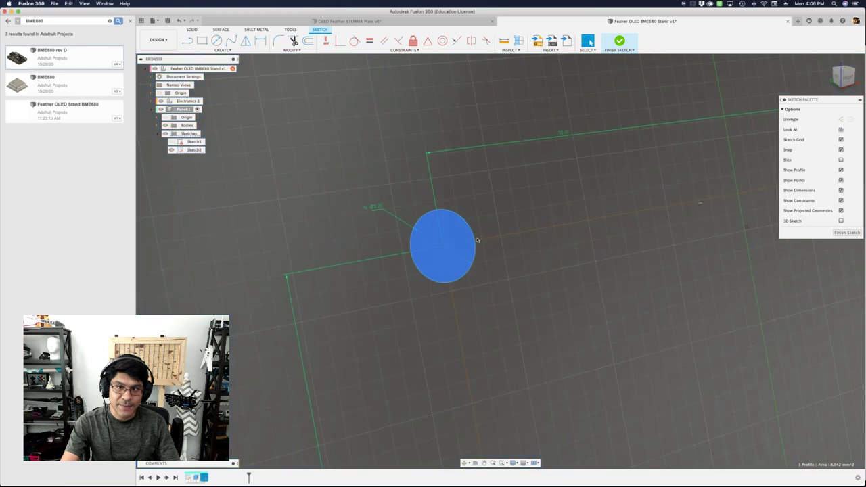
pyautogui.click(501, 237)
pyautogui.scroll(-2, 500, 236)
pyautogui.scroll(-5, 500, 236)
pyautogui.click(457, 135)
pyautogui.keyDown('shift'); pyautogui.moveTo(458, 135); pyautogui.dragTo(551, 104, button='middle'); pyautogui.keyUp('shift')
pyautogui.scroll(4, 533, 248)
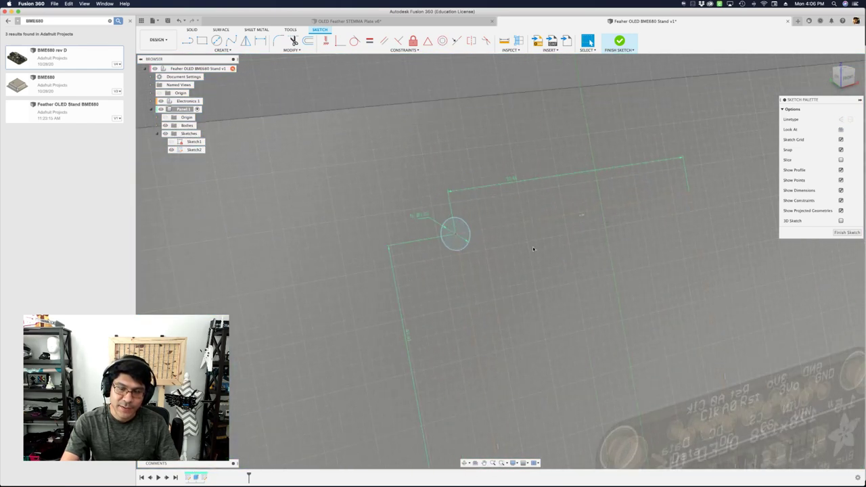
pyautogui.press('super+z')
pyautogui.click(441, 230)
pyautogui.scroll(-2, 453, 238)
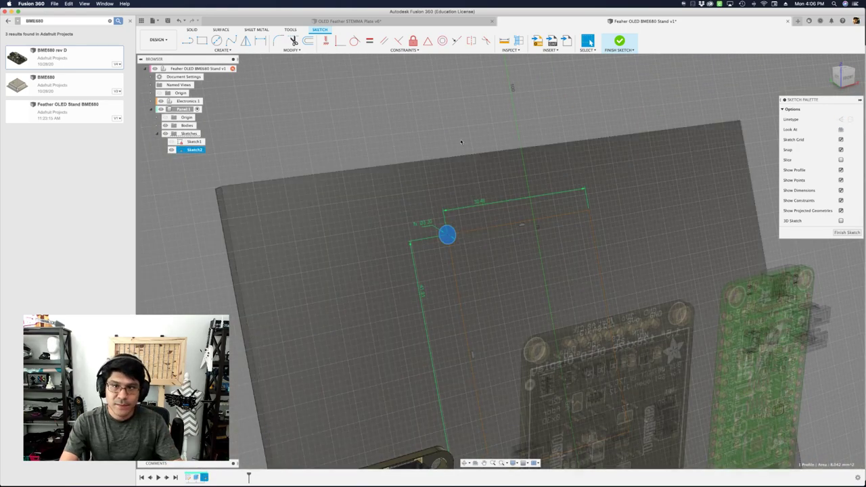
pyautogui.click(462, 137)
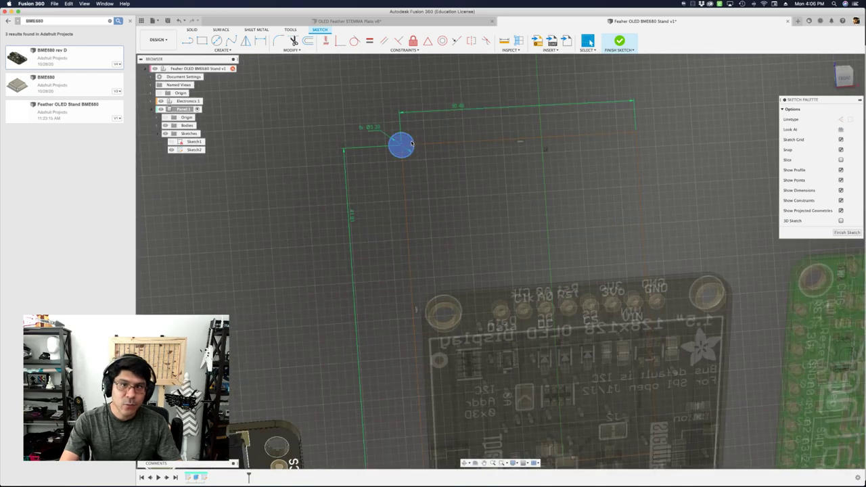
pyautogui.click(413, 143)
pyautogui.scroll(-2, 462, 237)
pyautogui.scroll(2, 391, 158)
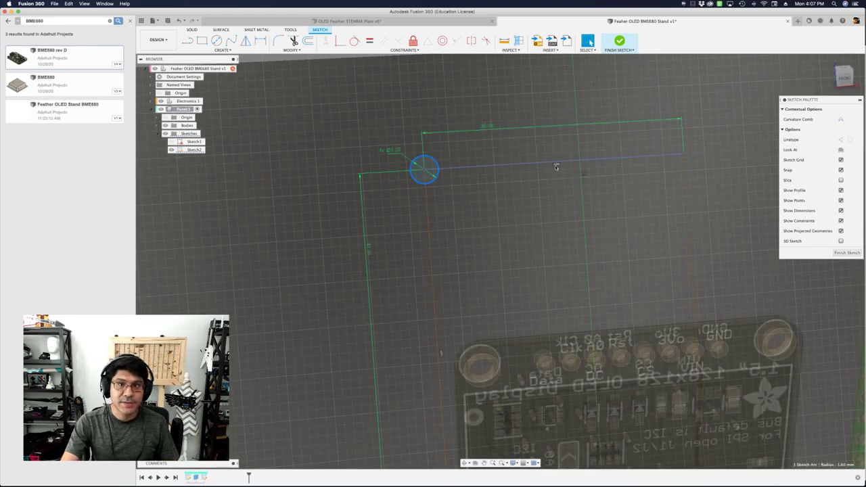
pyautogui.scroll(-4, 518, 167)
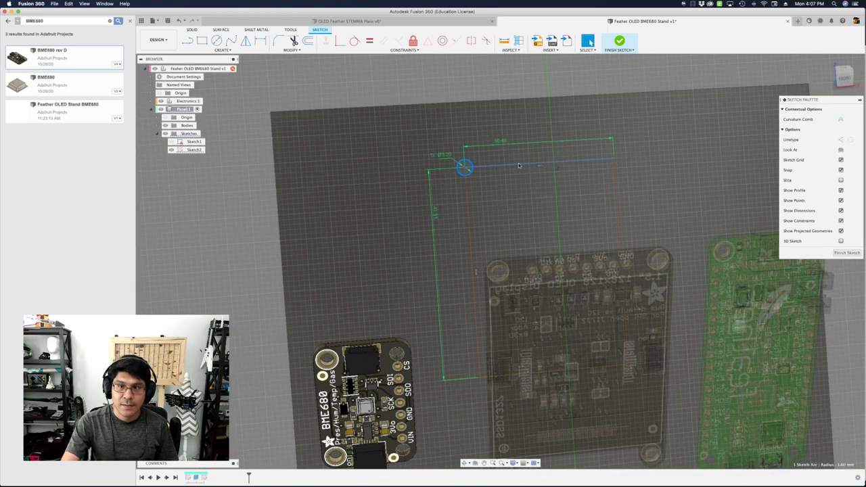
pyautogui.scroll(4, 519, 165)
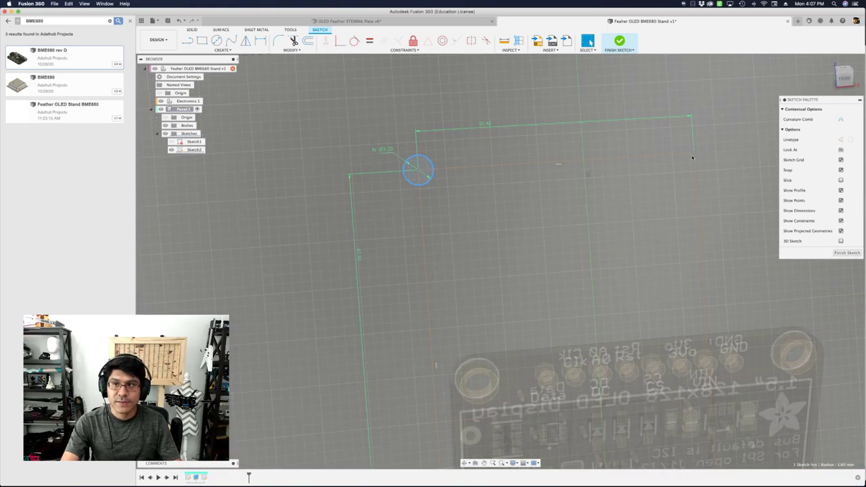
# Add a circle at the construction rectangle's upper-right corner with its diameter set to mountingHole
pyautogui.press('c')
pyautogui.click(693, 150)
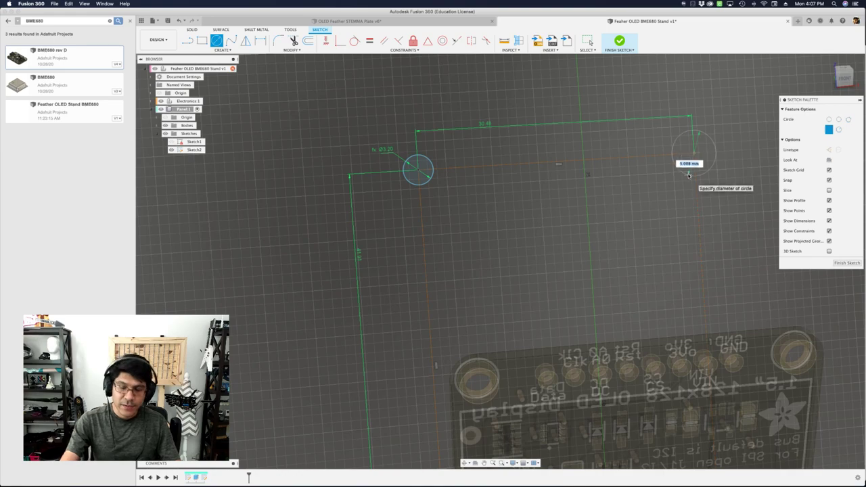
pyautogui.write('3.2')
pyautogui.press('Return')
pyautogui.scroll(-5, 689, 173)
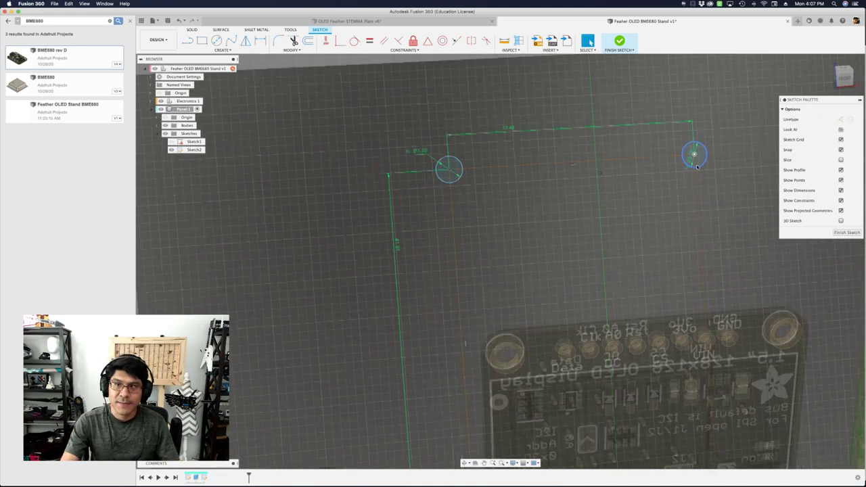
# Add a circle at the construction rectangle's lower-left corner with its diameter set to mountingHole
pyautogui.scroll(3, 547, 371)
pyautogui.press('c')
pyautogui.click(568, 315)
pyautogui.write('mountingHole')
pyautogui.press('Down')
pyautogui.press('Return')
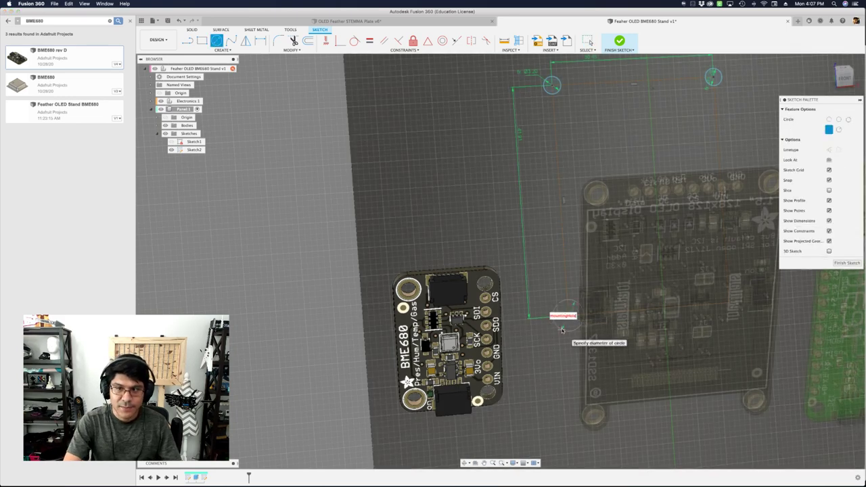
pyautogui.press('Return')
# Hide the Electronics component and add a circle with diameter mountingHole at the construction rectangle's lower-right corner
pyautogui.moveTo(756, 306)
pyautogui.mouseDown(button='middle')
pyautogui.moveTo(554, 300)
pyautogui.moveTo(546, 282)
pyautogui.mouseUp(button='middle')
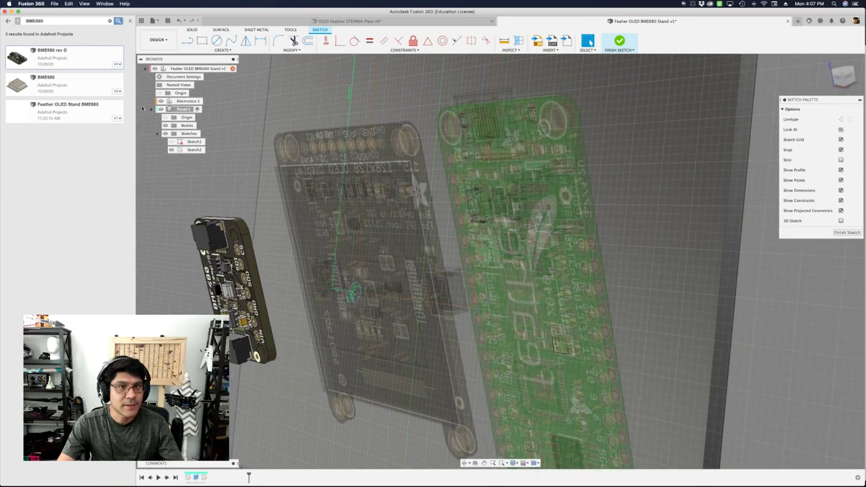
pyautogui.click(160, 101)
pyautogui.moveTo(415, 259)
pyautogui.keyDown('shift'); pyautogui.mouseDown(button='middle')
pyautogui.moveTo(475, 318)
pyautogui.moveTo(618, 294)
pyautogui.moveTo(615, 303)
pyautogui.mouseUp(button='middle'); pyautogui.keyUp('shift')
pyautogui.press('c')
pyautogui.click(615, 304)
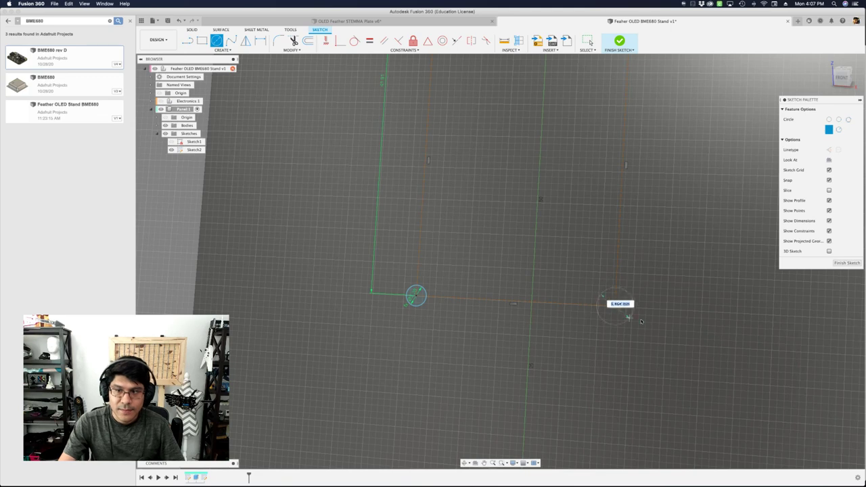
pyautogui.write('3')
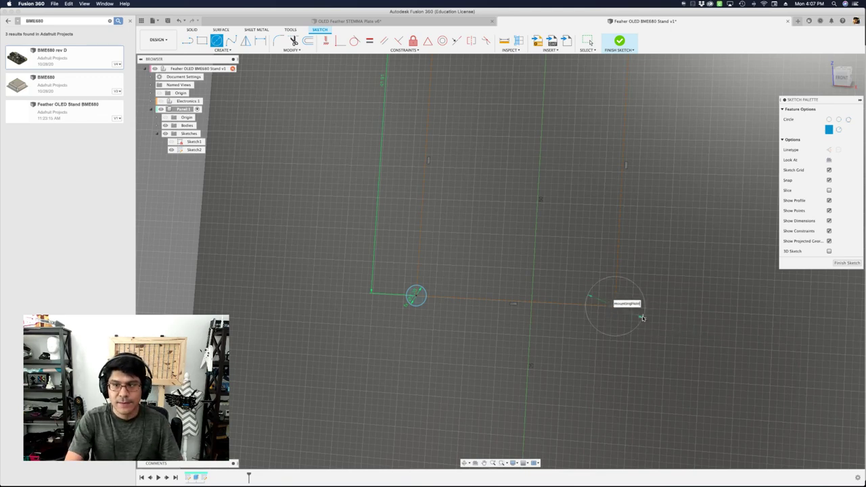
pyautogui.press('Return')
pyautogui.press('Escape')
# Move the diameter labels of the corner circles outward so they sit clear of the hole outlines
pyautogui.moveTo(639, 303); pyautogui.dragTo(642, 287)
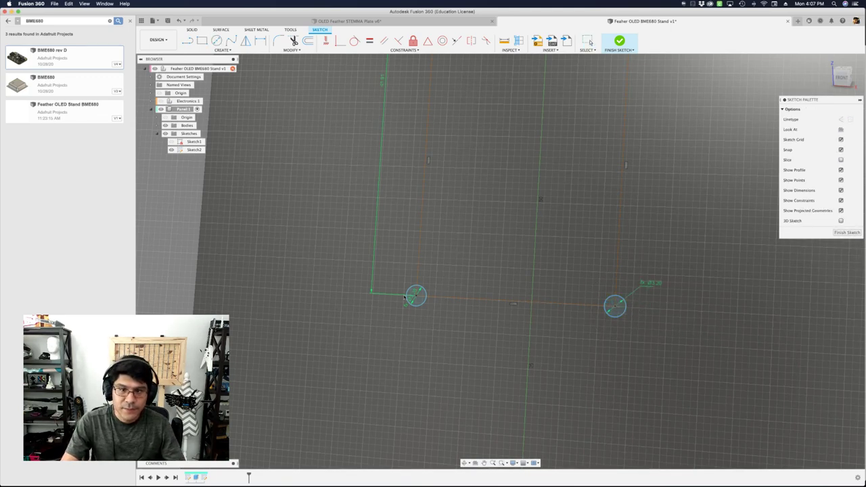
pyautogui.moveTo(412, 298); pyautogui.dragTo(370, 335)
pyautogui.scroll(-4, 370, 337)
pyautogui.moveTo(449, 255); pyautogui.dragTo(487, 294, button='middle')
pyautogui.scroll(4, 451, 181)
pyautogui.moveTo(426, 148); pyautogui.dragTo(424, 144)
pyautogui.click(424, 144)
pyautogui.press('Escape')
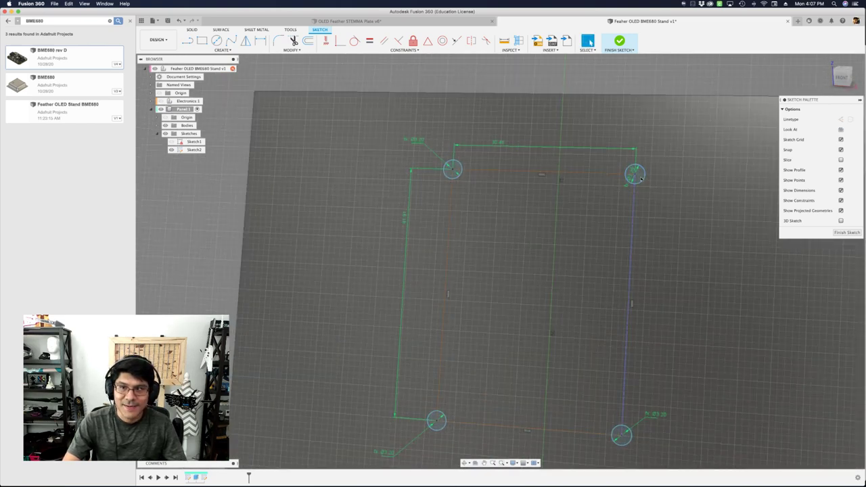
pyautogui.moveTo(634, 170); pyautogui.dragTo(664, 154)
# Move the construction rectangle with its four circles down the panel's vertical centerline toward the panel's middle
pyautogui.scroll(-4, 659, 156)
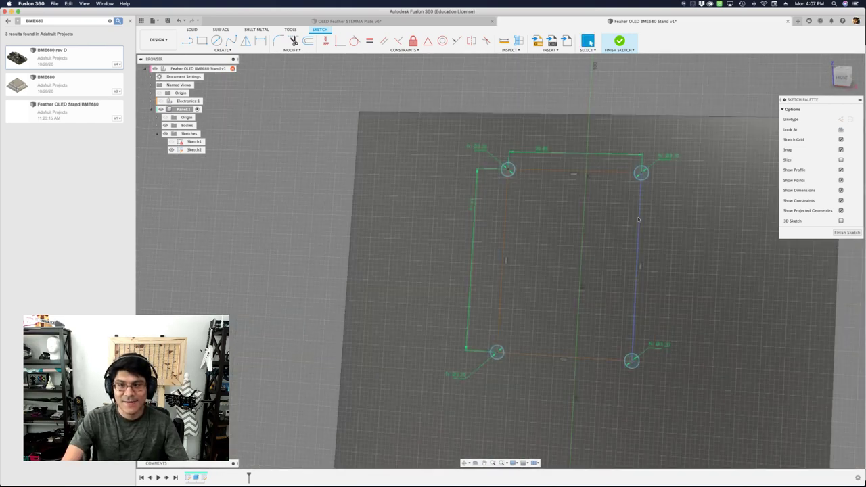
pyautogui.scroll(3, 637, 218)
pyautogui.click(643, 221)
pyautogui.moveTo(689, 276); pyautogui.dragTo(650, 225)
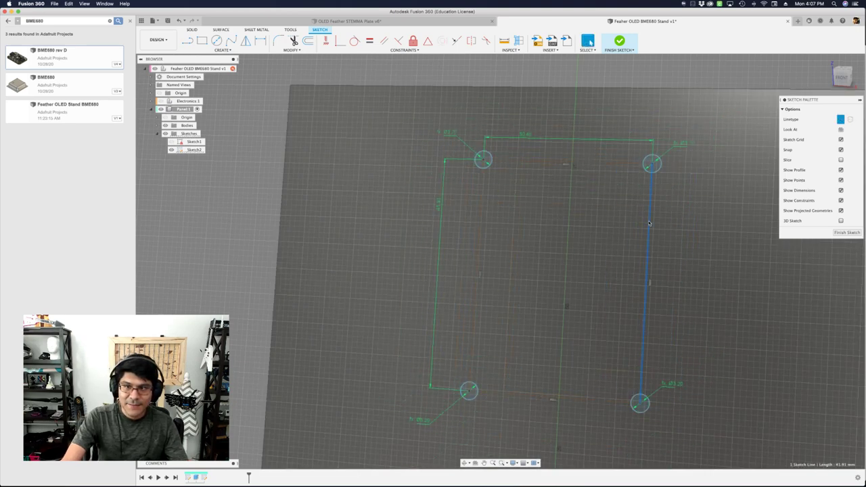
pyautogui.scroll(-3, 650, 224)
pyautogui.moveTo(636, 224)
pyautogui.keyDown('shift'); pyautogui.mouseDown(button='middle')
pyautogui.moveTo(607, 300)
pyautogui.moveTo(616, 278)
pyautogui.mouseUp(button='middle'); pyautogui.keyUp('shift')
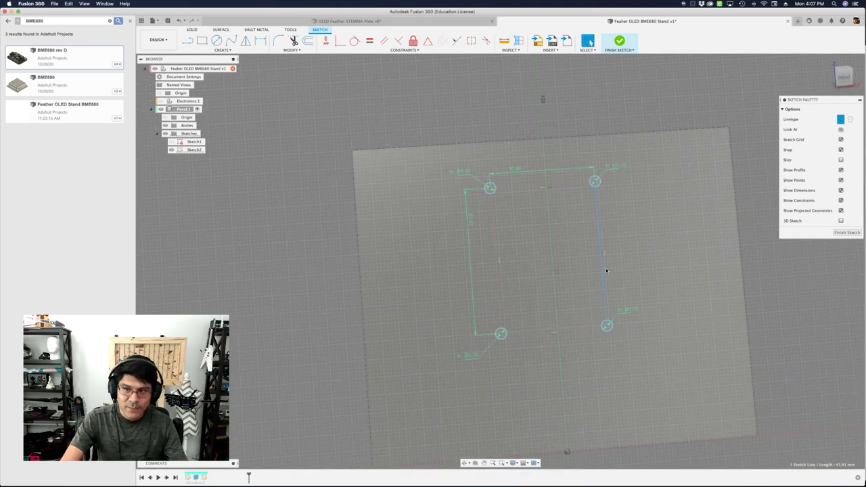
pyautogui.moveTo(602, 269)
pyautogui.mouseDown()
pyautogui.moveTo(619, 316)
pyautogui.moveTo(618, 293)
pyautogui.mouseUp()
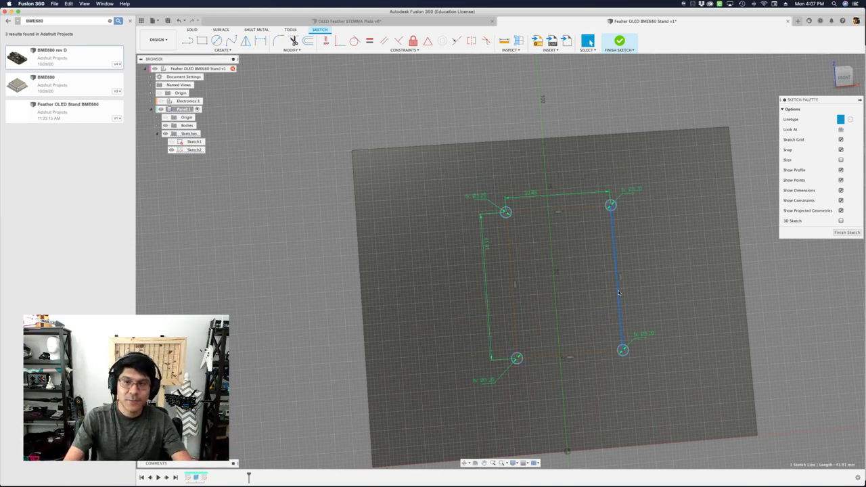
# Project the panel's left vertical edge into the OLED mounting-hole sketch
pyautogui.click(255, 194)
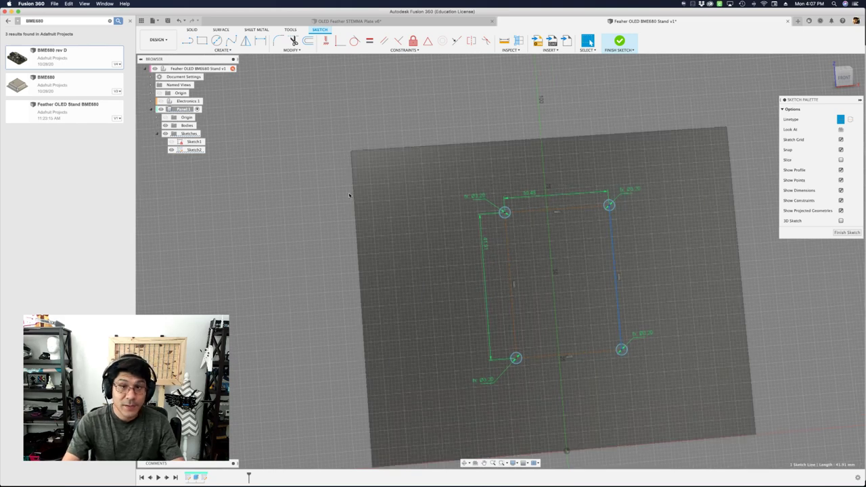
pyautogui.scroll(-3, 288, 193)
pyautogui.keyDown('shift'); pyautogui.moveTo(299, 193); pyautogui.dragTo(418, 196, button='middle'); pyautogui.keyUp('shift')
pyautogui.scroll(3, 424, 197)
pyautogui.scroll(-2, 406, 181)
pyautogui.keyDown('shift'); pyautogui.moveTo(410, 180); pyautogui.dragTo(382, 181, button='middle'); pyautogui.keyUp('shift')
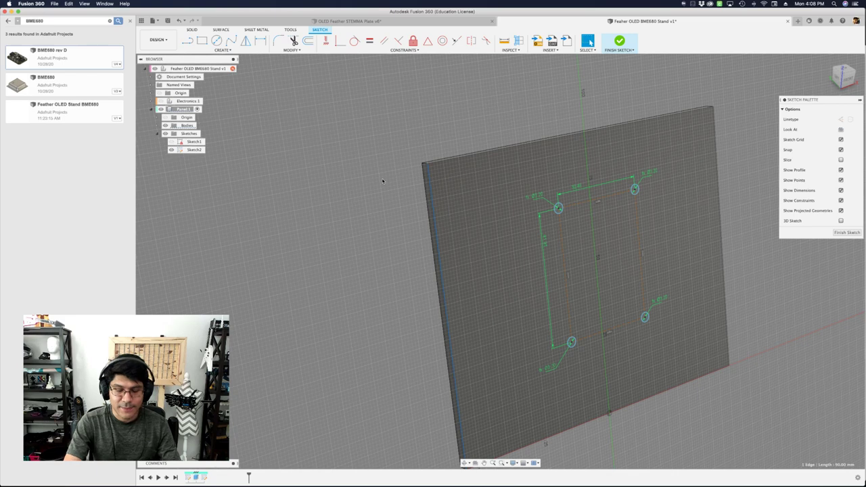
pyautogui.write('s')
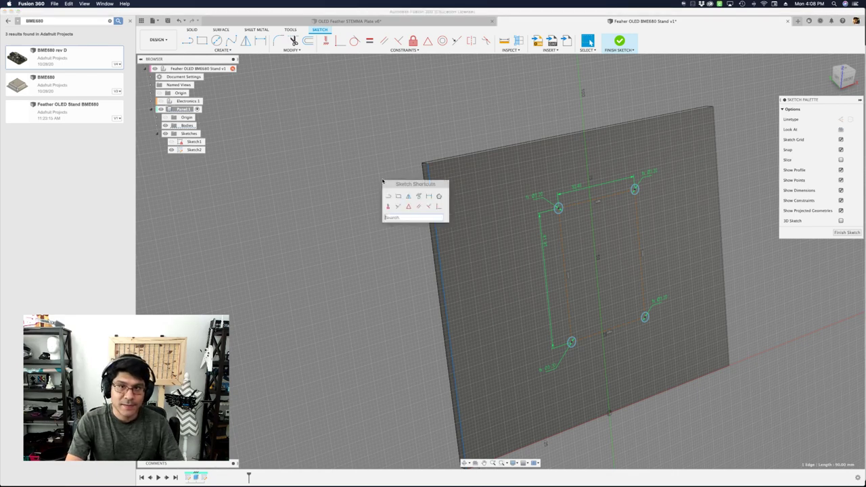
pyautogui.write('pro')
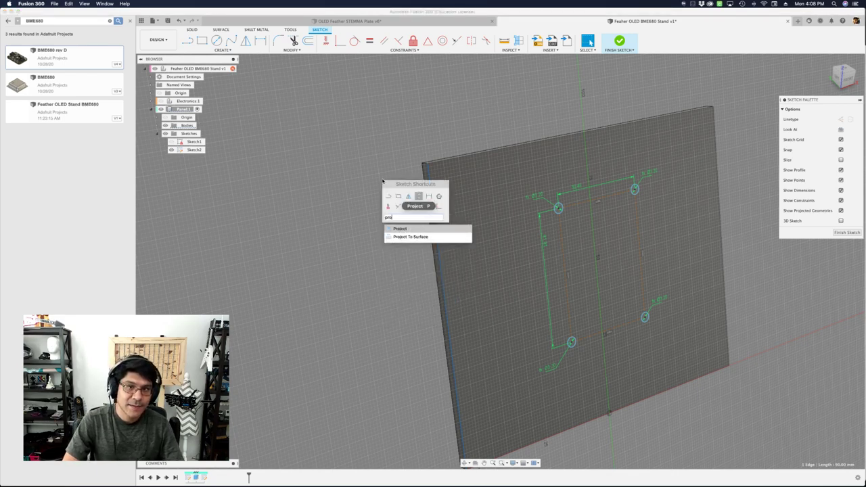
pyautogui.press('Return')
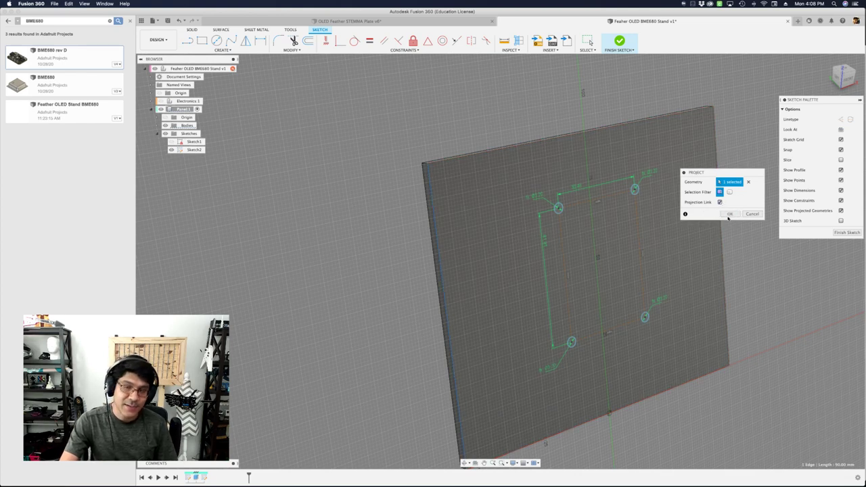
pyautogui.click(729, 215)
pyautogui.scroll(5, 434, 151)
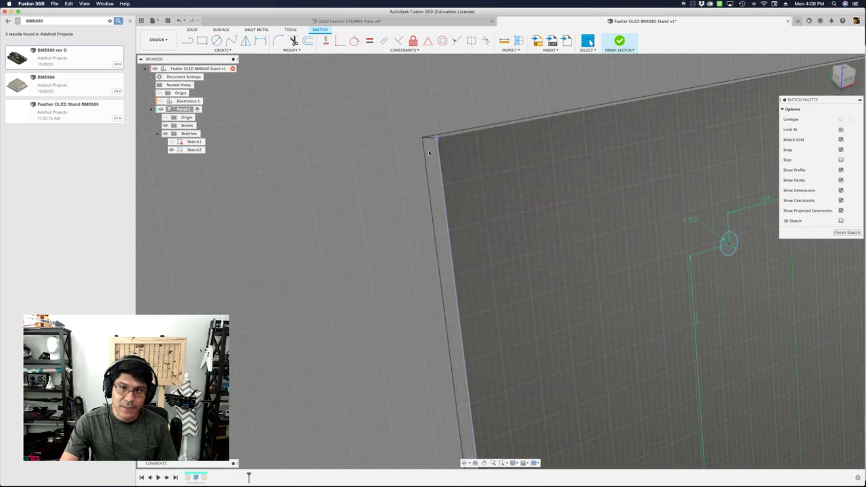
pyautogui.click(435, 156)
pyautogui.scroll(-5, 386, 174)
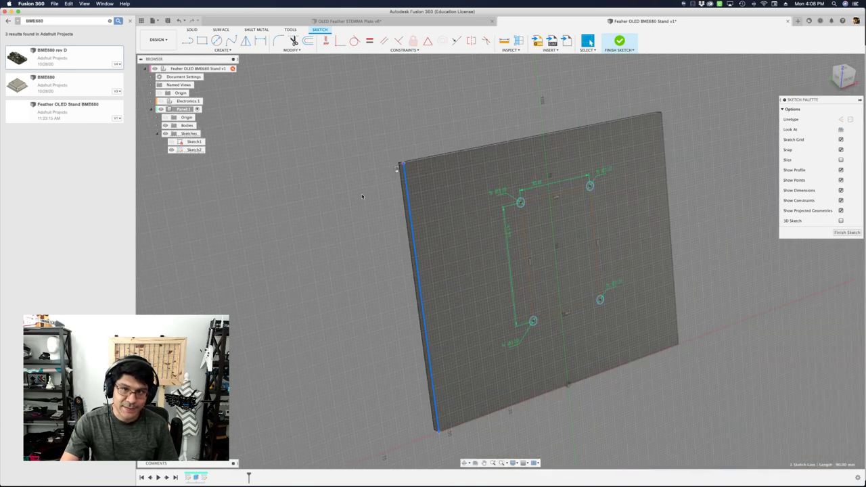
pyautogui.press('Escape')
# Draw a line about 43 mm long from the projected edge's midpoint to the midpoint of the construction rectangle's left side
pyautogui.keyDown('shift'); pyautogui.moveTo(362, 198); pyautogui.dragTo(385, 219, button='middle'); pyautogui.keyUp('shift')
pyautogui.scroll(4, 384, 221)
pyautogui.press('l')
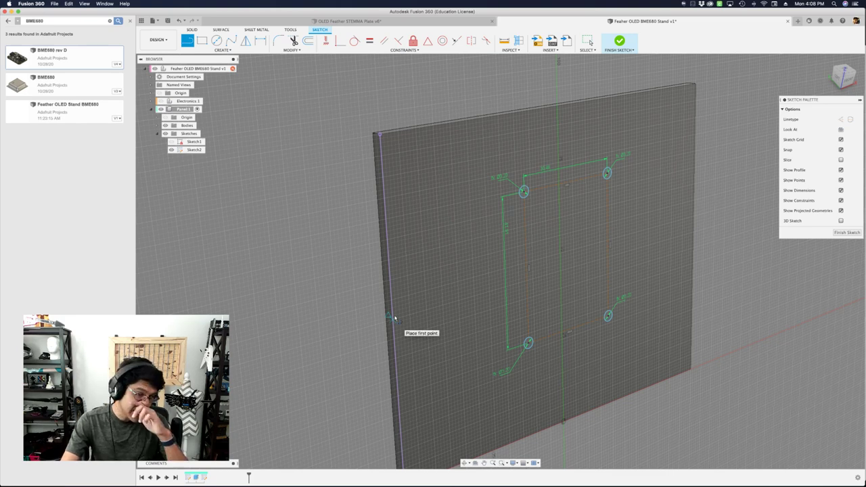
pyautogui.click(392, 318)
pyautogui.scroll(2, 514, 292)
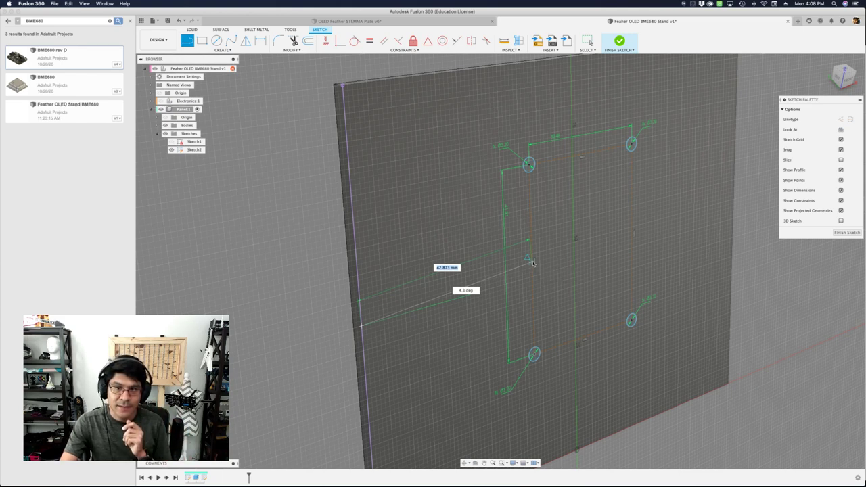
pyautogui.doubleClick(533, 261)
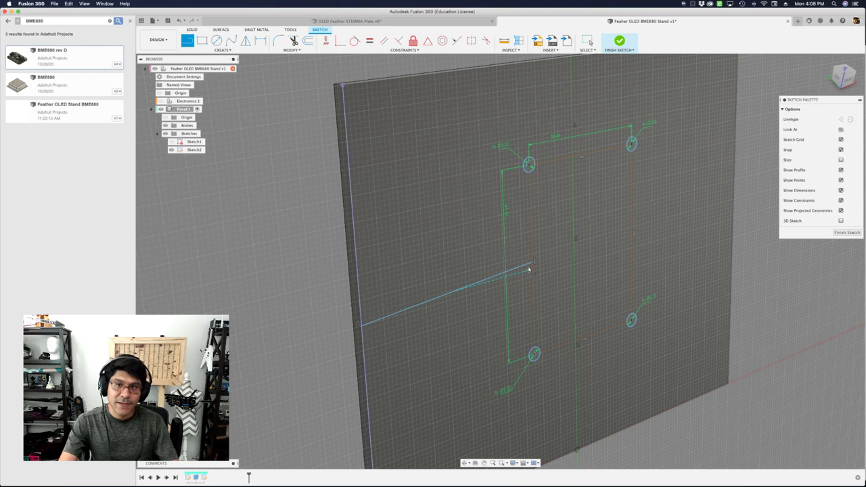
pyautogui.press('Escape')
# Shift the hole rectangle slightly upward and apply a Horizontal/Vertical constraint to the line joining it to the projected edge
pyautogui.moveTo(534, 271); pyautogui.dragTo(531, 249)
pyautogui.click(487, 265)
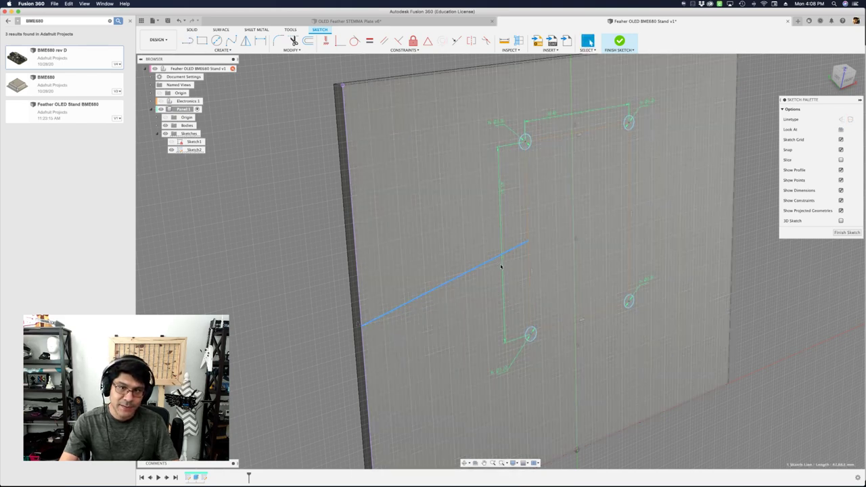
pyautogui.press('s')
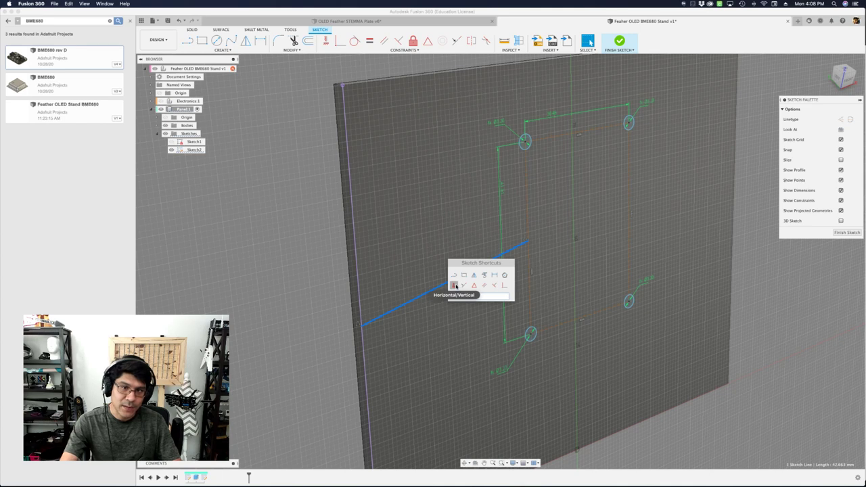
pyautogui.click(454, 286)
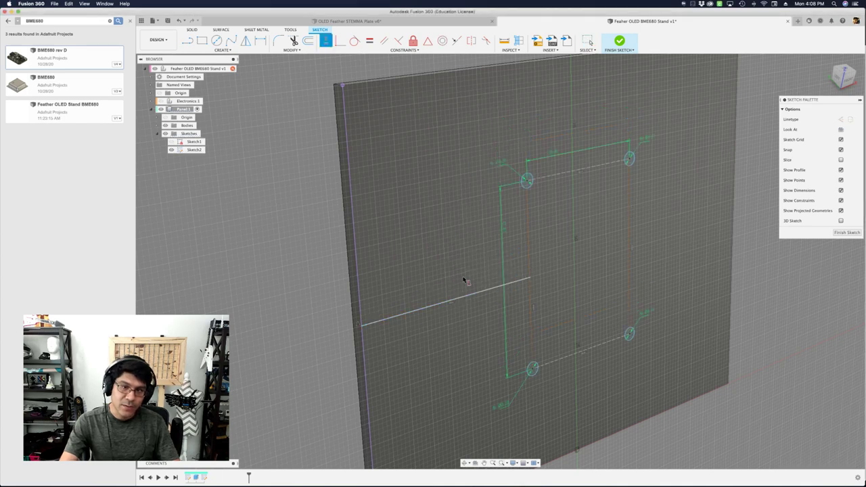
pyautogui.press('Escape')
# Convert the horizontal connecting line to construction geometry and move the hole rectangle slightly toward the panel's left edge
pyautogui.scroll(3, 462, 280)
pyautogui.scroll(-4, 460, 282)
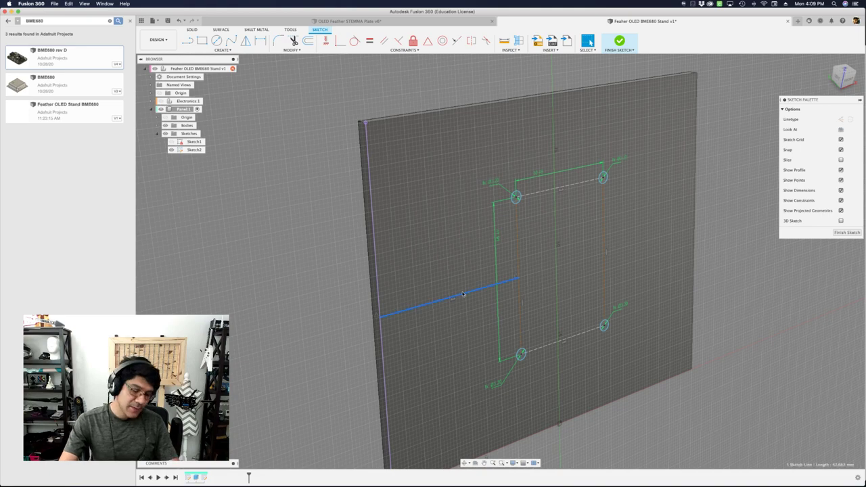
pyautogui.click(462, 294)
pyautogui.moveTo(431, 292)
pyautogui.keyDown('shift'); pyautogui.mouseDown(button='middle')
pyautogui.moveTo(501, 259)
pyautogui.moveTo(476, 260)
pyautogui.mouseUp(button='middle'); pyautogui.keyUp('shift')
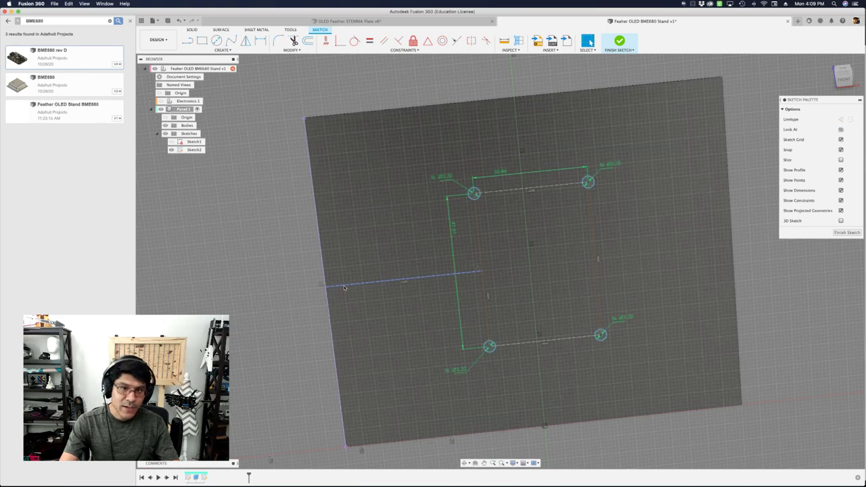
pyautogui.keyDown('shift'); pyautogui.moveTo(344, 287); pyautogui.dragTo(346, 284, button='middle'); pyautogui.keyUp('shift')
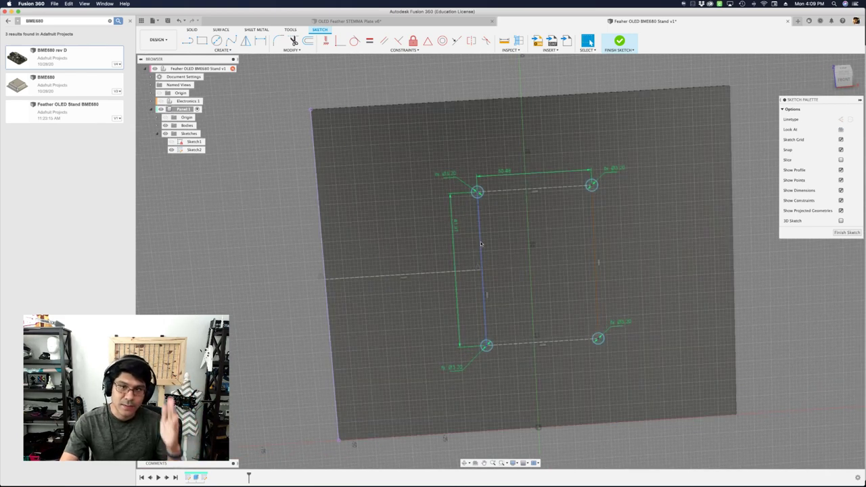
pyautogui.click(477, 243)
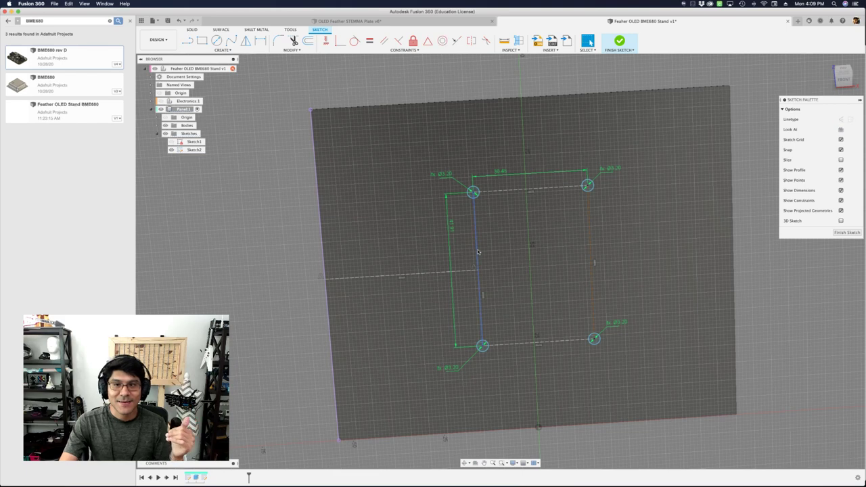
pyautogui.moveTo(474, 248)
pyautogui.mouseDown()
pyautogui.moveTo(413, 252)
pyautogui.moveTo(474, 264)
pyautogui.moveTo(446, 268)
pyautogui.moveTo(467, 272)
pyautogui.mouseUp()
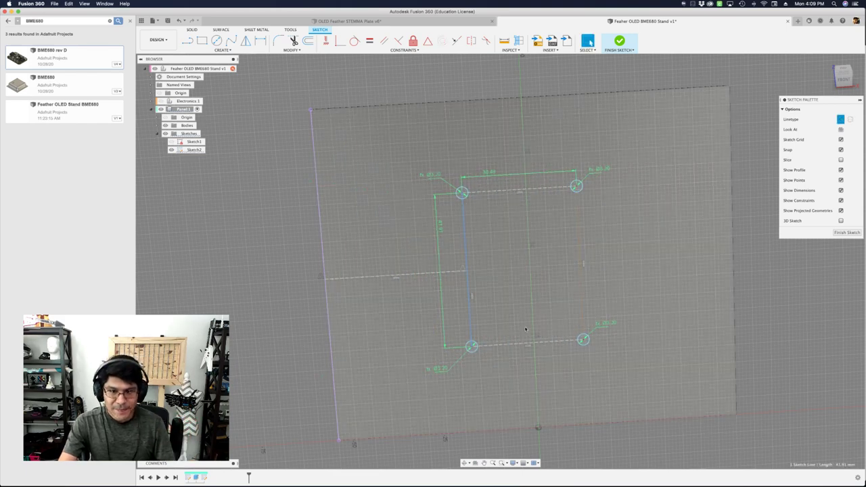
# Draw a line about 24 mm long from the midpoint of the panel's bottom edge to the midpoint of the construction rectangle's bottom side
pyautogui.moveTo(528, 202)
pyautogui.keyDown('shift'); pyautogui.mouseDown(button='middle')
pyautogui.moveTo(518, 233)
pyautogui.moveTo(534, 380)
pyautogui.moveTo(523, 387)
pyautogui.mouseUp(button='middle'); pyautogui.keyUp('shift')
pyautogui.scroll(-3, 518, 233)
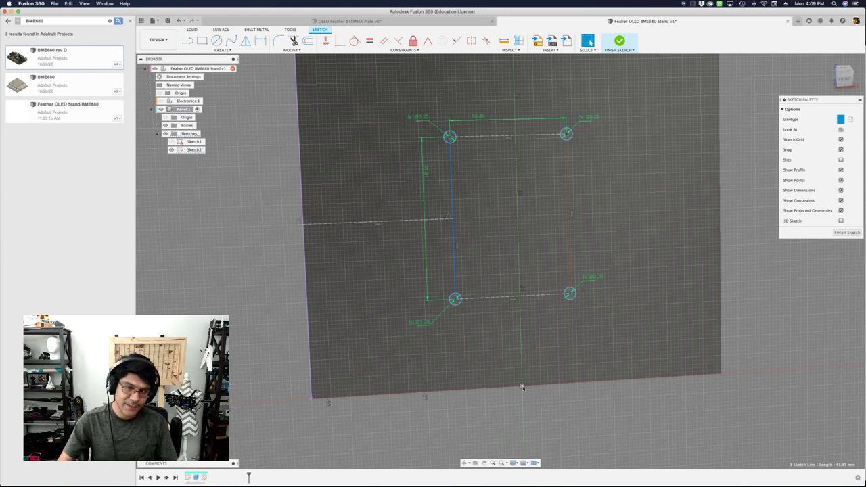
pyautogui.press('l')
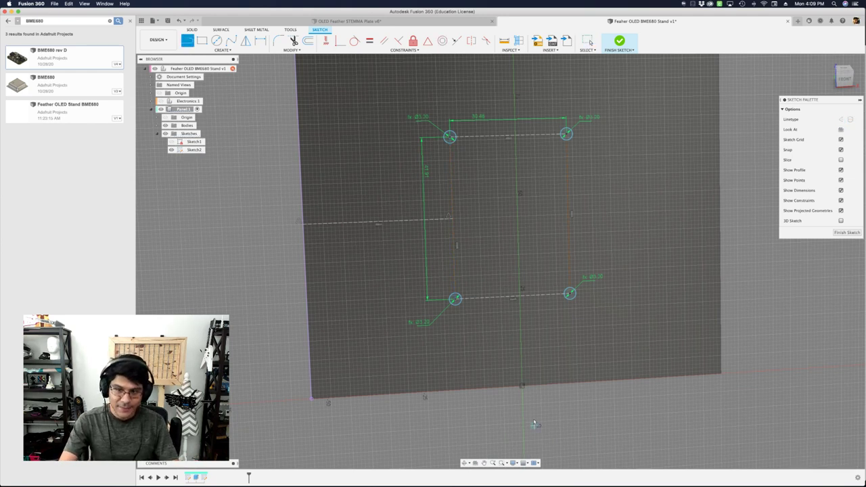
pyautogui.click(521, 385)
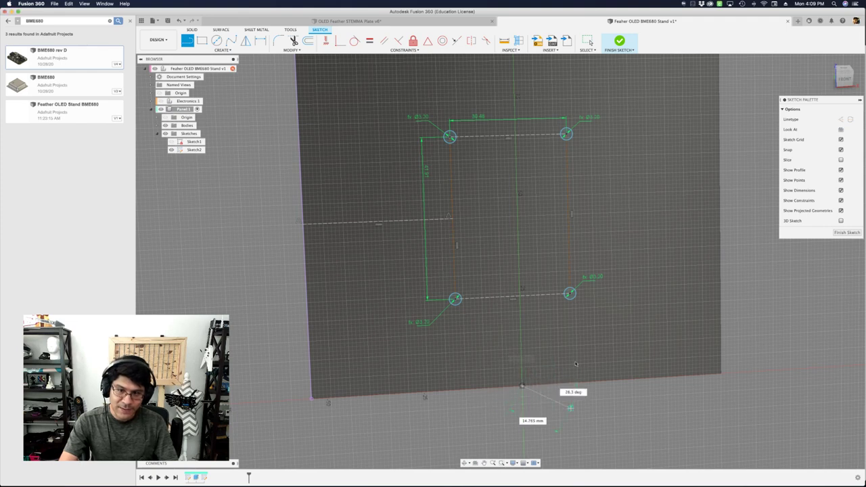
pyautogui.scroll(3, 553, 313)
pyautogui.scroll(2, 496, 290)
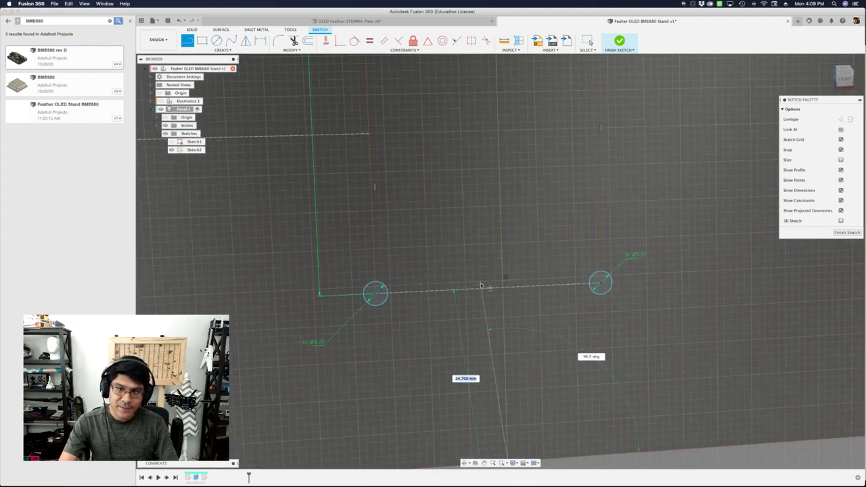
pyautogui.scroll(2, 483, 288)
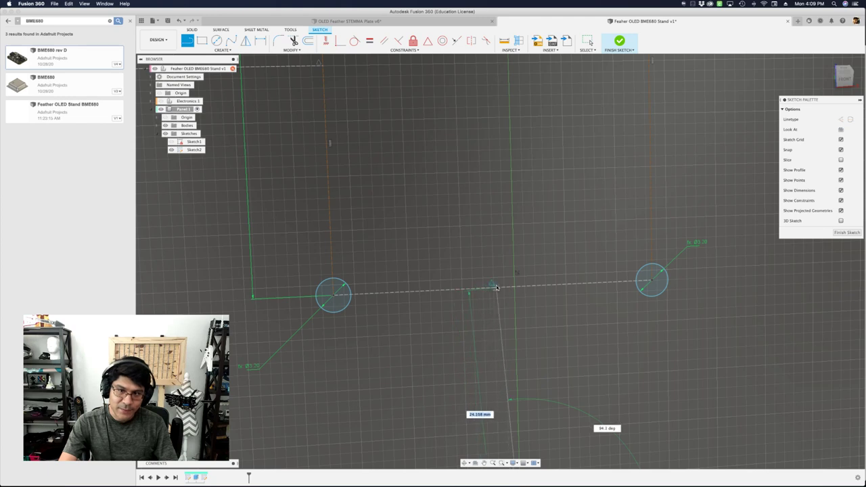
pyautogui.doubleClick(495, 289)
pyautogui.scroll(-4, 521, 344)
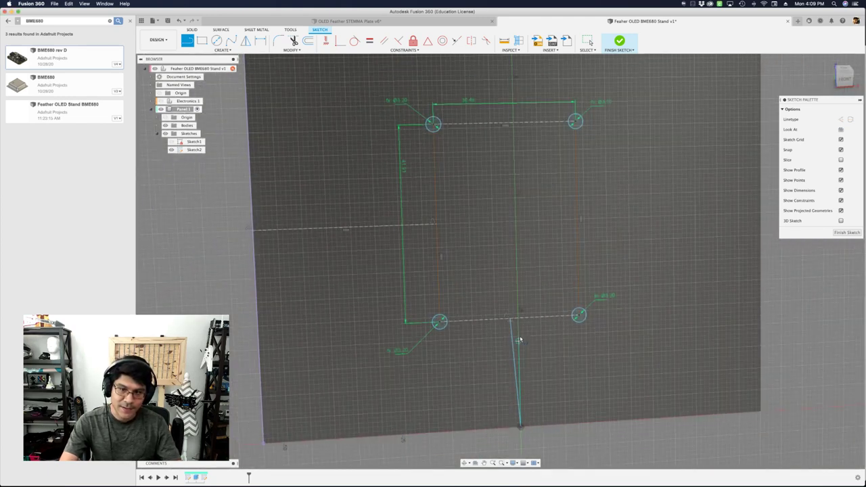
pyautogui.press('Escape')
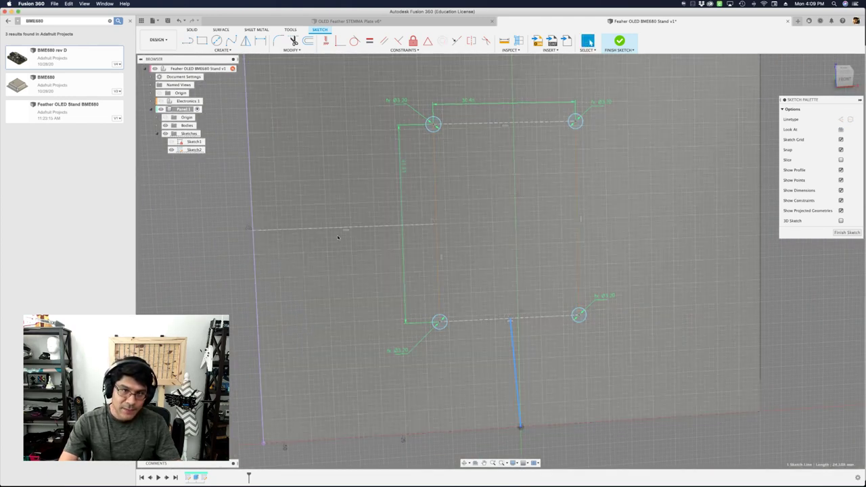
# Apply a Horizontal/Vertical constraint to the line below the rectangle so the mounting-hole pattern is centered on the panel
pyautogui.click(338, 229)
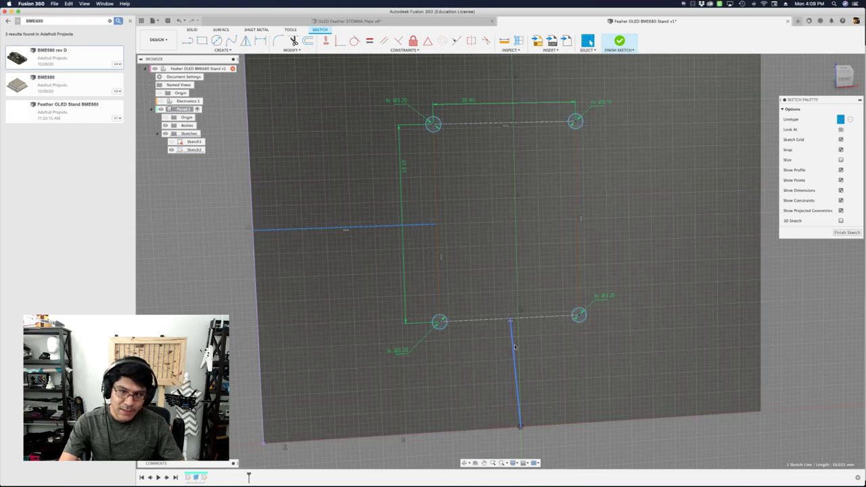
pyautogui.click(512, 349)
pyautogui.press('s')
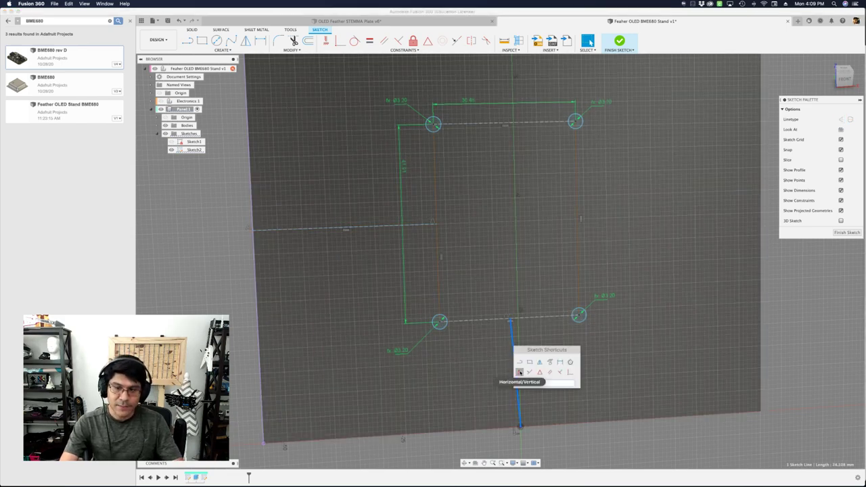
pyautogui.click(518, 373)
pyautogui.press('Escape')
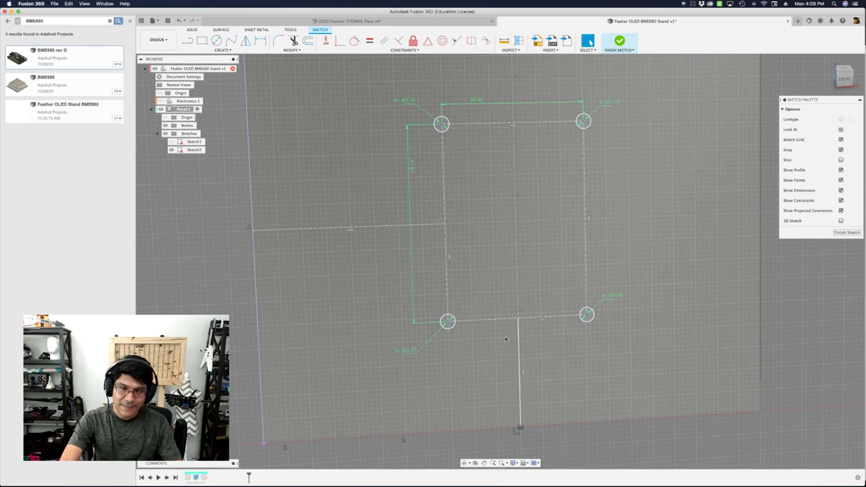
# Convert the vertical connecting line to construction geometry and finish the mounting-hole sketch
pyautogui.click(519, 344)
pyautogui.click(519, 343)
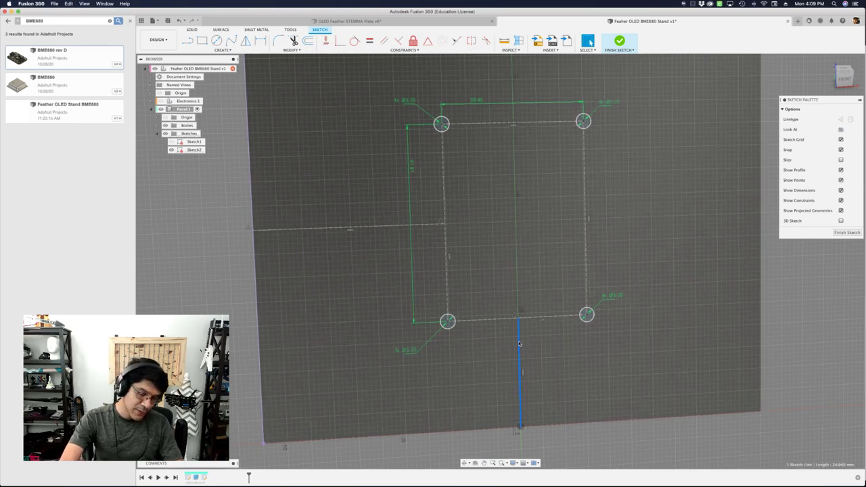
pyautogui.click(552, 362)
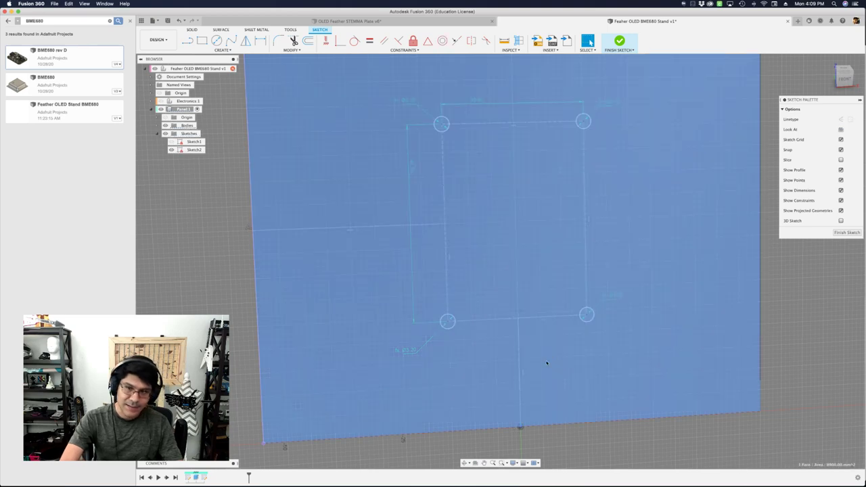
pyautogui.click(627, 422)
pyautogui.keyDown('shift'); pyautogui.moveTo(627, 422); pyautogui.dragTo(573, 361, button='middle'); pyautogui.keyUp('shift')
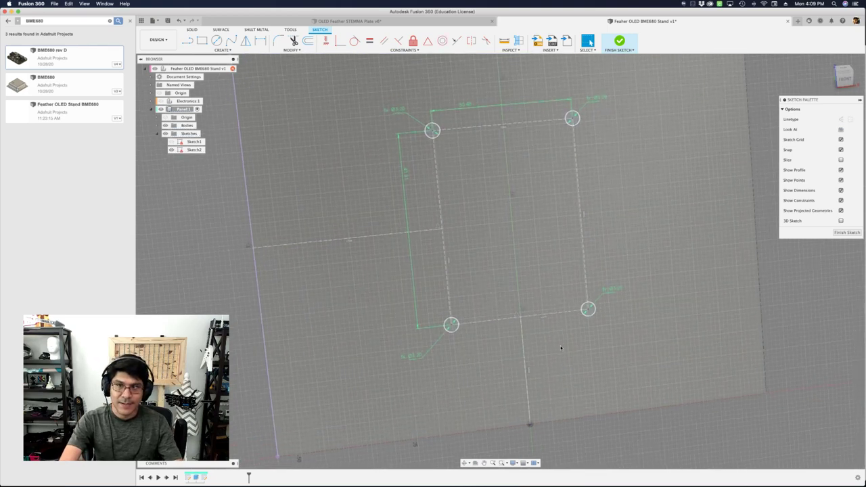
pyautogui.scroll(-3, 540, 244)
pyautogui.moveTo(525, 209)
pyautogui.keyDown('shift'); pyautogui.mouseDown(button='middle')
pyautogui.moveTo(503, 177)
pyautogui.moveTo(464, 171)
pyautogui.mouseUp(button='middle'); pyautogui.keyUp('shift')
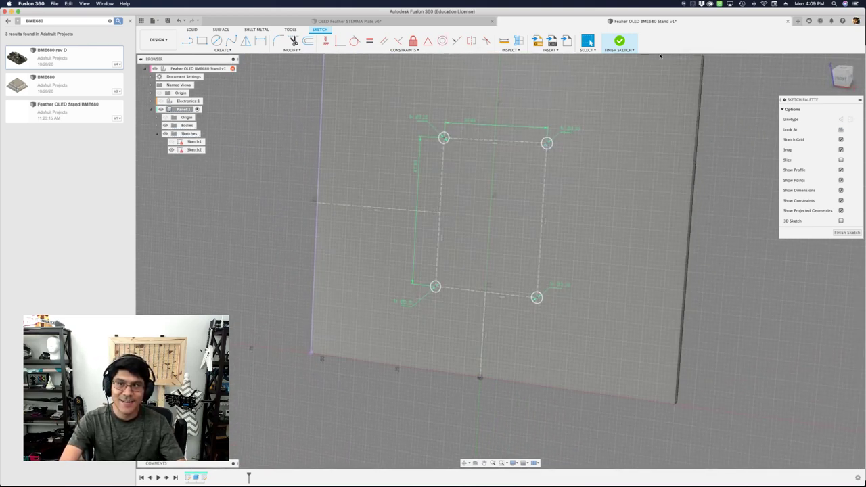
pyautogui.click(621, 40)
# Set the user parameter panelWidth to 60 mm
pyautogui.rightClick(459, 160)
pyautogui.click(319, 187)
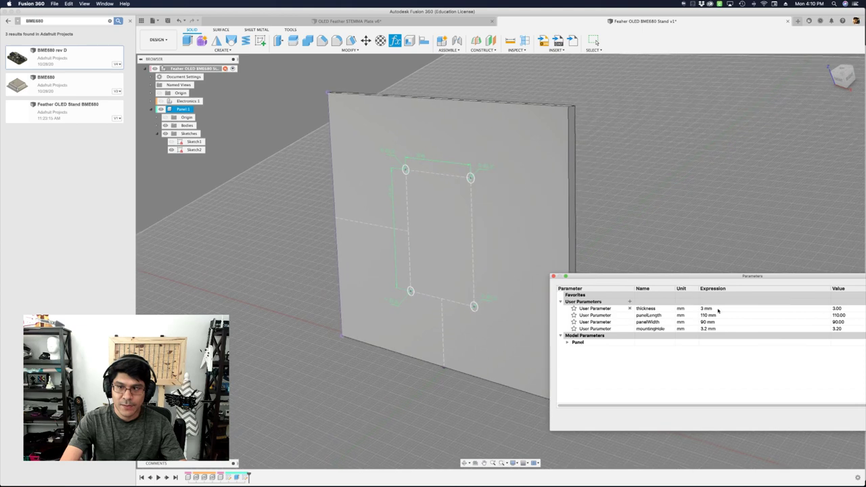
pyautogui.click(712, 322)
pyautogui.write('60')
pyautogui.press('Return')
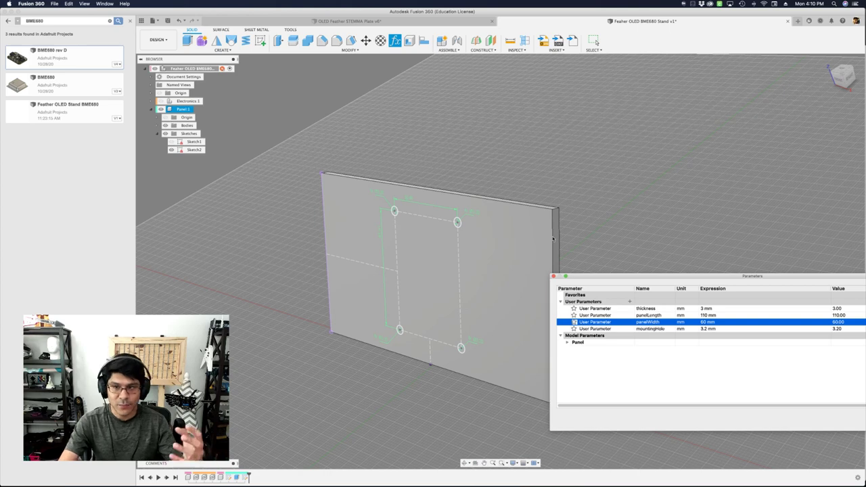
# Test the panel with the user parameter panelLength at 50 mm, and return the parameter to 110 mm
pyautogui.click(722, 315)
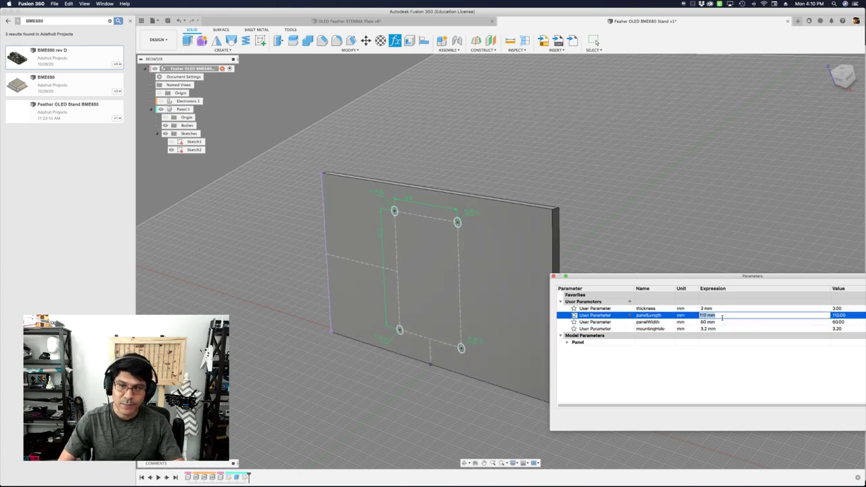
pyautogui.write('50')
pyautogui.press('Return')
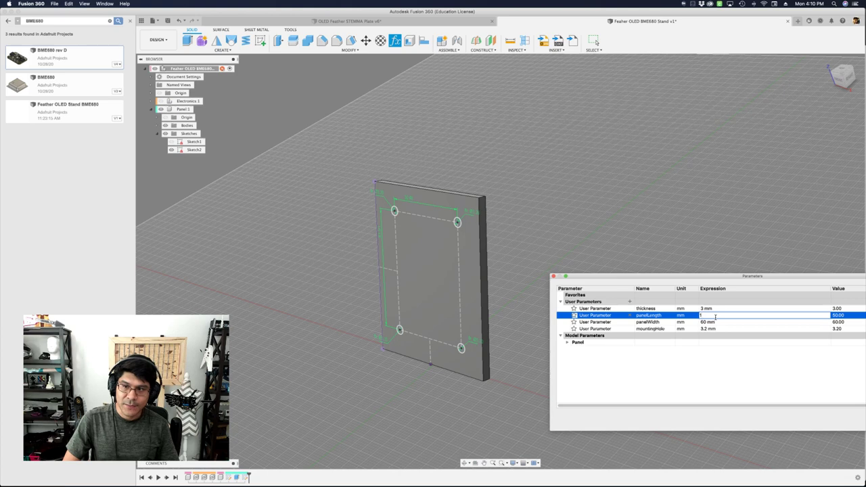
pyautogui.write('0')
pyautogui.press('Return')
# Set the user parameter panelWidth to 90 mm and close the parameter list
pyautogui.click(708, 322)
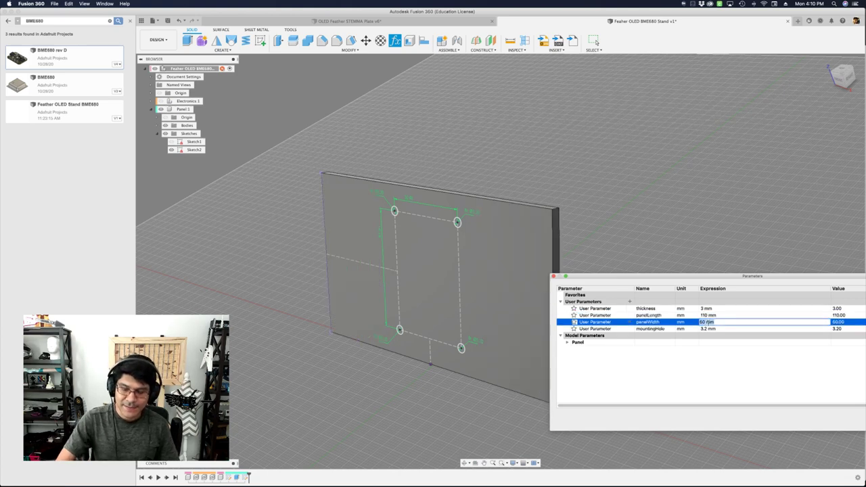
pyautogui.press('Return')
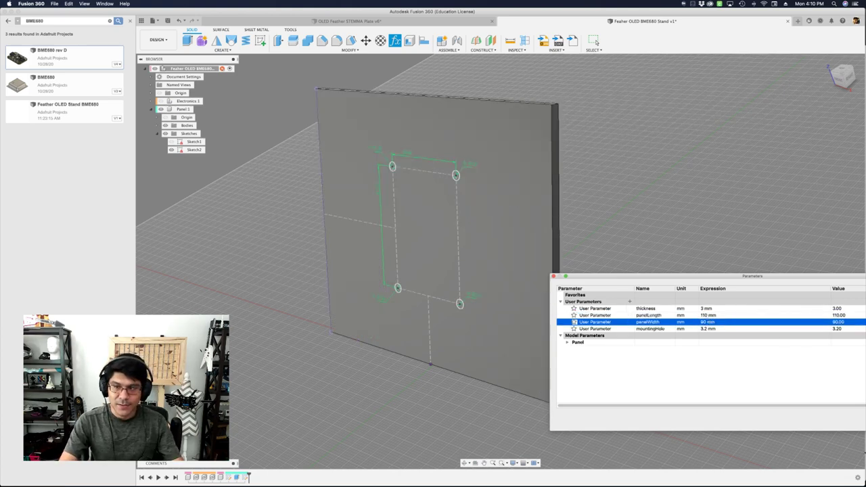
pyautogui.moveTo(744, 278); pyautogui.dragTo(664, 274)
pyautogui.click(857, 415)
# Show the panel's side-profile sketch to check its tilt against the mounting-hole pattern, and hide it again
pyautogui.keyDown('shift'); pyautogui.moveTo(609, 318); pyautogui.dragTo(470, 278, button='middle'); pyautogui.keyUp('shift')
pyautogui.click(171, 142)
pyautogui.moveTo(173, 141)
pyautogui.keyDown('shift'); pyautogui.mouseDown(button='middle')
pyautogui.moveTo(294, 196)
pyautogui.moveTo(516, 239)
pyautogui.moveTo(522, 219)
pyautogui.moveTo(530, 222)
pyautogui.moveTo(470, 140)
pyautogui.moveTo(460, 189)
pyautogui.moveTo(456, 160)
pyautogui.moveTo(393, 181)
pyautogui.mouseUp(button='middle'); pyautogui.keyUp('shift')
pyautogui.press('Escape')
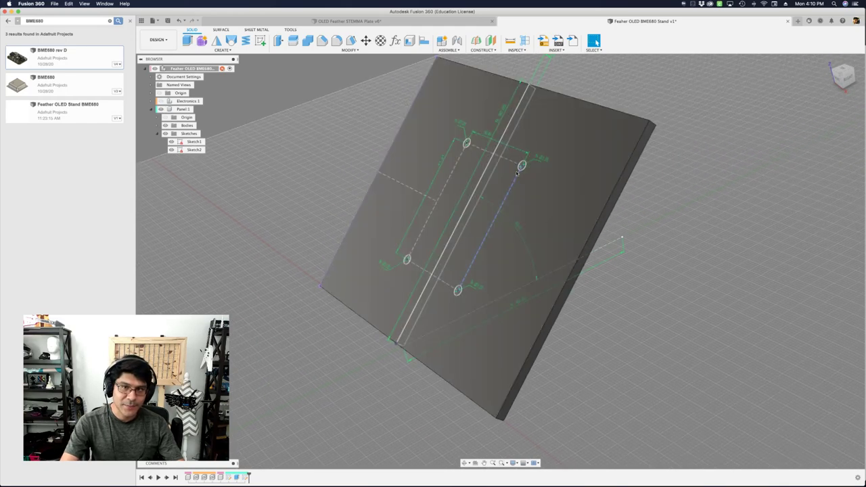
pyautogui.moveTo(589, 228)
pyautogui.keyDown('shift'); pyautogui.mouseDown(button='middle')
pyautogui.moveTo(562, 235)
pyautogui.moveTo(247, 162)
pyautogui.mouseUp(button='middle'); pyautogui.keyUp('shift')
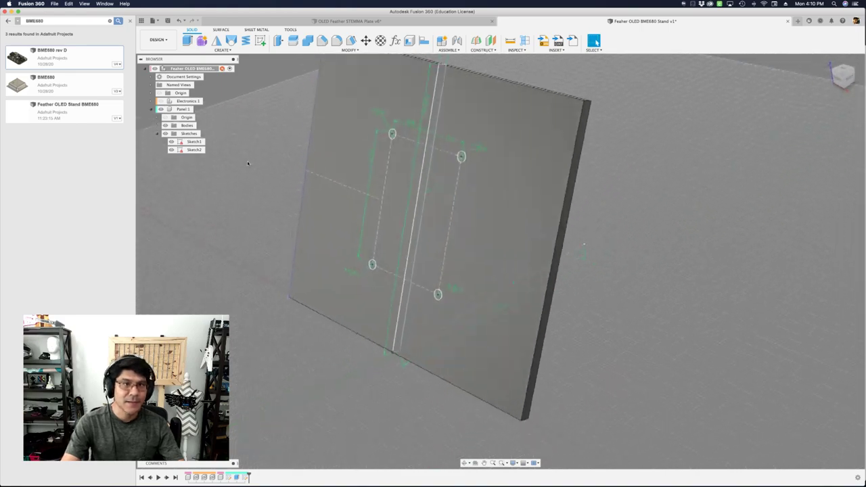
pyautogui.click(172, 142)
# Show the Electronics component in front of the panel's mounting-hole sketch
pyautogui.keyDown('shift'); pyautogui.moveTo(260, 211); pyautogui.dragTo(461, 182, button='middle'); pyautogui.keyUp('shift')
pyautogui.scroll(6, 495, 178)
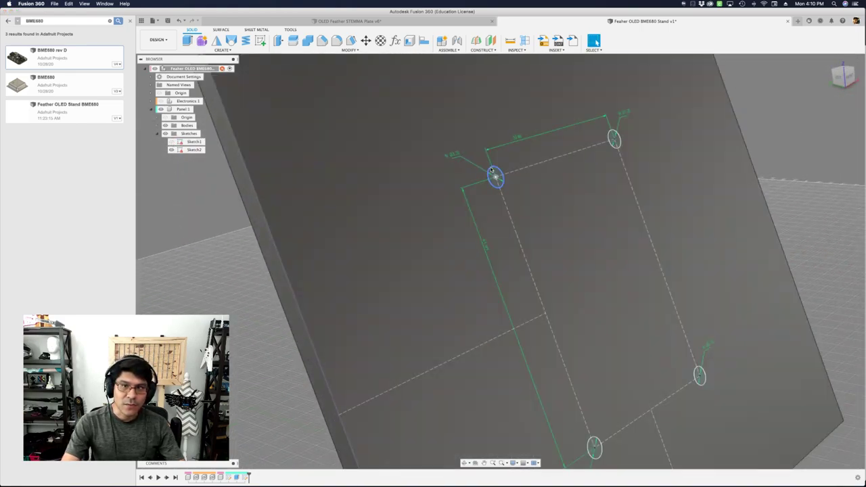
pyautogui.scroll(-4, 494, 177)
pyautogui.scroll(5, 492, 170)
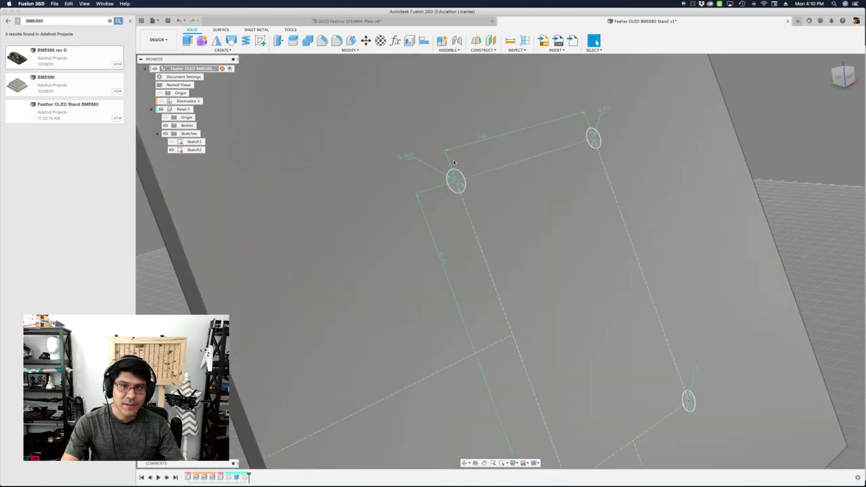
pyautogui.scroll(-8, 452, 203)
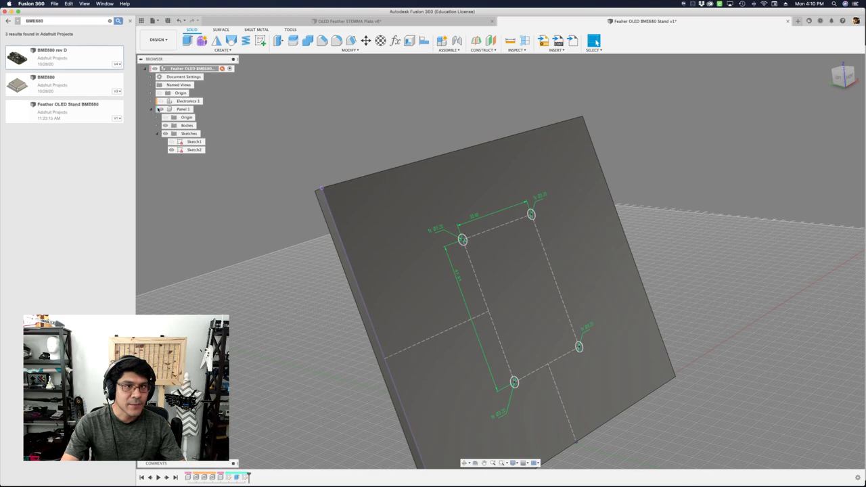
pyautogui.click(161, 101)
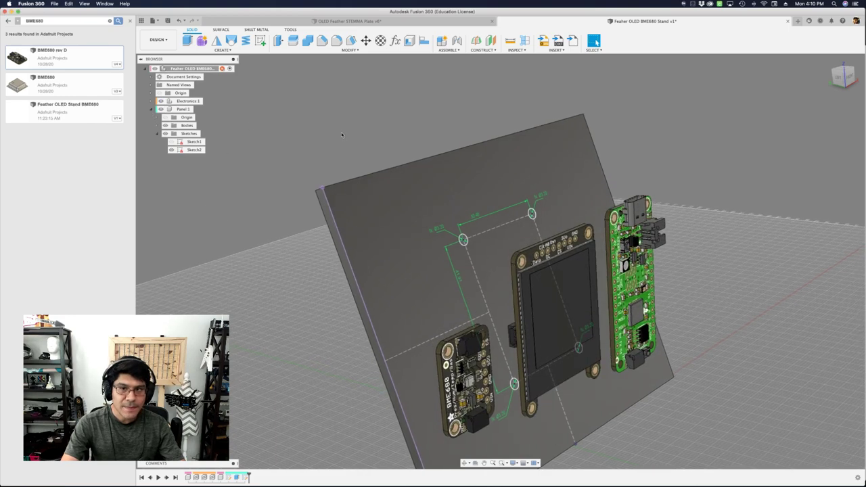
pyautogui.scroll(5, 537, 279)
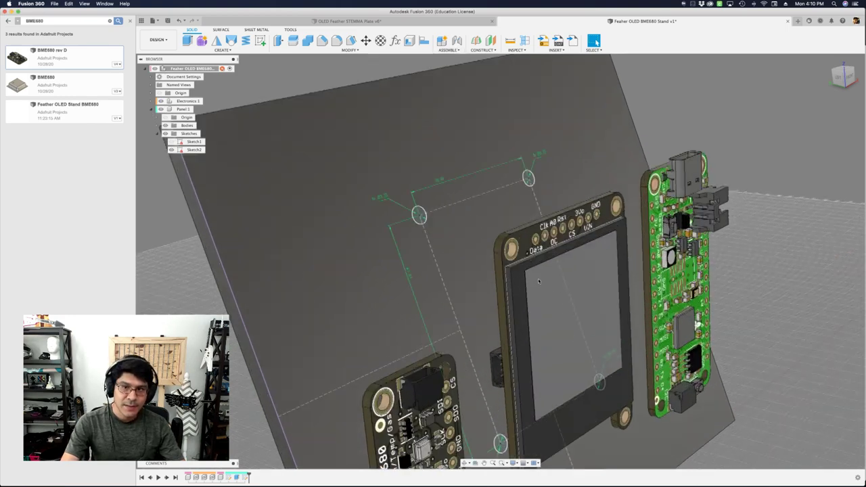
pyautogui.scroll(1, 501, 237)
pyautogui.scroll(-5, 482, 261)
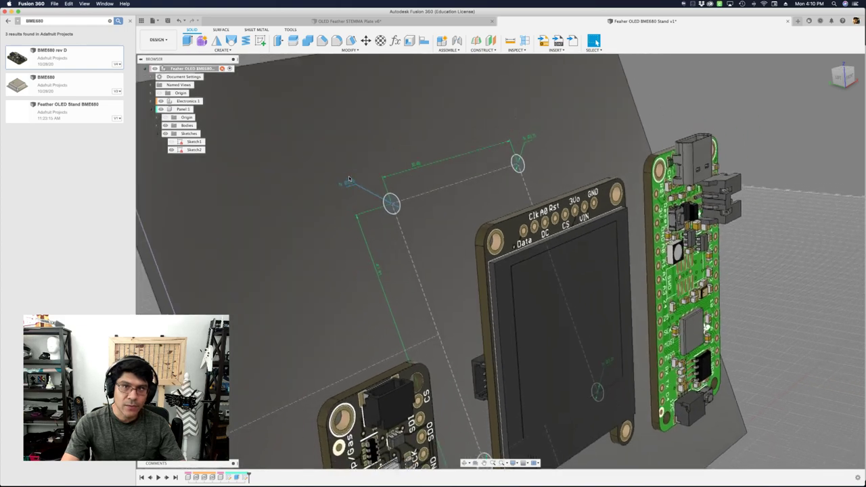
# Start a joint from the OLED board's upper mounting hole beside the Data pin to the matching hole circle on the panel
pyautogui.click(447, 51)
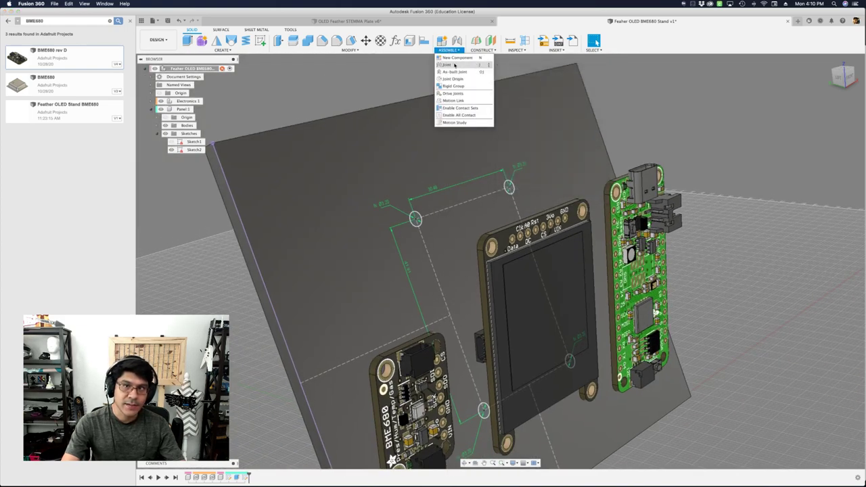
pyautogui.click(454, 65)
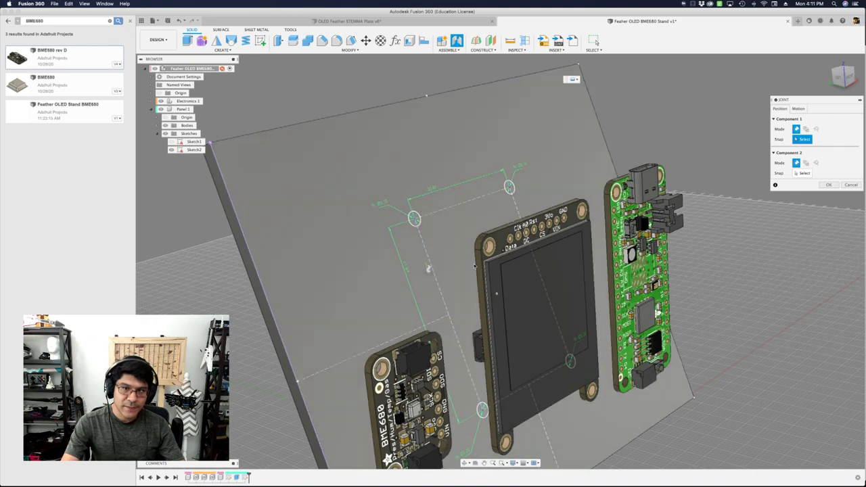
pyautogui.scroll(5, 481, 245)
pyautogui.scroll(5, 477, 245)
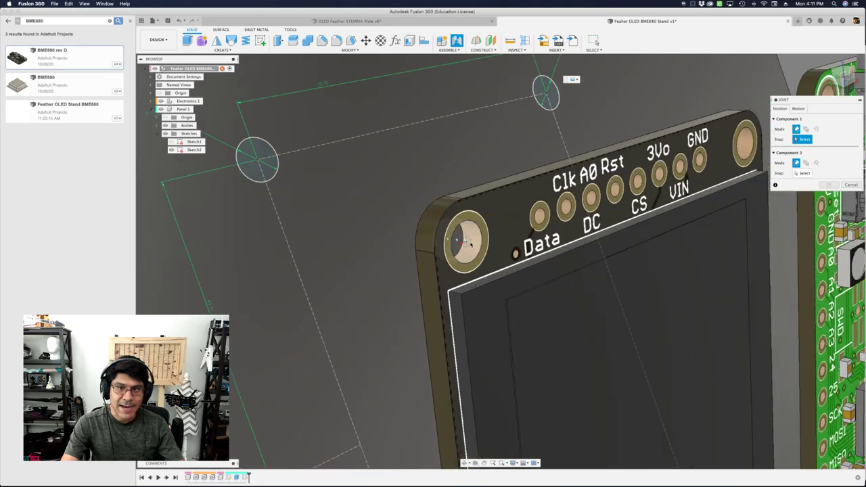
pyautogui.scroll(4, 457, 243)
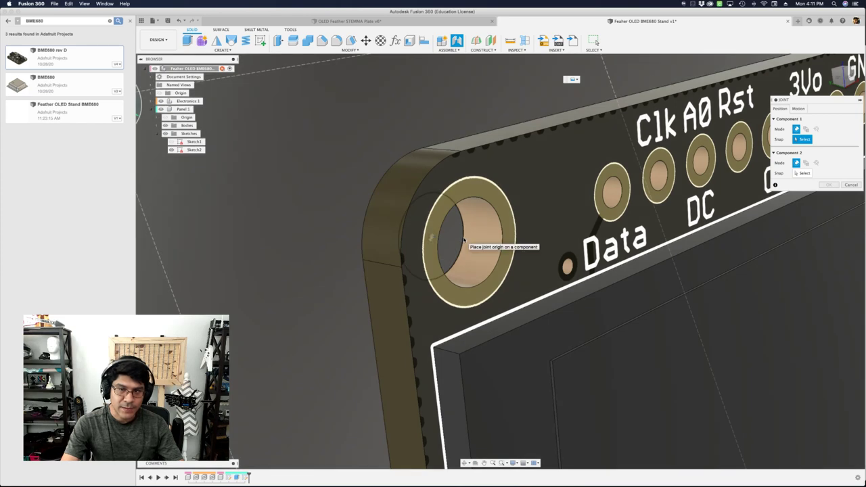
pyautogui.click(464, 240)
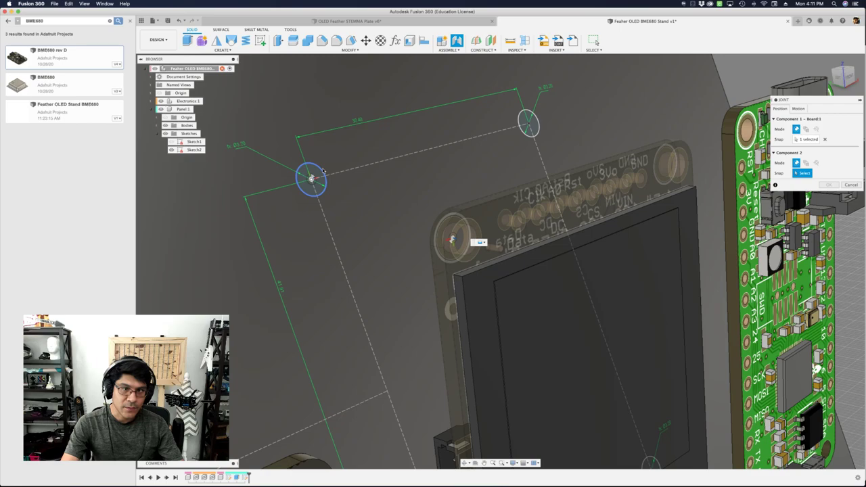
pyautogui.click(322, 171)
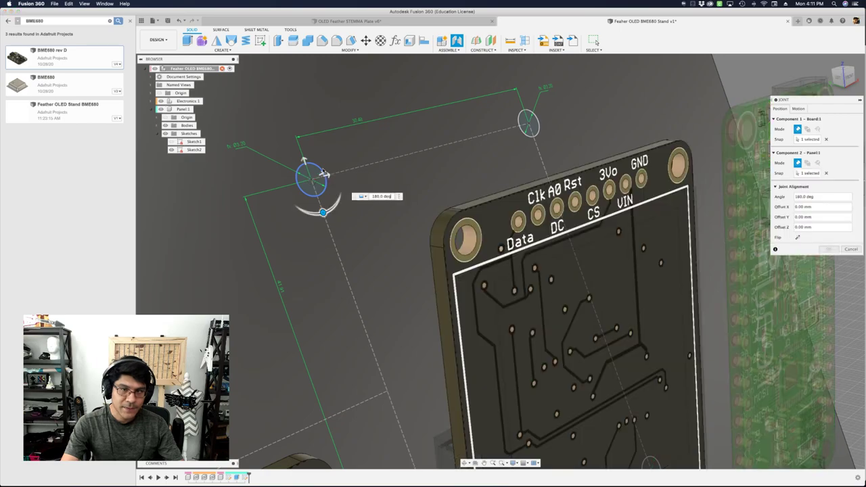
# Set the joint's Z offset to 6 mm to space the OLED board from the panel, and finish the joint
pyautogui.keyDown('shift'); pyautogui.hscroll(-10, 323, 171); pyautogui.keyUp('shift')
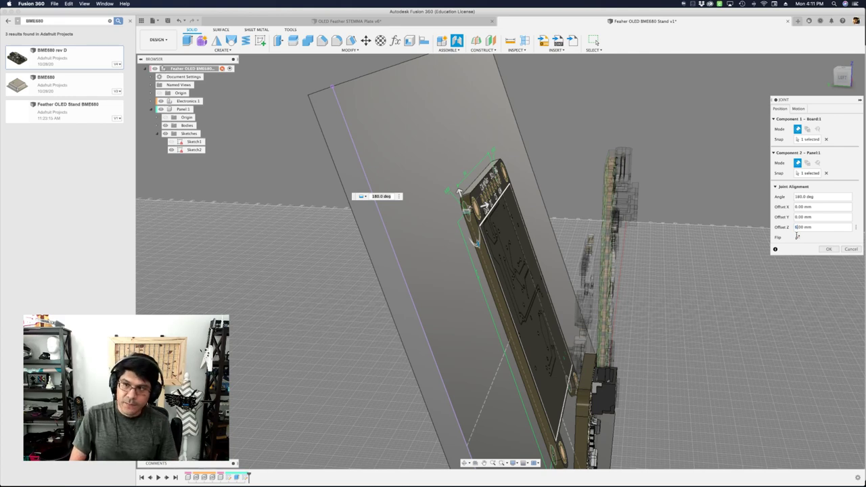
pyautogui.press('Return')
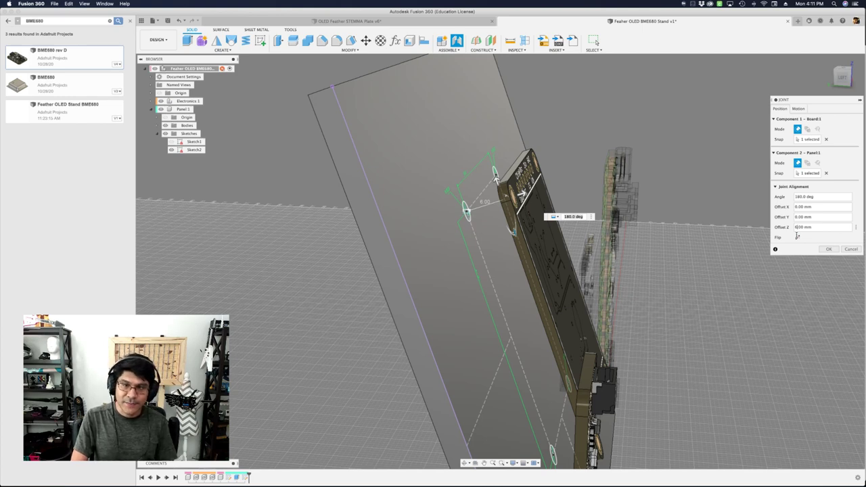
pyautogui.press('Return')
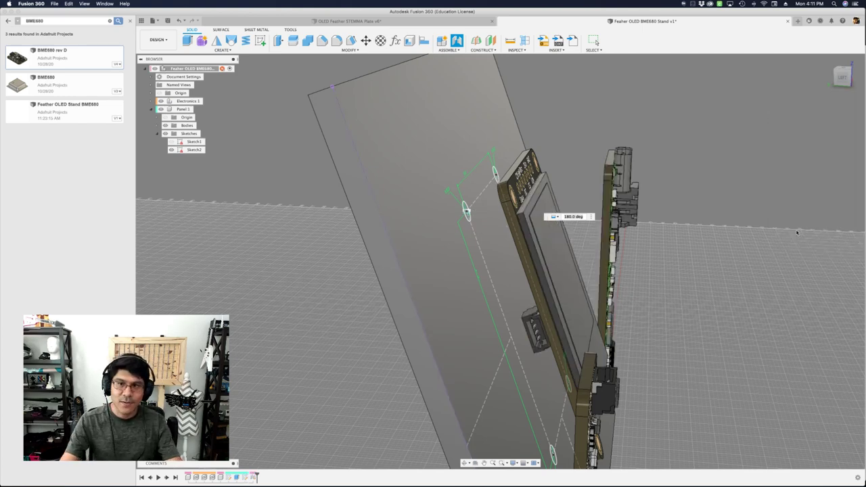
# Test the panel's tilt angle dimension at 45 degrees, and restore the previous angle
pyautogui.keyDown('shift'); pyautogui.moveTo(720, 248); pyautogui.dragTo(534, 274, button='middle'); pyautogui.keyUp('shift')
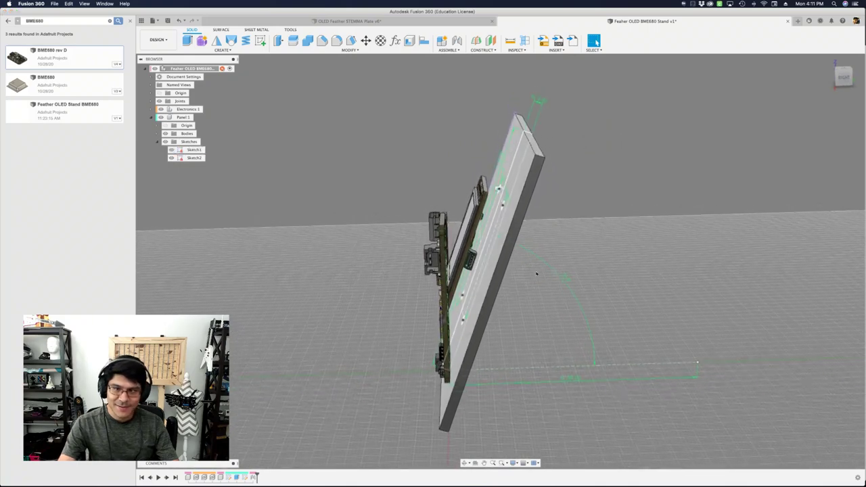
pyautogui.write('45')
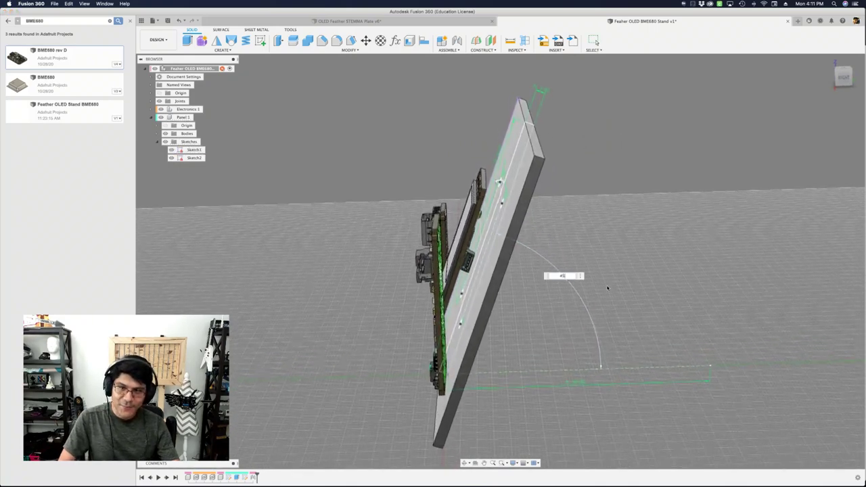
pyautogui.press('Return')
pyautogui.doubleClick(594, 310)
pyautogui.press('Return')
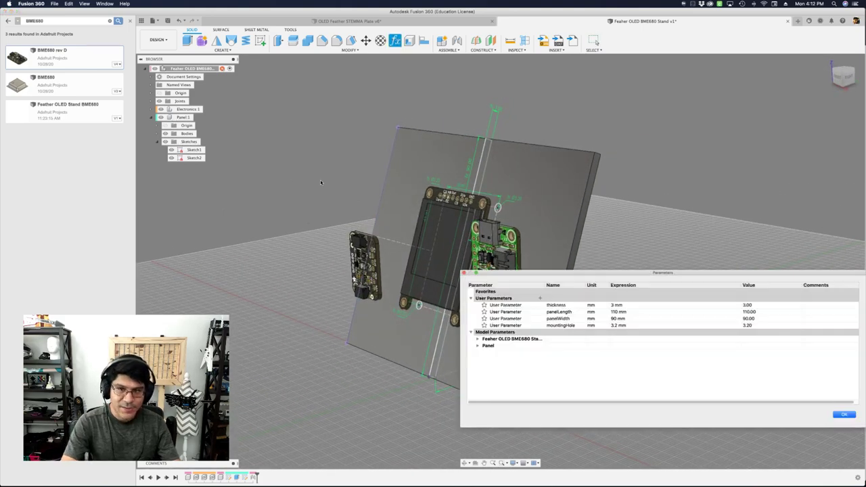
# Set the user parameter panelWidth to 70 mm and close the parameter list
pyautogui.hotkey('shift', 'p')
pyautogui.click(619, 318)
pyautogui.doubleClick(619, 318)
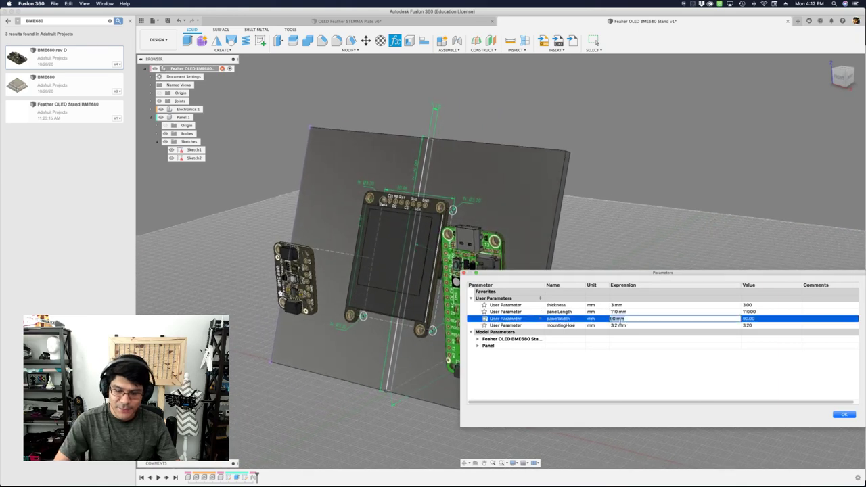
pyautogui.write('70')
pyautogui.press('Return')
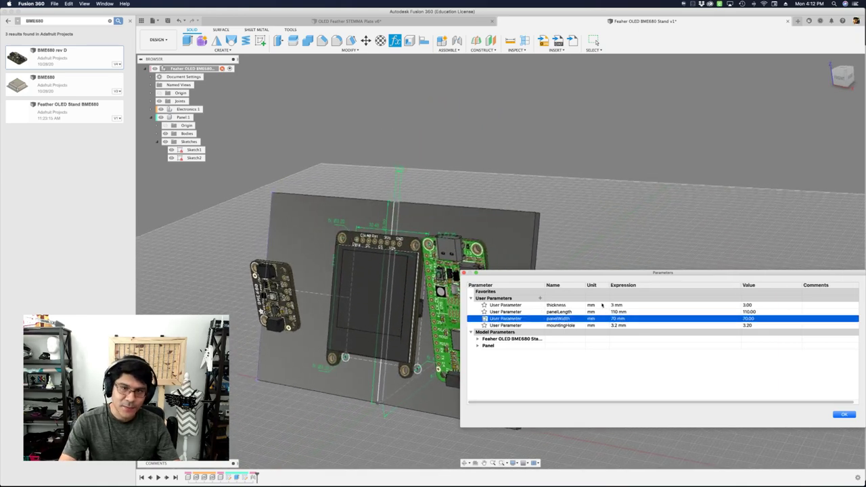
pyautogui.click(843, 414)
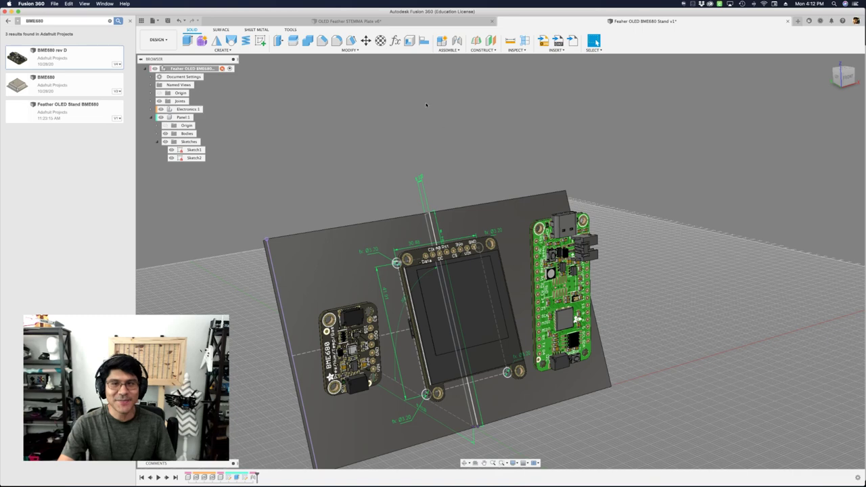
# Look at the finished OLED Feather STEMMA Plate design for reference and return to the BME680 stand design
pyautogui.click(445, 23)
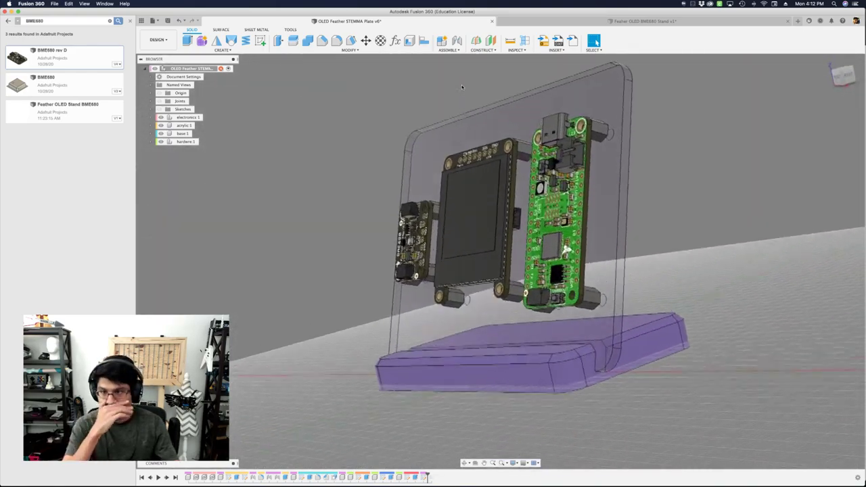
pyautogui.click(551, 21)
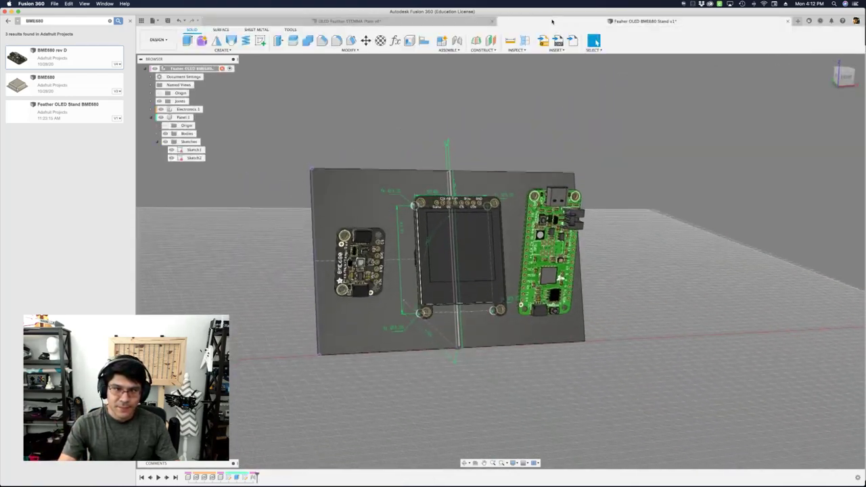
pyautogui.click(826, 61)
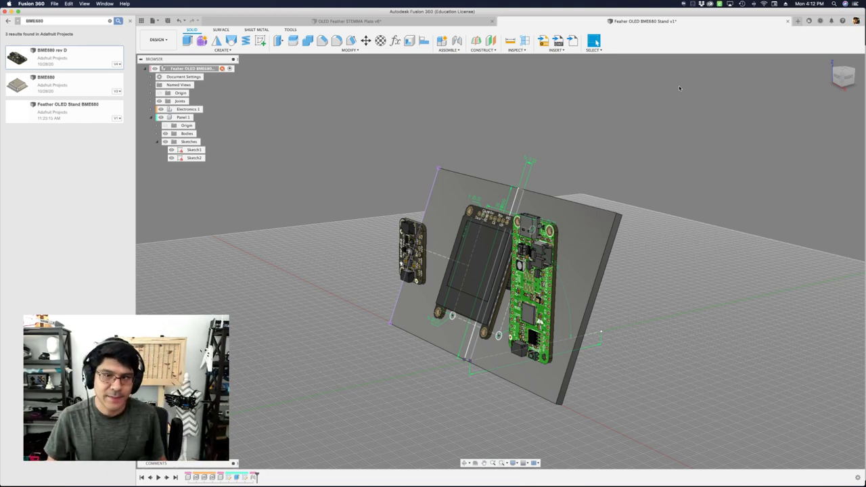
# Hide the Electronics component and extrude the four OLED mounting hole circles as a cut up to the panel's opposite face
pyautogui.click(161, 109)
pyautogui.scroll(5, 463, 221)
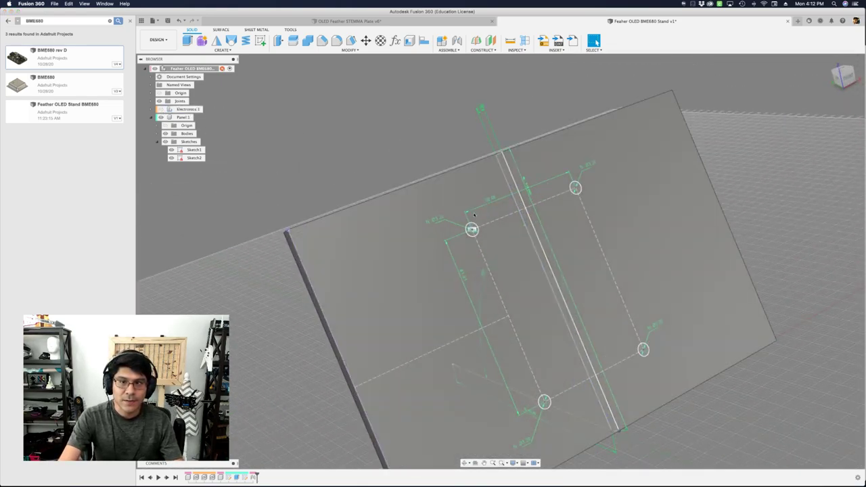
pyautogui.press('e')
pyautogui.click(468, 238)
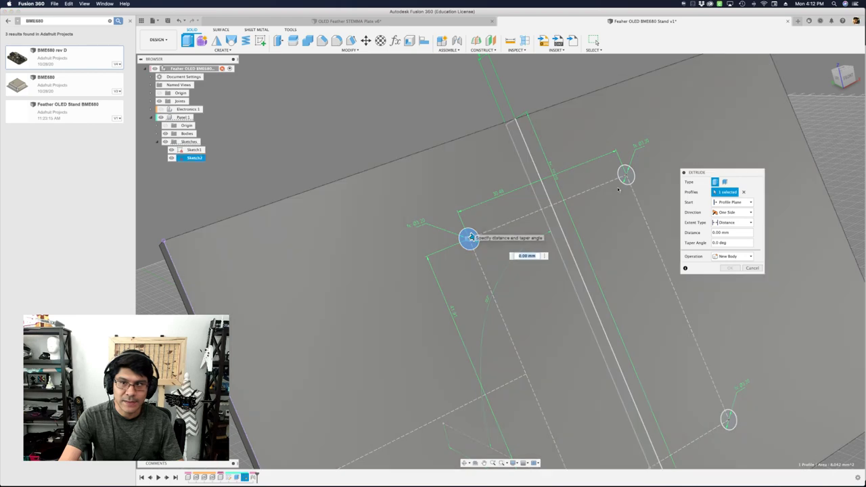
pyautogui.click(628, 171)
pyautogui.click(729, 420)
pyautogui.scroll(-4, 632, 291)
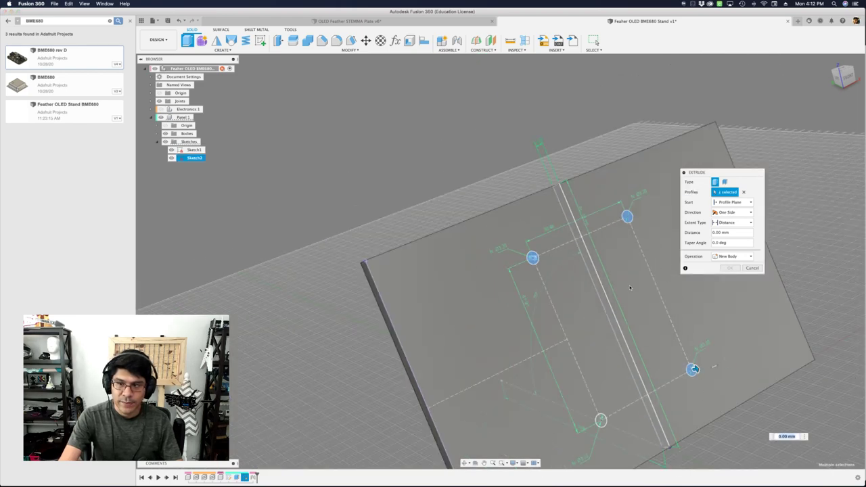
pyautogui.click(602, 418)
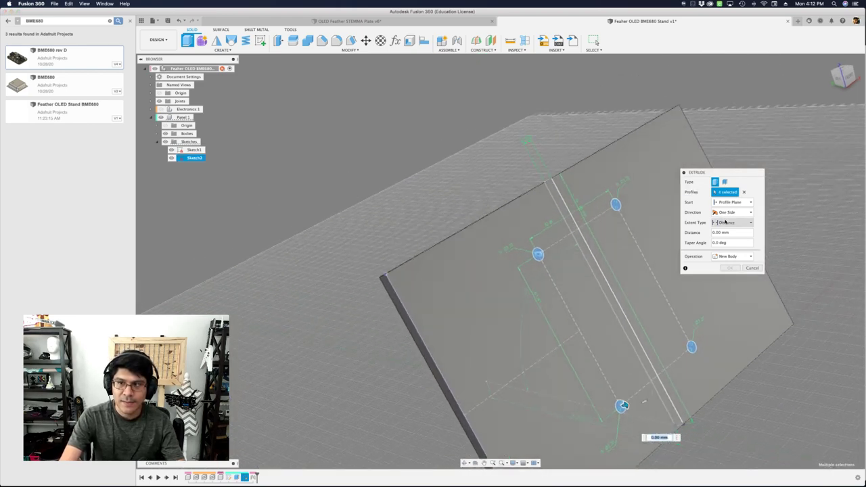
pyautogui.click(725, 223)
pyautogui.click(728, 239)
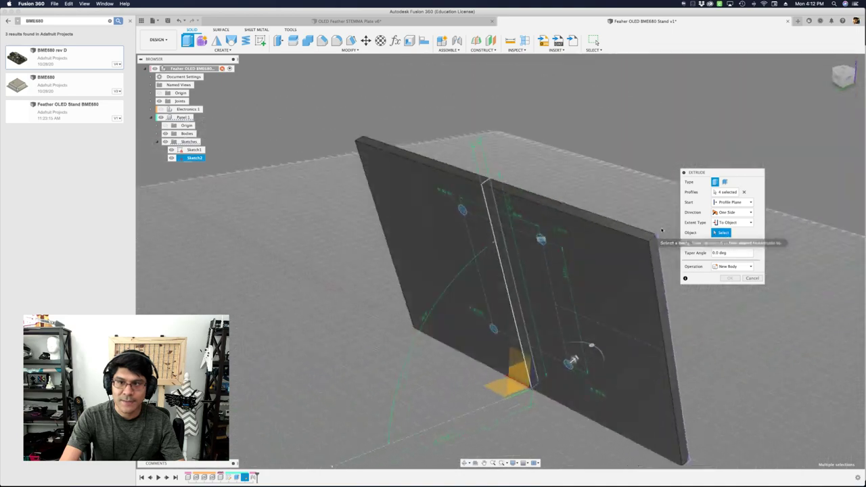
pyautogui.click(633, 269)
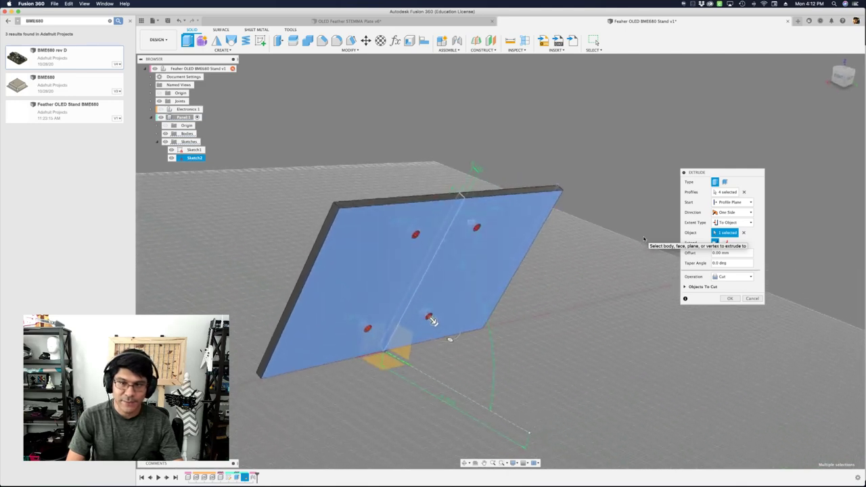
pyautogui.press('Return')
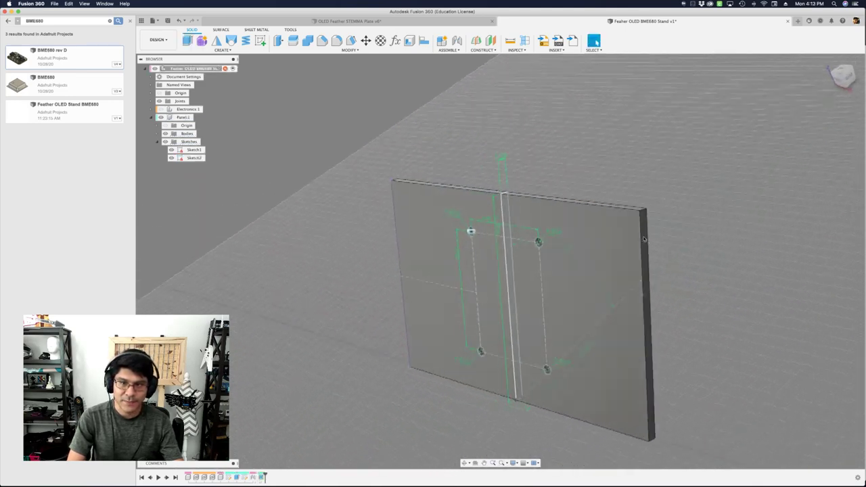
# Hide the panel's two sketches and the joints, and show the Electronics component again
pyautogui.keyDown('shift'); pyautogui.moveTo(644, 239); pyautogui.dragTo(643, 239, button='middle'); pyautogui.keyUp('shift')
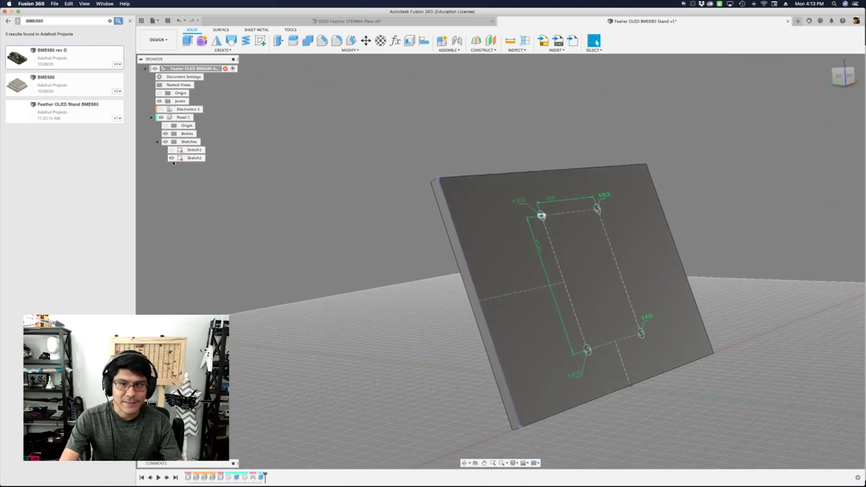
pyautogui.keyDown('shift'); pyautogui.moveTo(273, 198); pyautogui.dragTo(205, 128, button='middle'); pyautogui.keyUp('shift')
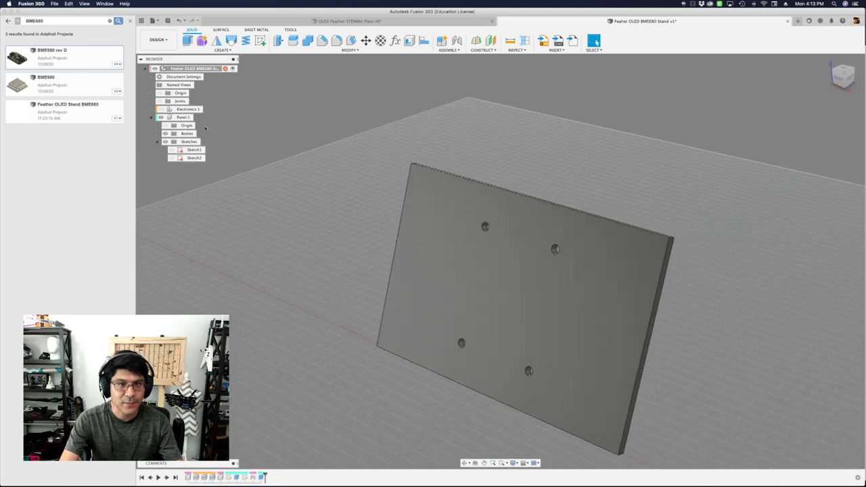
pyautogui.click(161, 110)
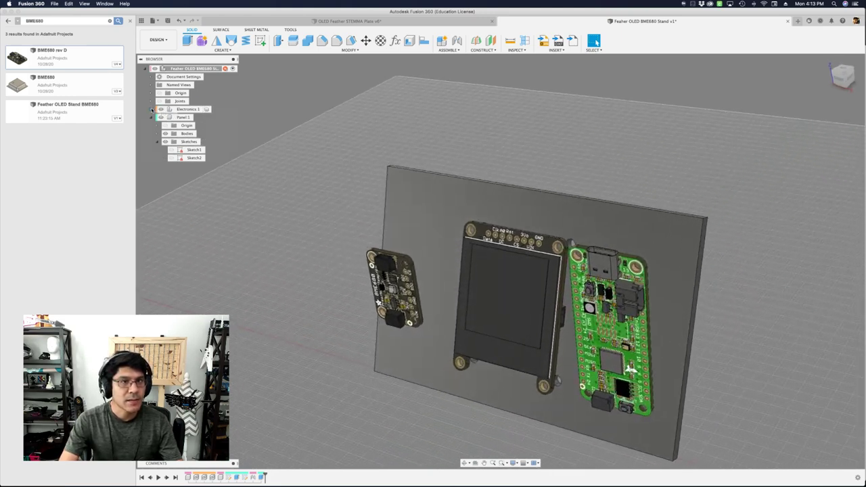
# Expand the Electronics component and hide the Feather and BME680 boards, leaving only the OLED board and the panel displayed
pyautogui.click(152, 109)
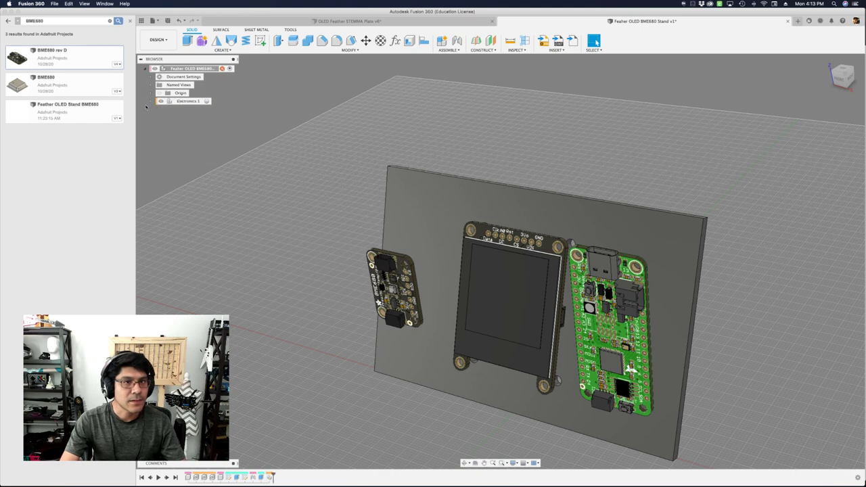
pyautogui.click(153, 100)
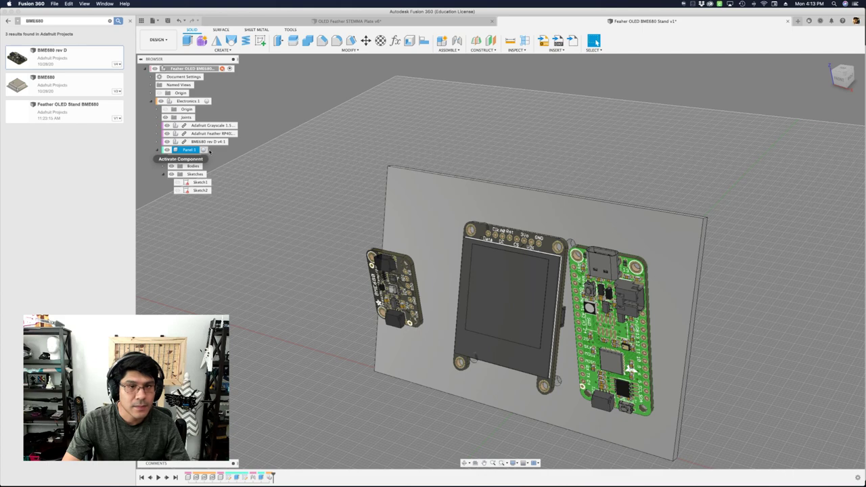
pyautogui.click(167, 125)
pyautogui.click(168, 133)
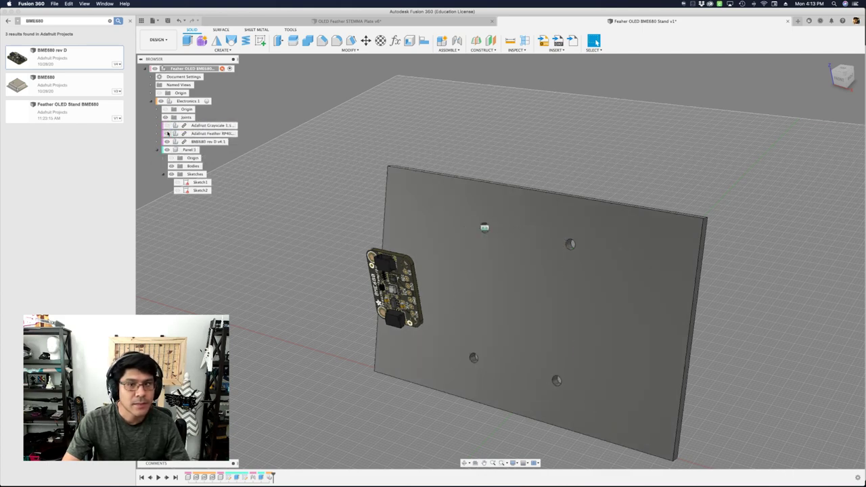
pyautogui.click(168, 134)
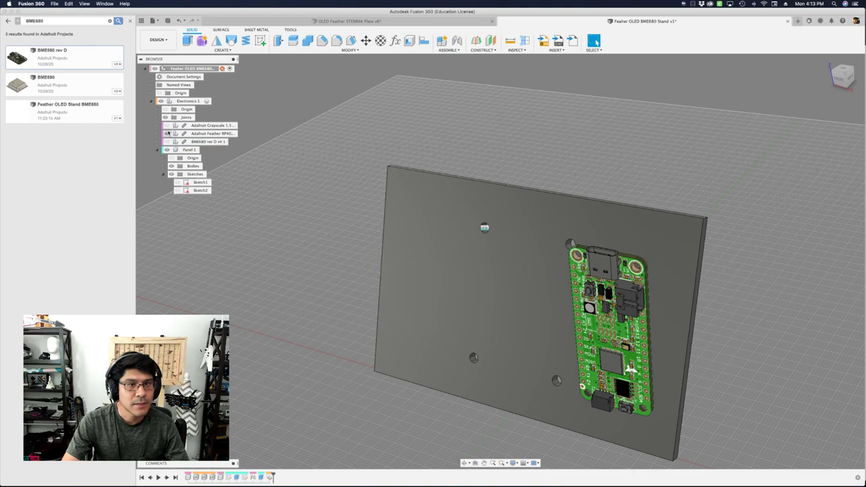
pyautogui.click(167, 125)
pyautogui.click(168, 133)
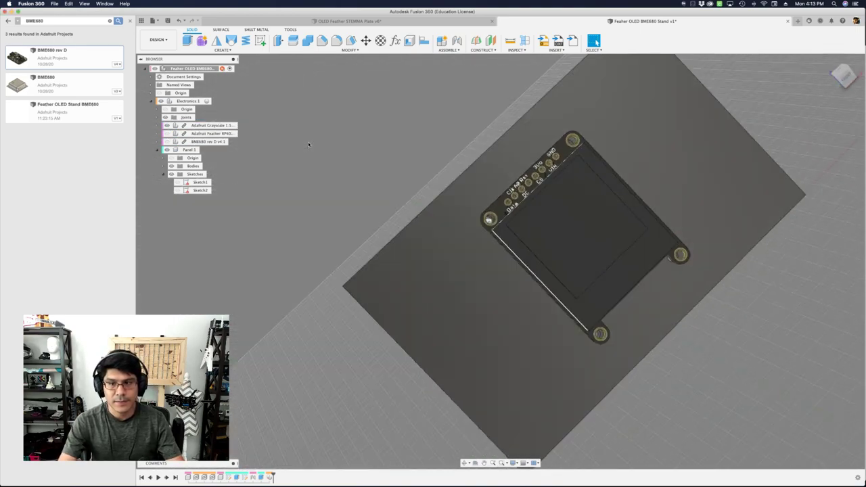
pyautogui.keyDown('shift'); pyautogui.moveTo(308, 144); pyautogui.dragTo(292, 124, button='middle'); pyautogui.keyUp('shift')
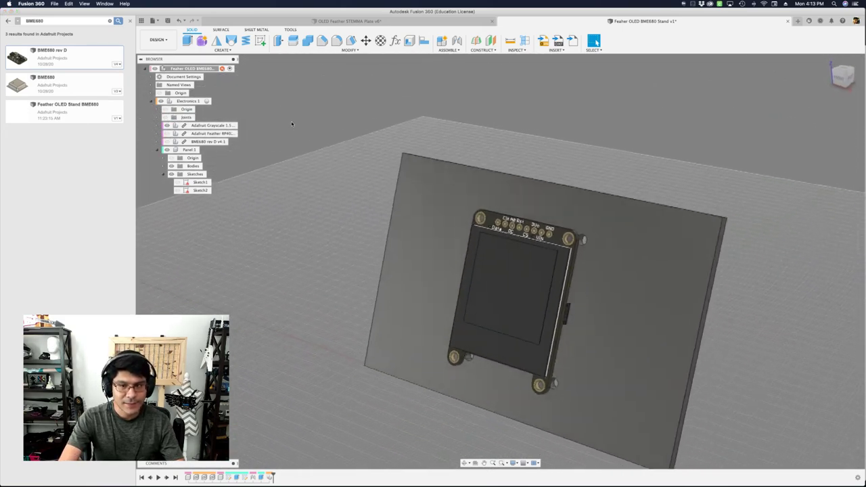
# Remove the timeline feature that moved the Panel component into Electronics, returning Panel to the top level
pyautogui.click(270, 477)
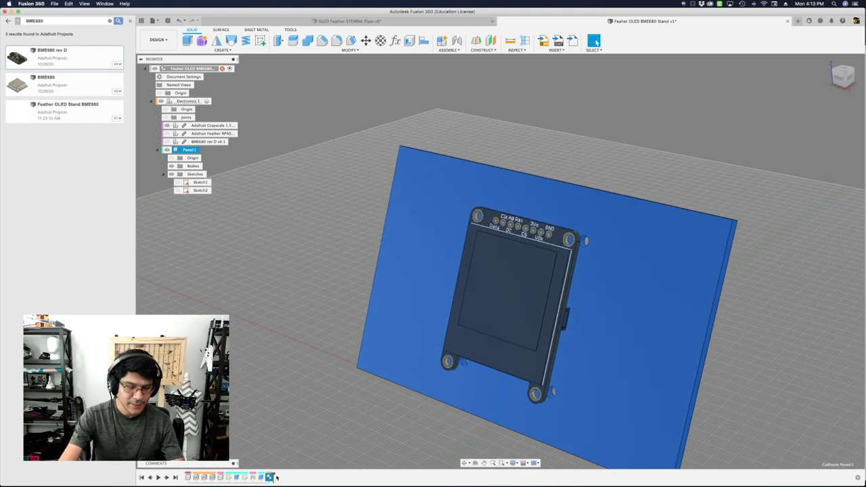
pyautogui.click(189, 264)
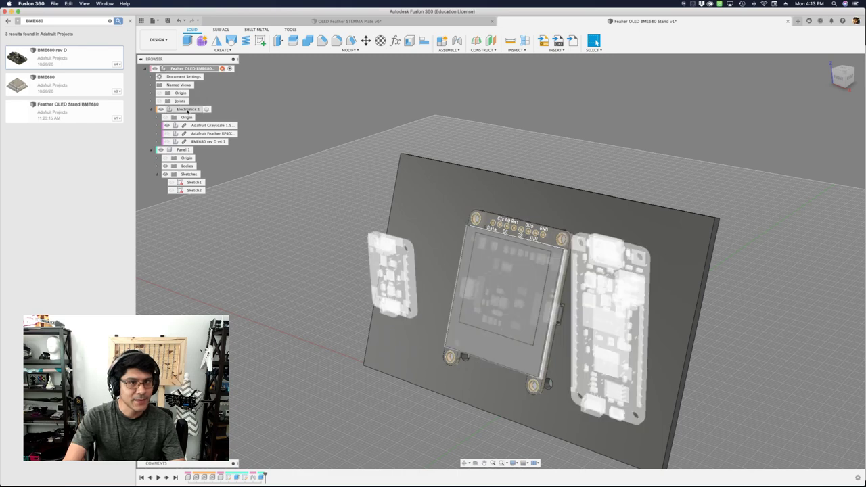
# Examine the OLED board's alignment and spacing against the panel's mounting holes from several angles, with the hole sketch briefly shown
pyautogui.scroll(-2, 234, 209)
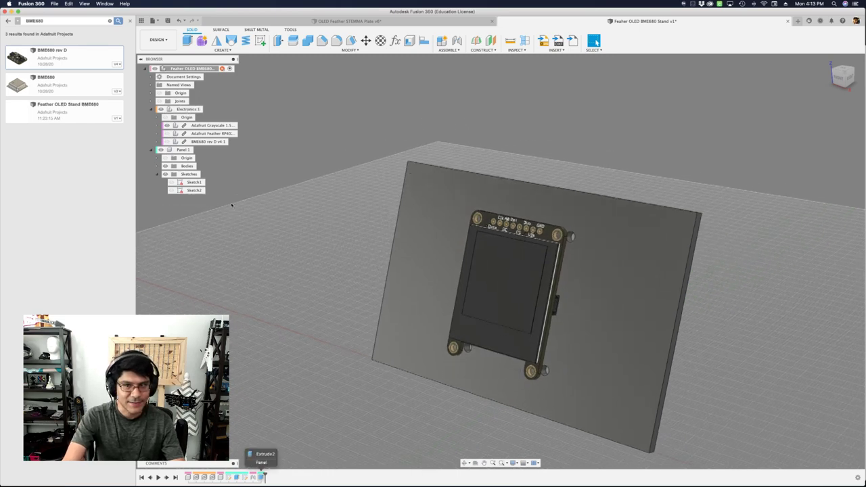
pyautogui.keyDown('shift'); pyautogui.hscroll(-5, 240, 187); pyautogui.keyUp('shift')
pyautogui.keyDown('shift'); pyautogui.hscroll(-2, 240, 187); pyautogui.keyUp('shift')
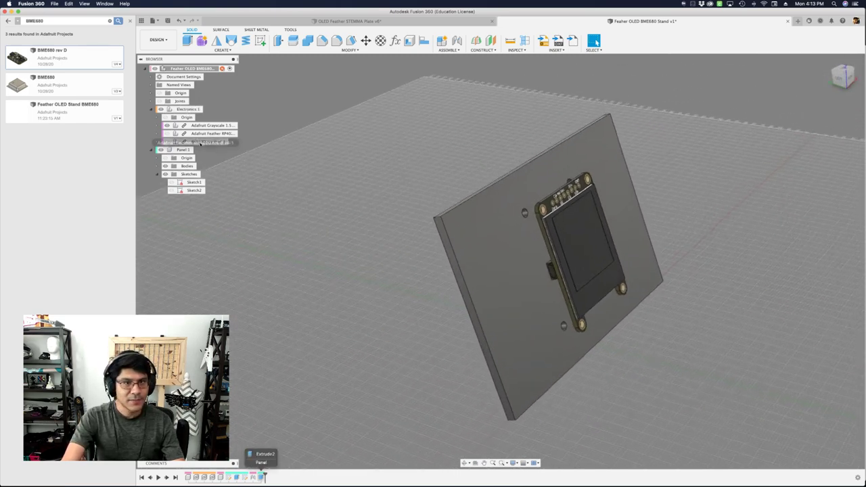
pyautogui.scroll(6, 468, 208)
pyautogui.scroll(-2, 507, 169)
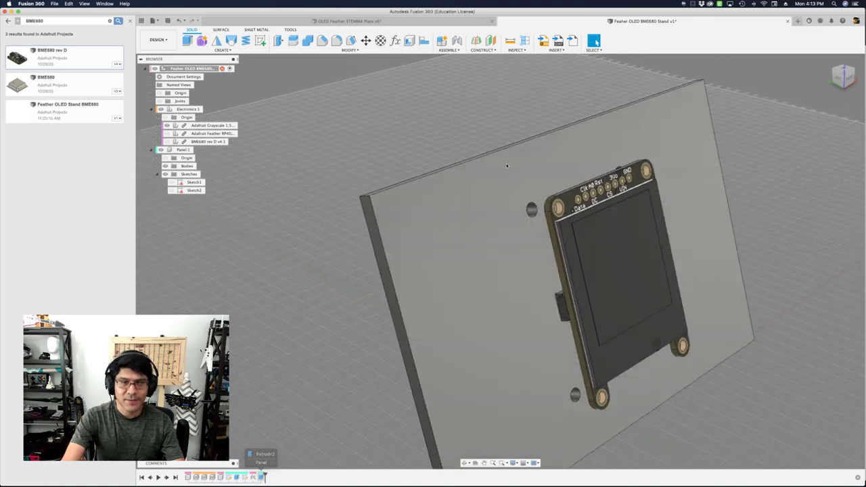
pyautogui.keyDown('shift'); pyautogui.hscroll(8, 506, 165); pyautogui.keyUp('shift')
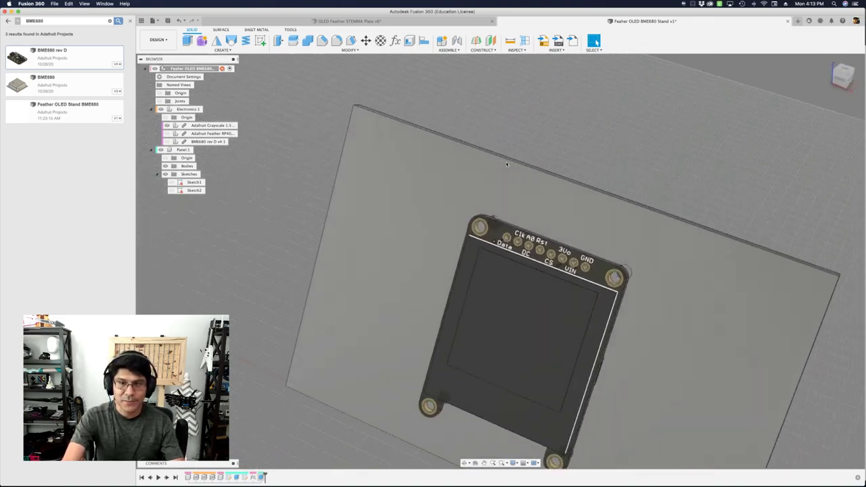
pyautogui.keyDown('shift'); pyautogui.hscroll(-10, 507, 165); pyautogui.keyUp('shift')
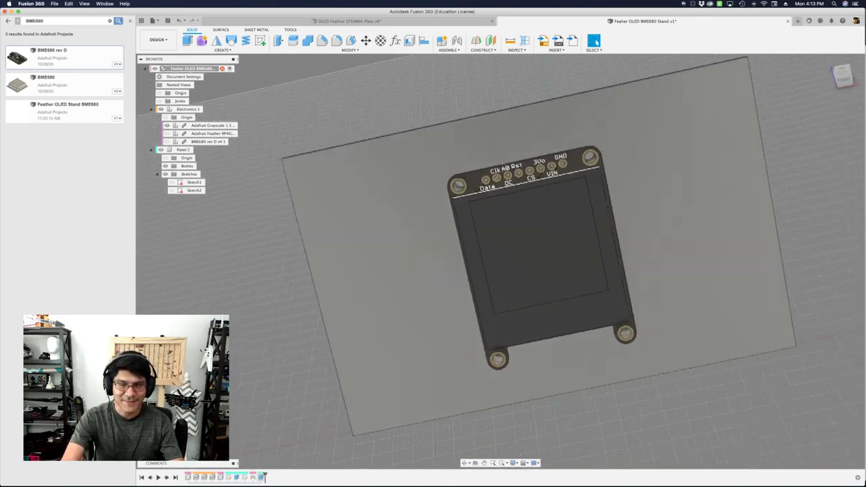
pyautogui.keyDown('shift'); pyautogui.scroll(10, 504, 165); pyautogui.keyUp('shift')
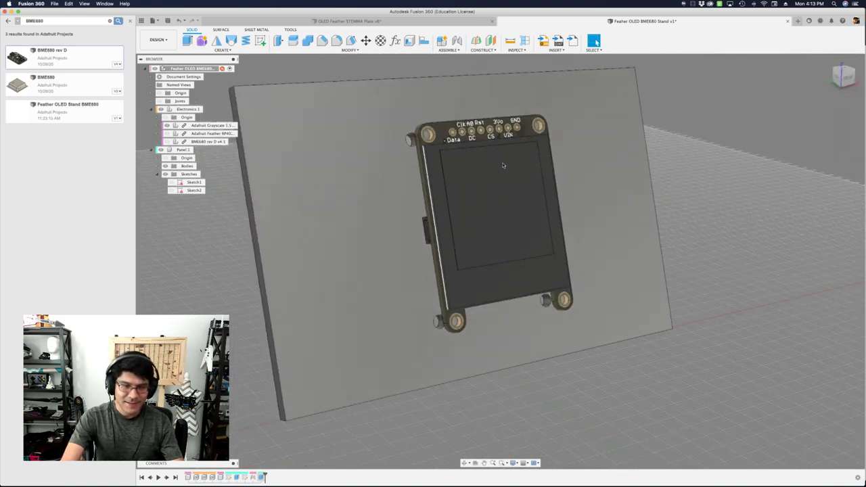
pyautogui.keyDown('shift'); pyautogui.hscroll(10, 502, 165); pyautogui.keyUp('shift')
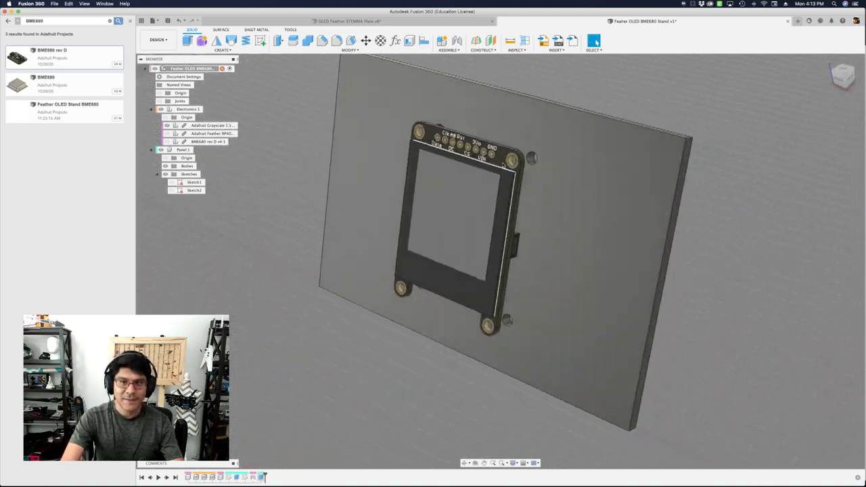
pyautogui.scroll(3, 507, 159)
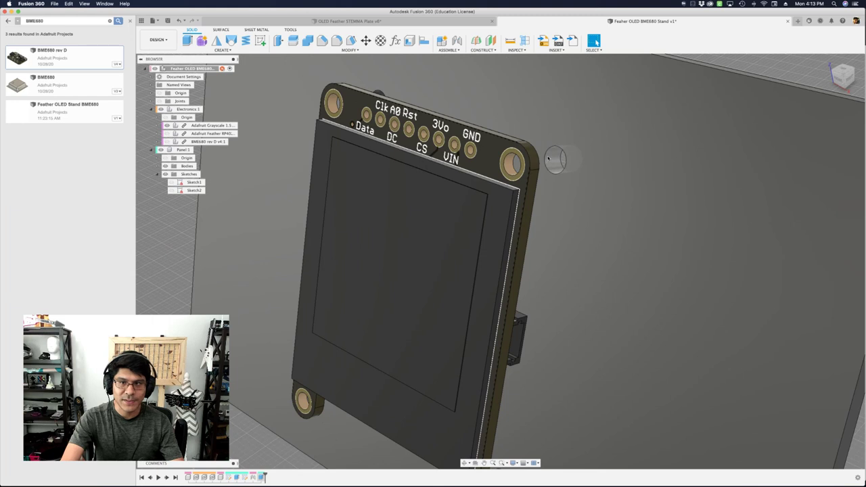
pyautogui.scroll(-6, 557, 183)
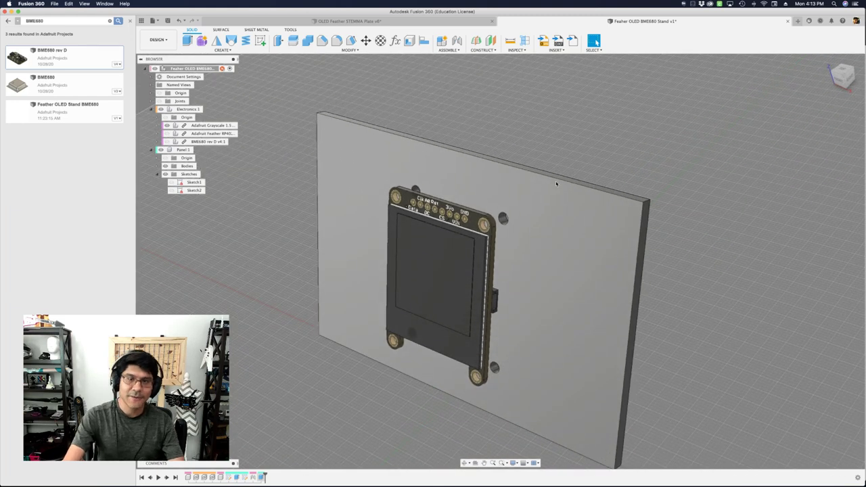
pyautogui.click(173, 182)
pyautogui.click(173, 190)
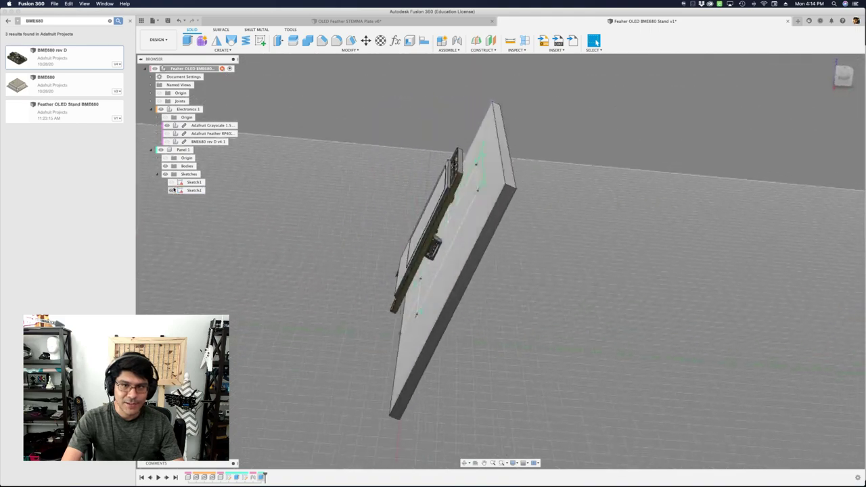
pyautogui.click(174, 190)
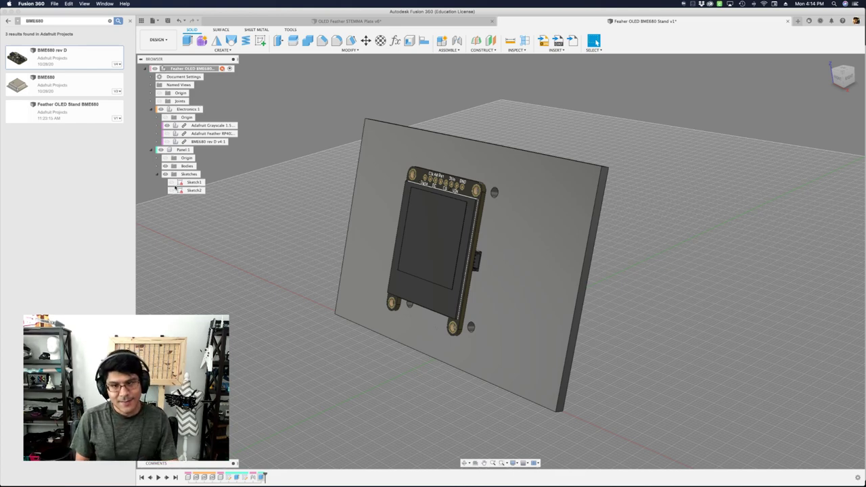
pyautogui.press('super+Tab')
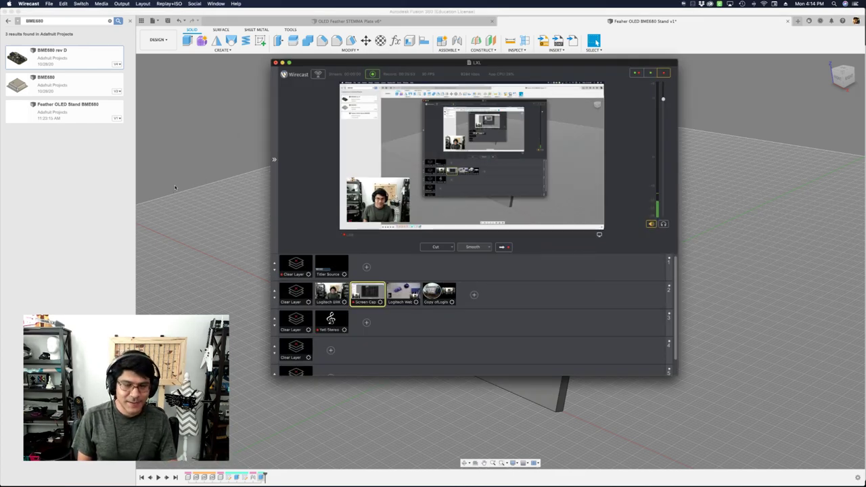